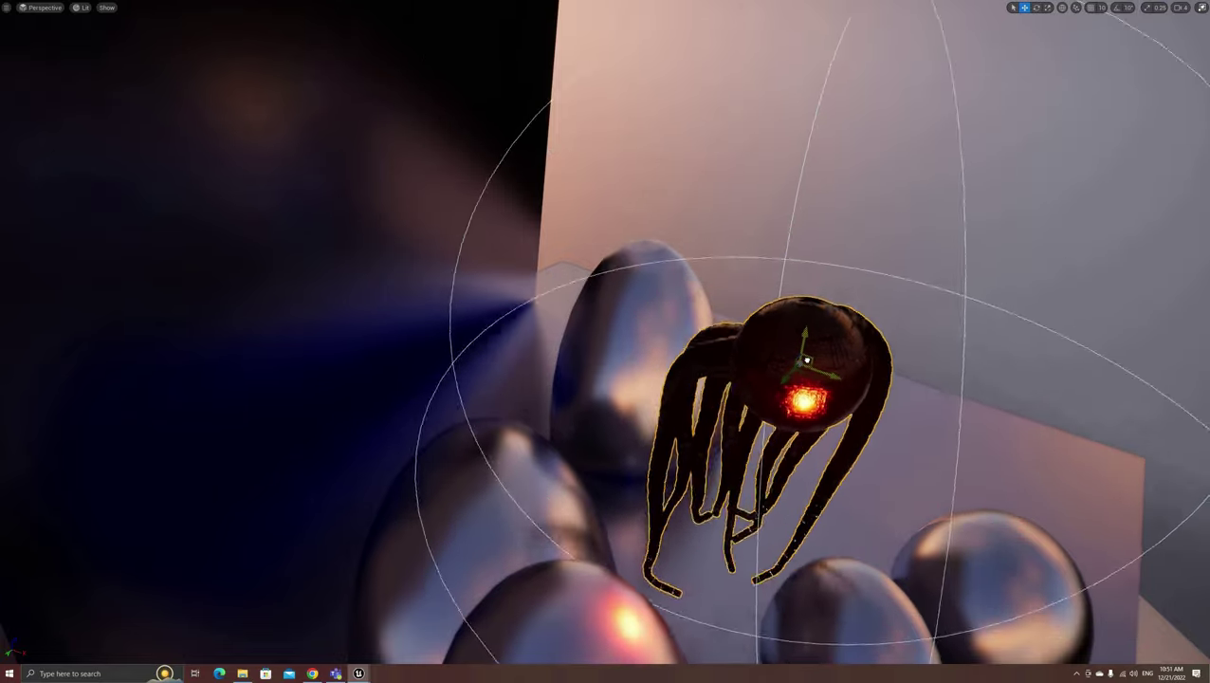
right_click_drag(721, 266, 770, 417)
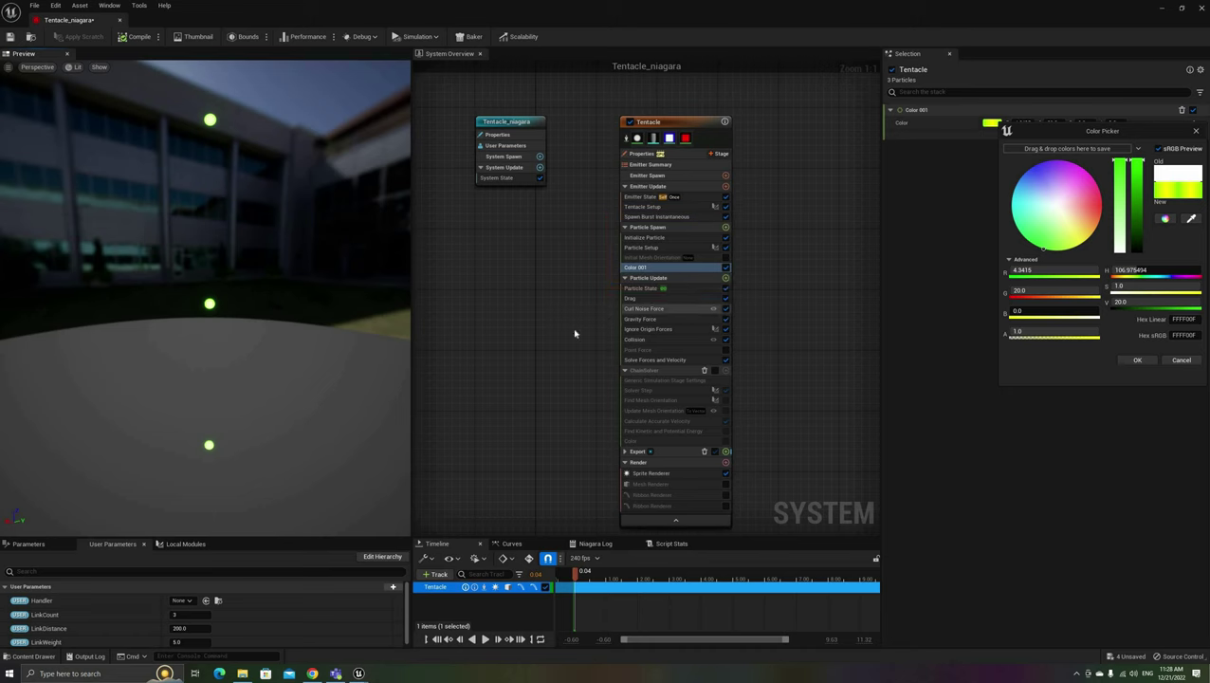
- Play and pause the Tentacle_niagara simulation to examine how the linked particle chain moves in the preview
left_click(485, 639)
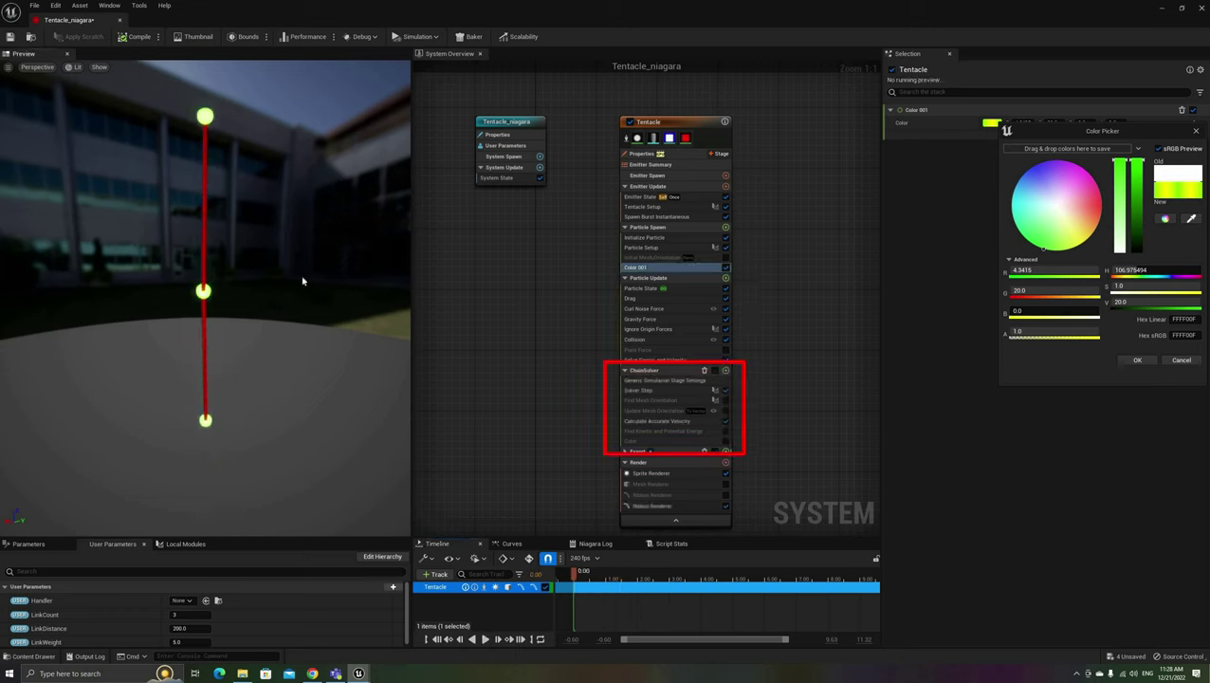
left_click_drag(303, 281, 302, 247)
left_click_drag(208, 306, 208, 312)
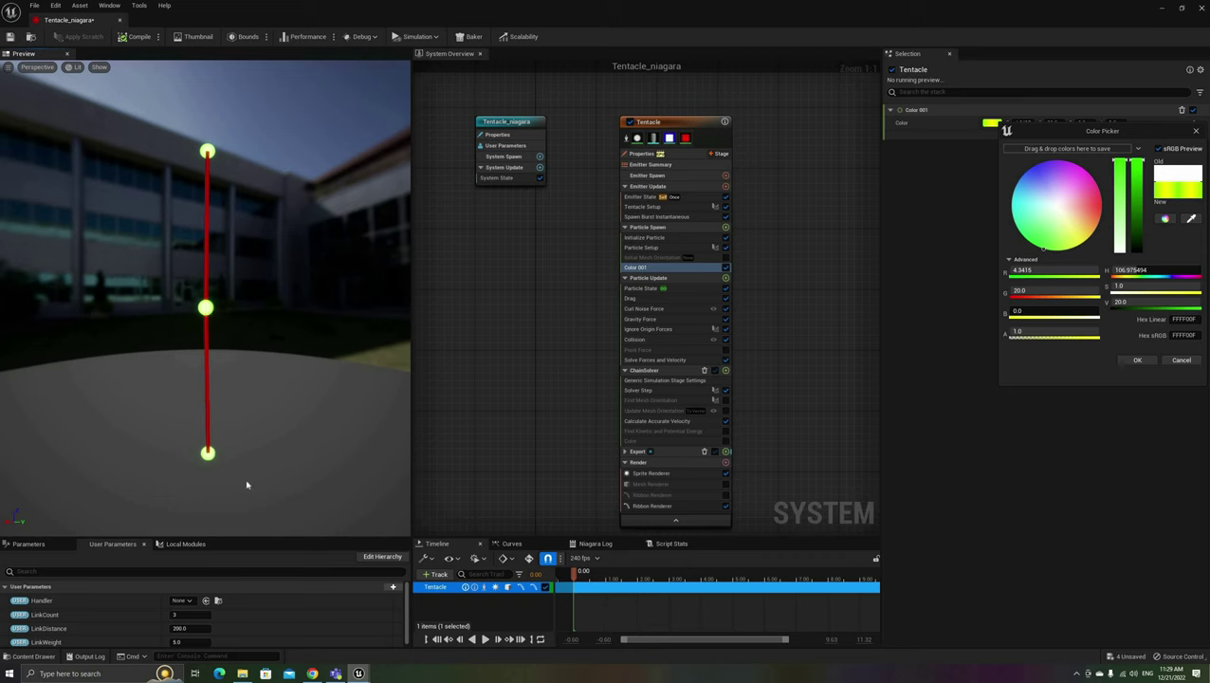
left_click(485, 640)
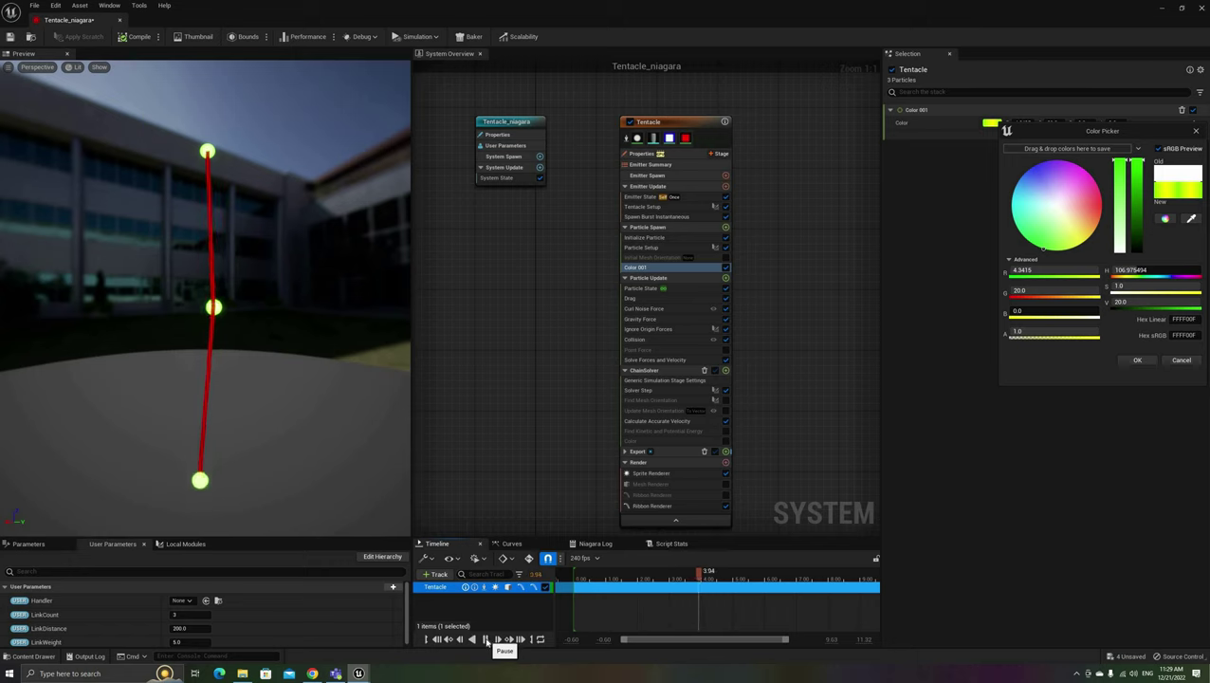
left_click(486, 641)
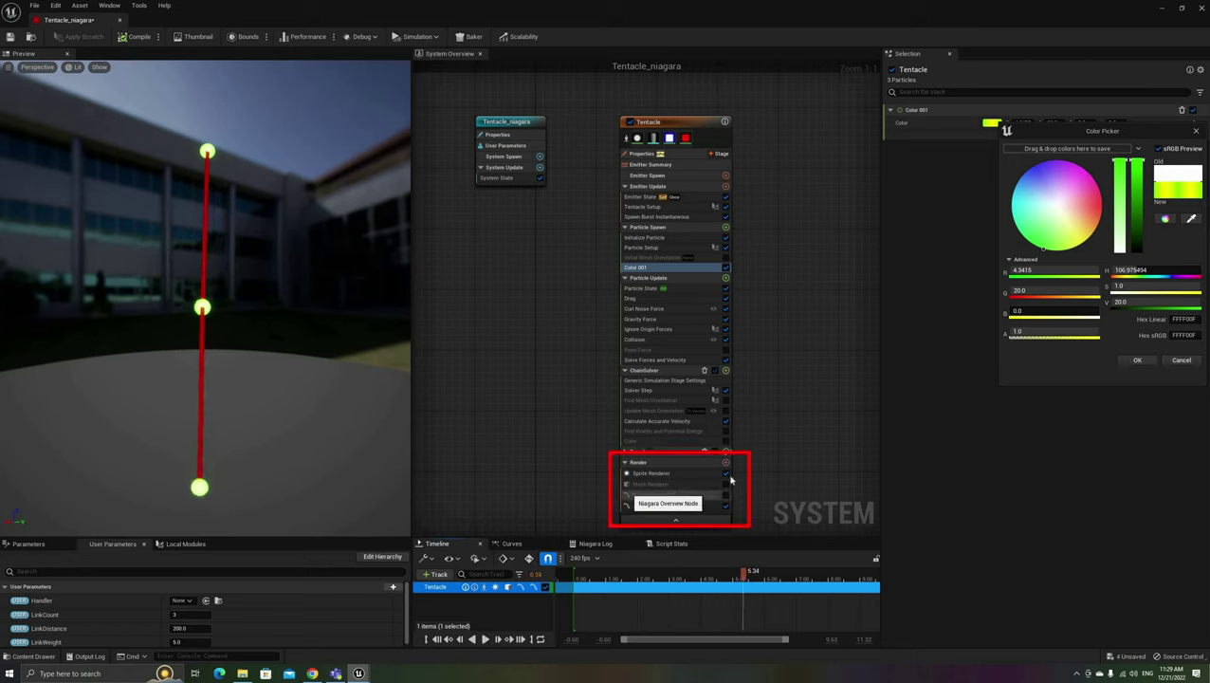
- Disable the Sprite Renderer and the second Ribbon Renderer of the Tentacle emitter, and enable its first Ribbon Renderer
left_click(726, 505)
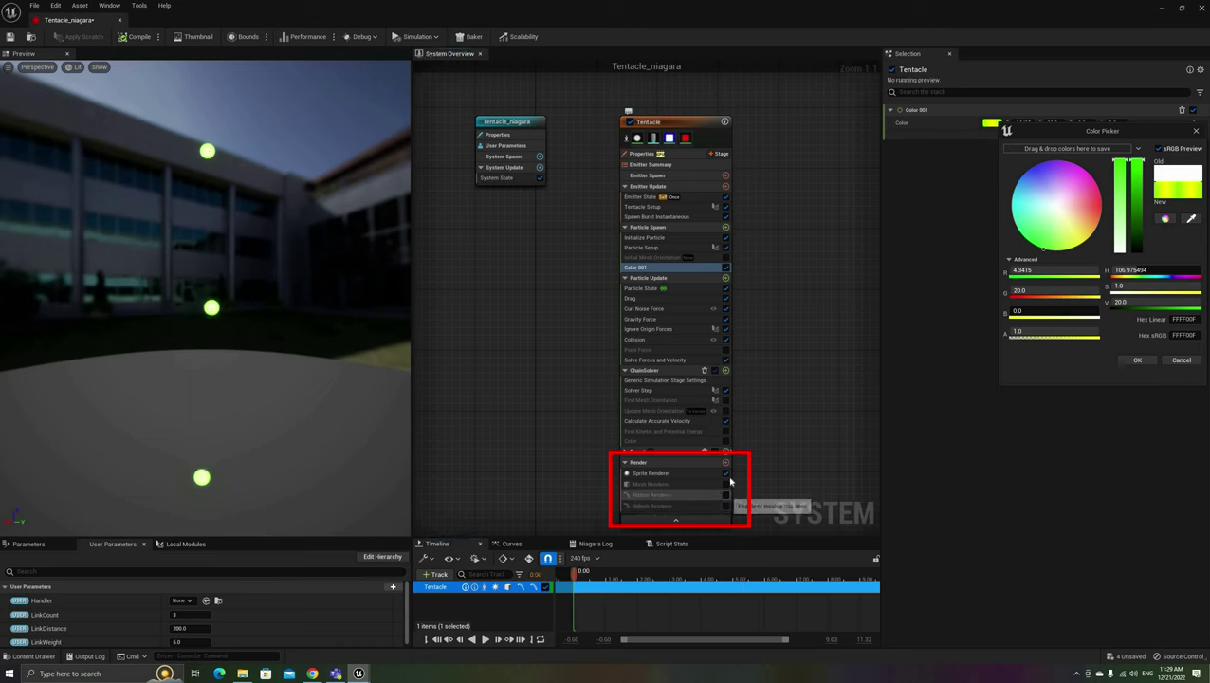
left_click(725, 494)
left_click(726, 473)
- Set the Tentacle_niagara user parameters LinkDistance to 20 and LinkCount to 30
left_click(175, 614)
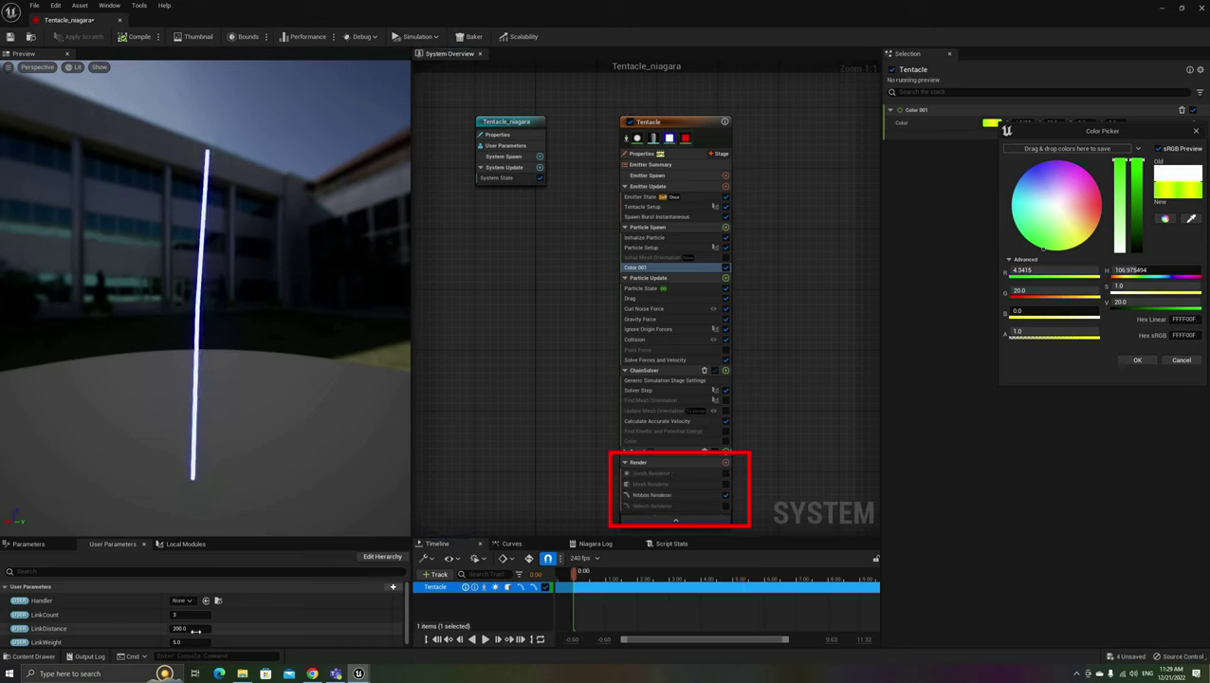
type("3")
key("Tab")
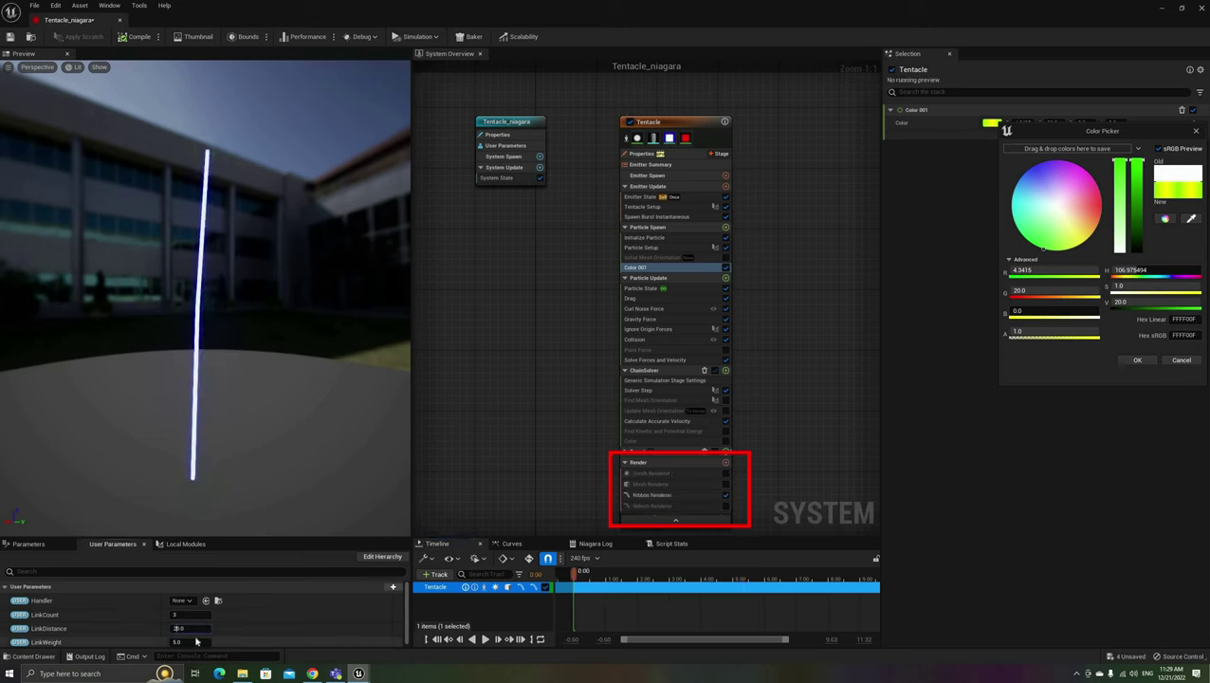
type("20")
key("Return")
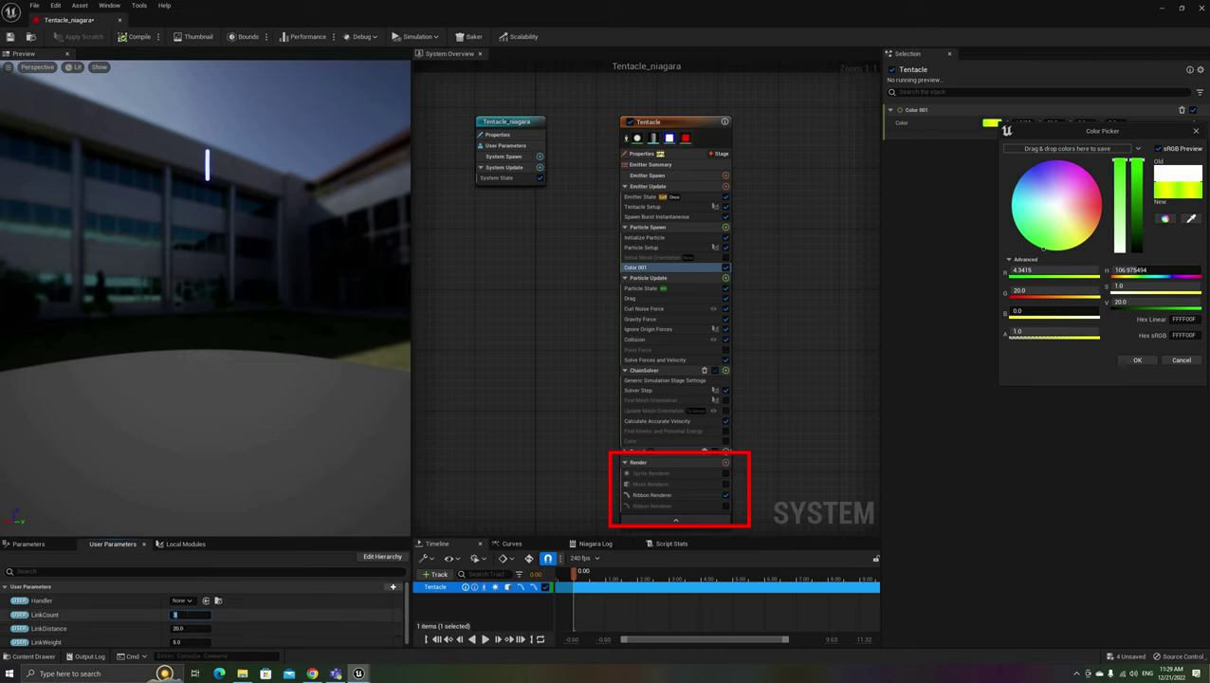
type("30")
key("Return")
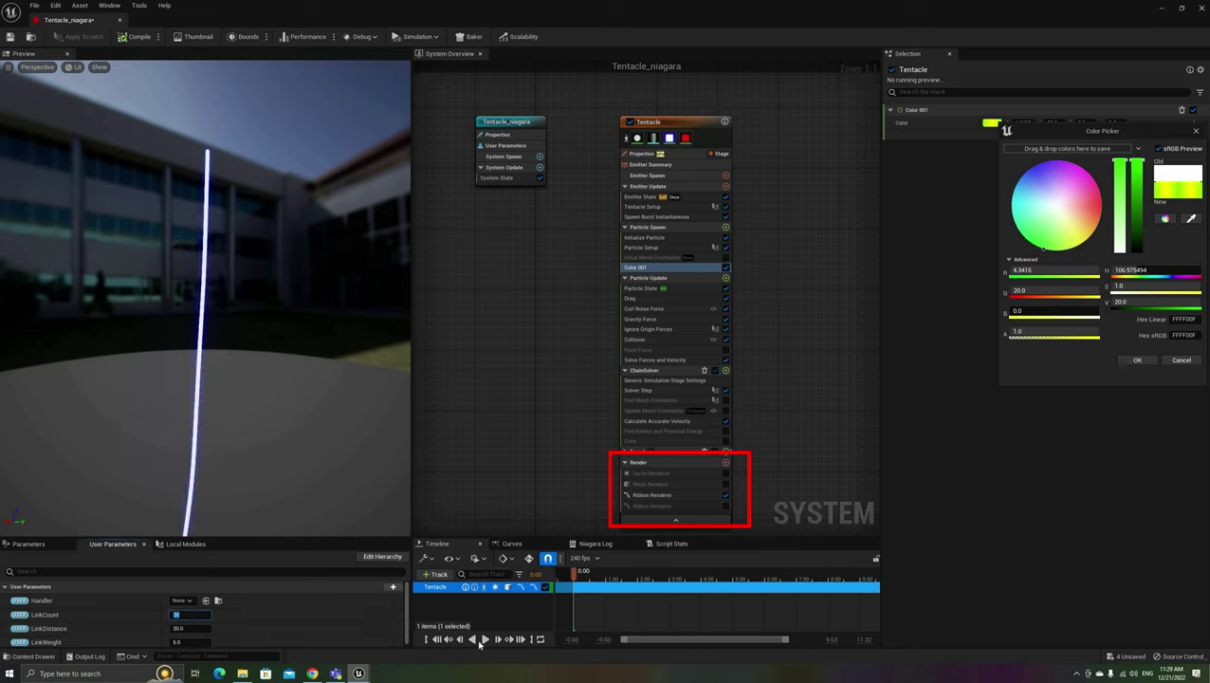
- Play and pause the simulation to examine the longer ribbon tentacle in the preview
left_click(306, 440)
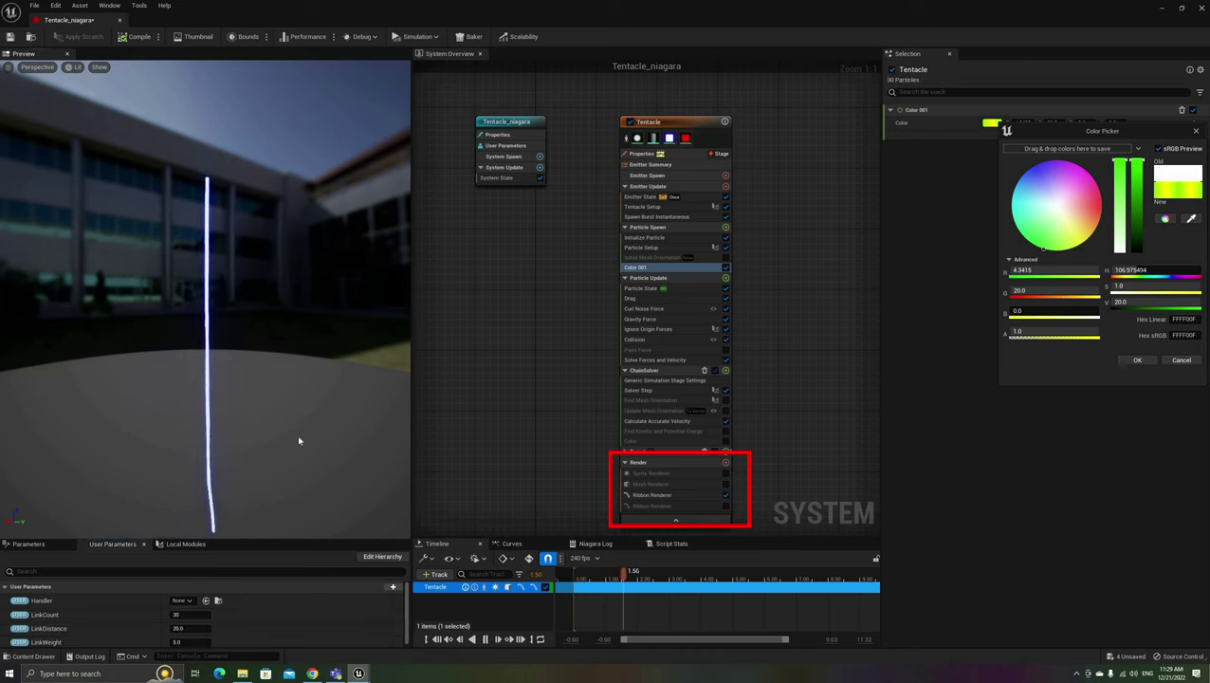
left_click_drag(299, 442, 295, 448)
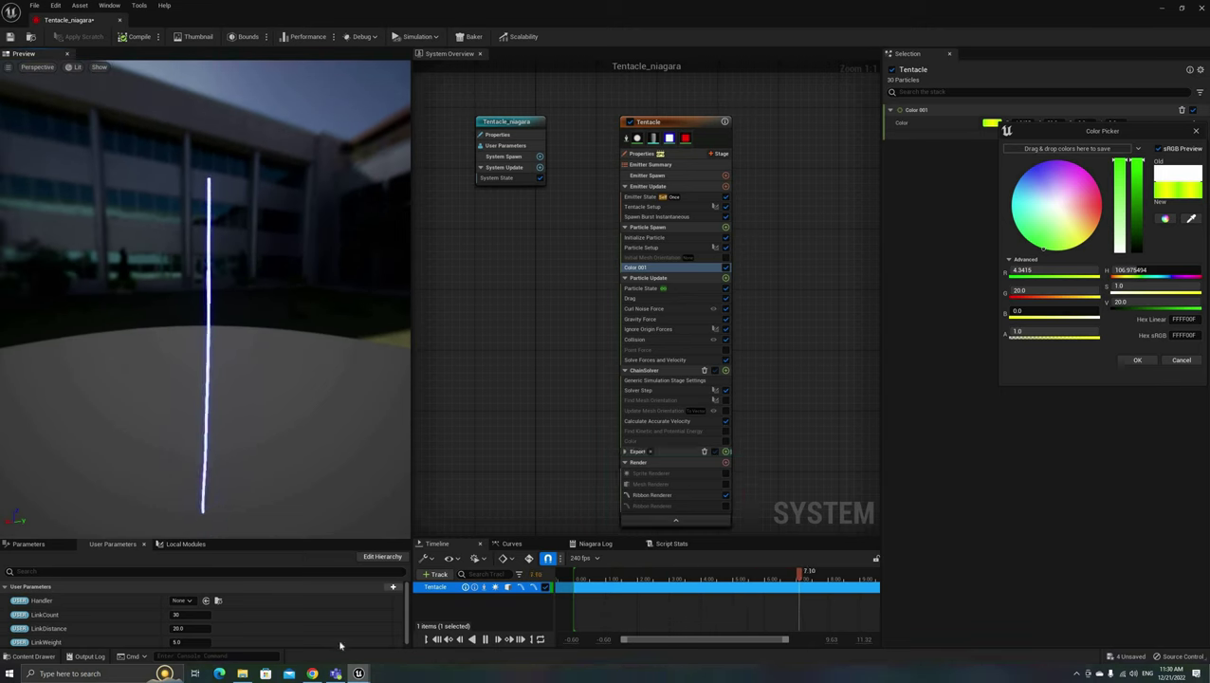
left_click(490, 641)
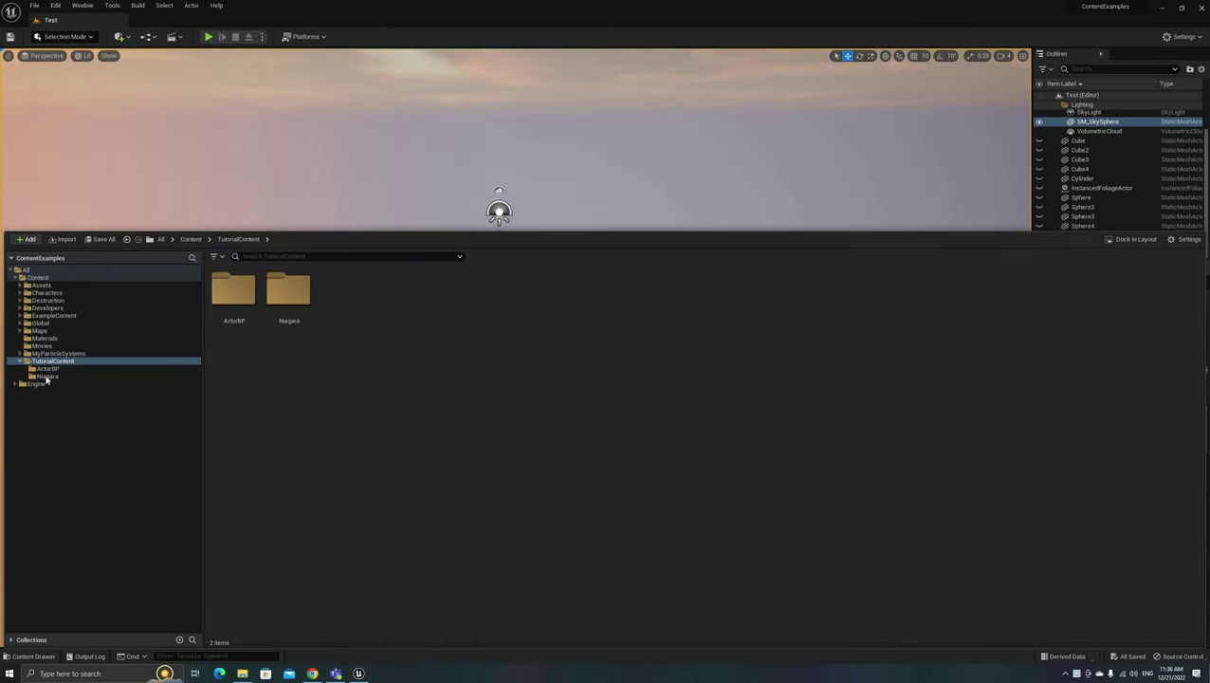
- Create an empty Niagara System named Tentacle_sim_tutorial in the TutorialContent Niagara folder and save it
left_click(45, 377)
right_click(368, 370)
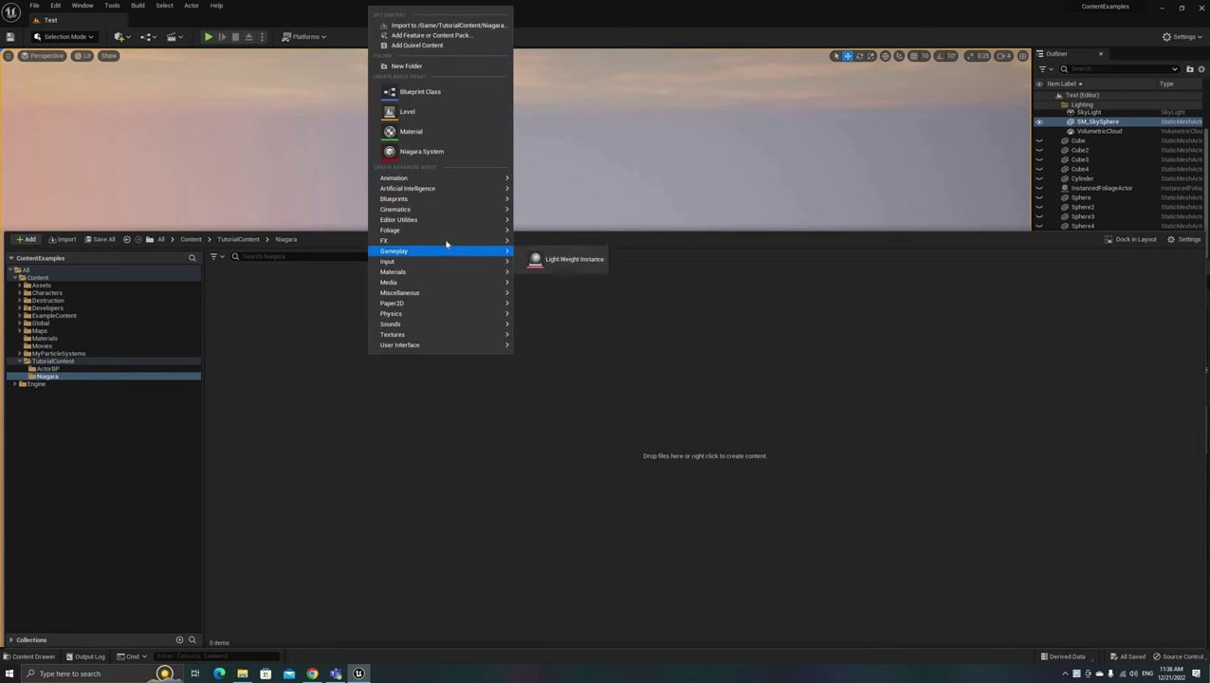
mouse_move(493, 240)
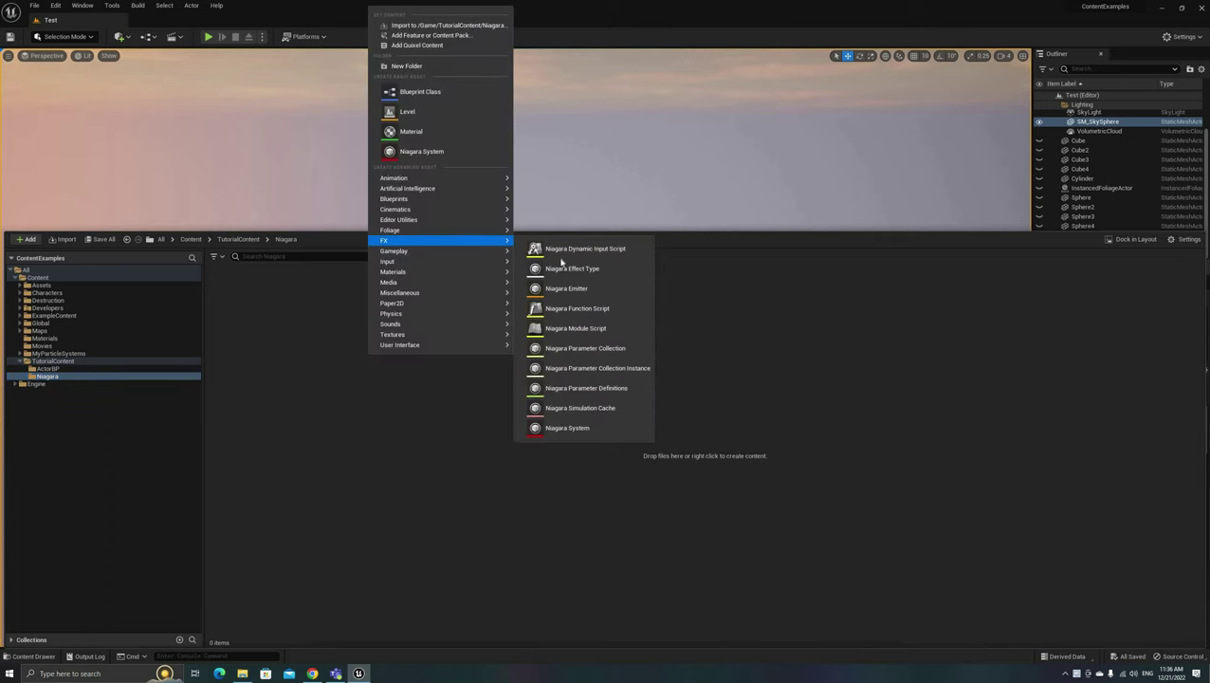
left_click(567, 428)
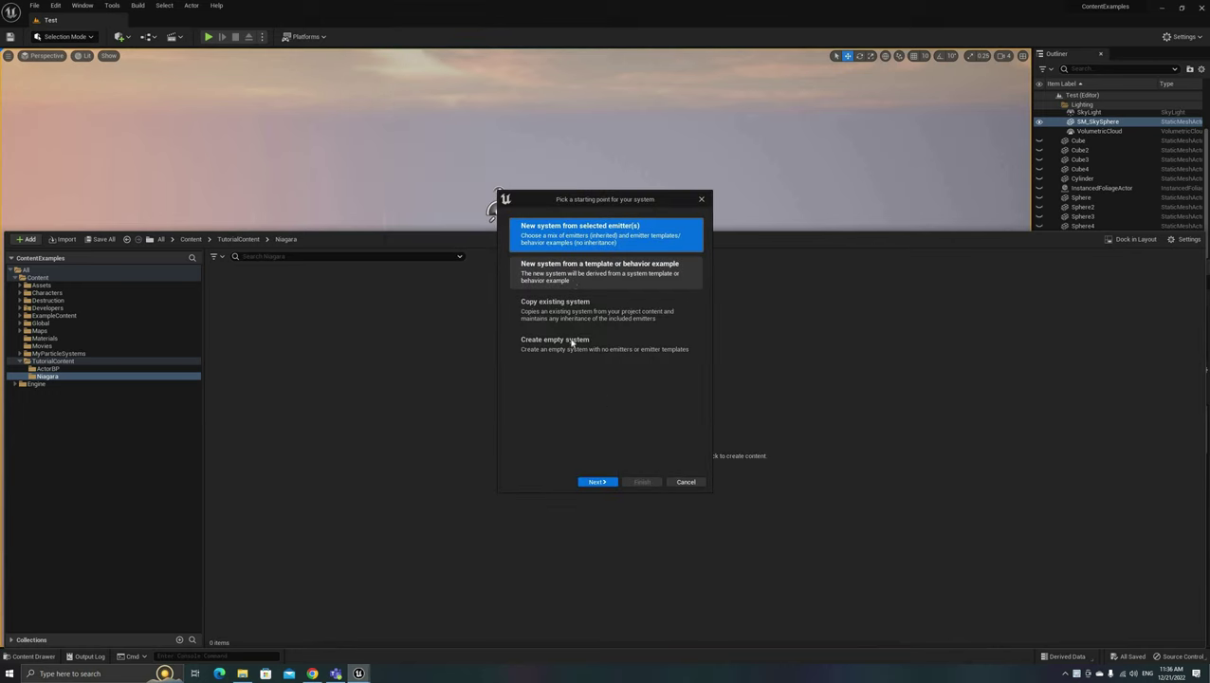
left_click(643, 347)
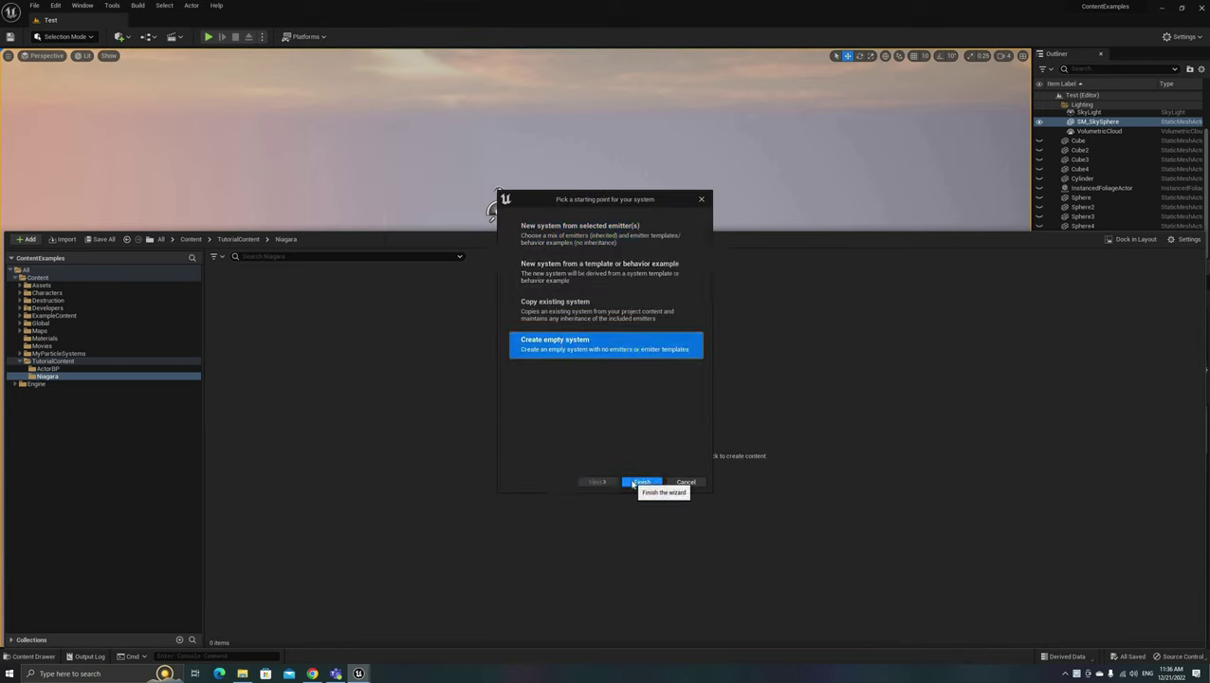
left_click(642, 482)
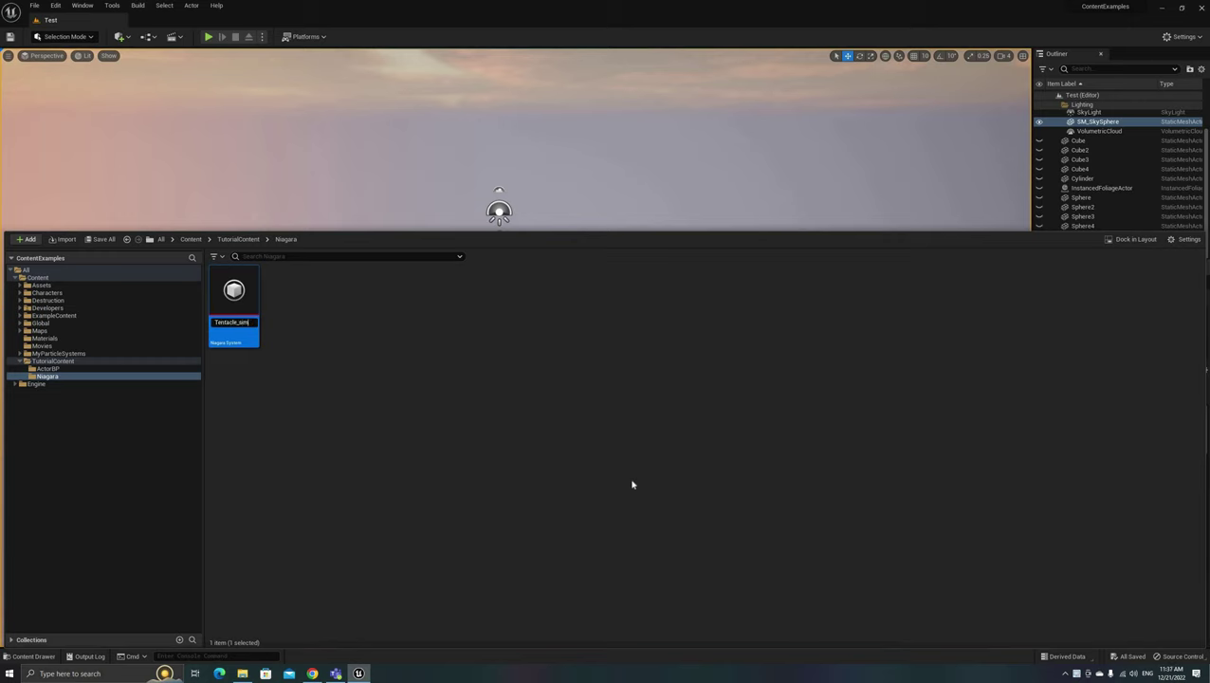
type("Tentacle_sim_tutorial")
key("Return")
right_click(248, 308)
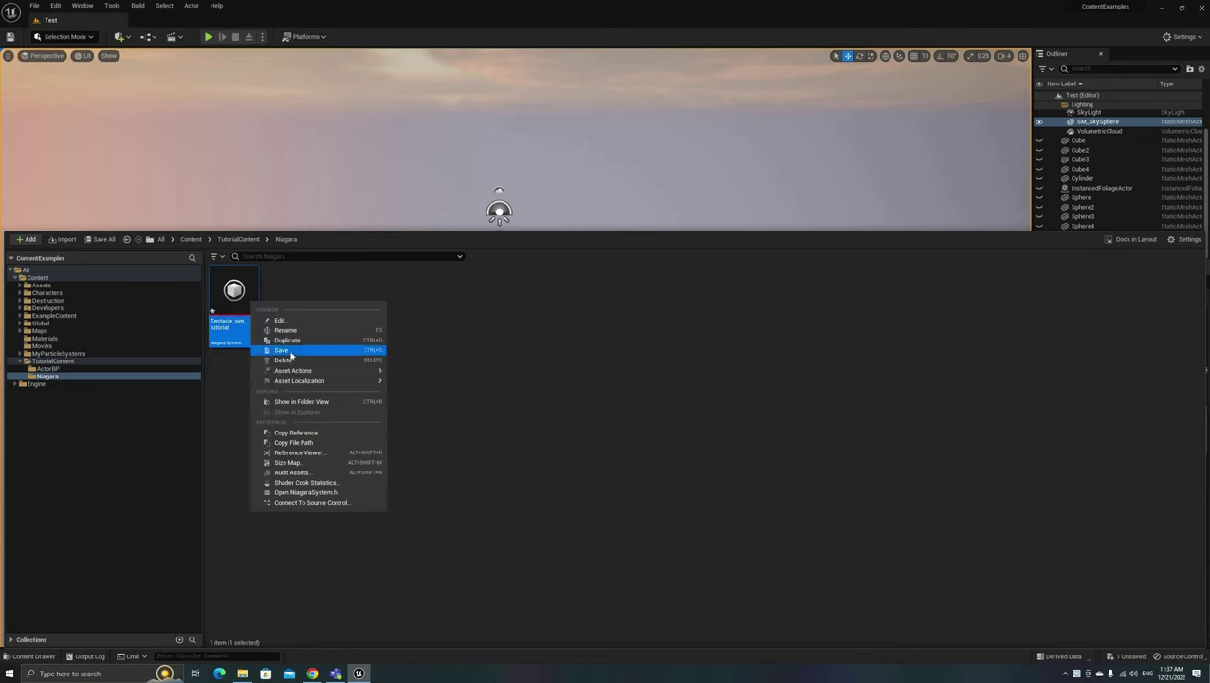
left_click(284, 349)
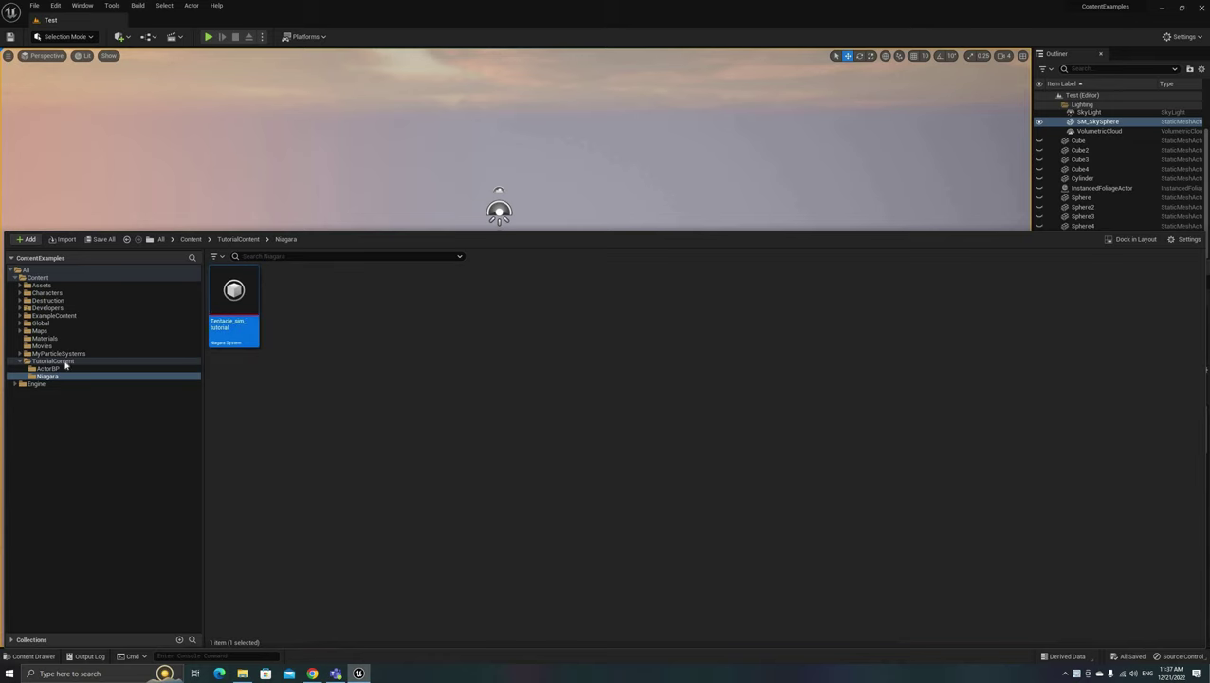
- Create a Blueprint Class with Actor as its parent in the ActorBP folder and name it TentacleObject
left_click(151, 367)
right_click(330, 362)
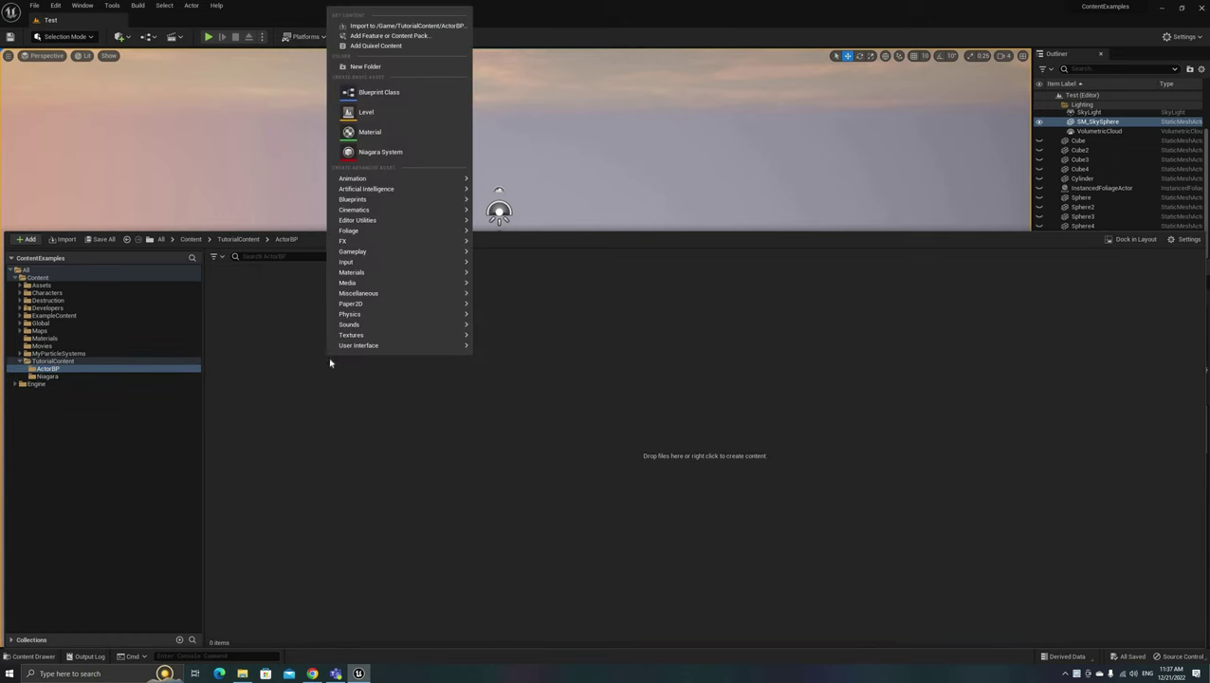
left_click(379, 92)
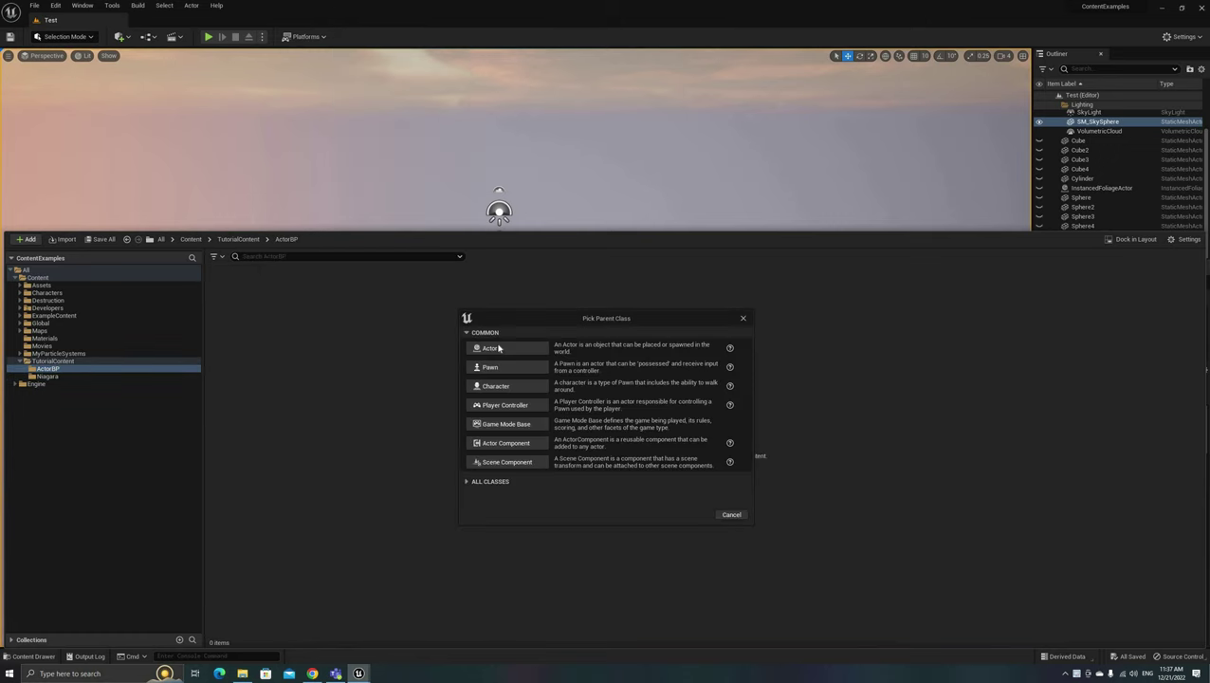
left_click(491, 348)
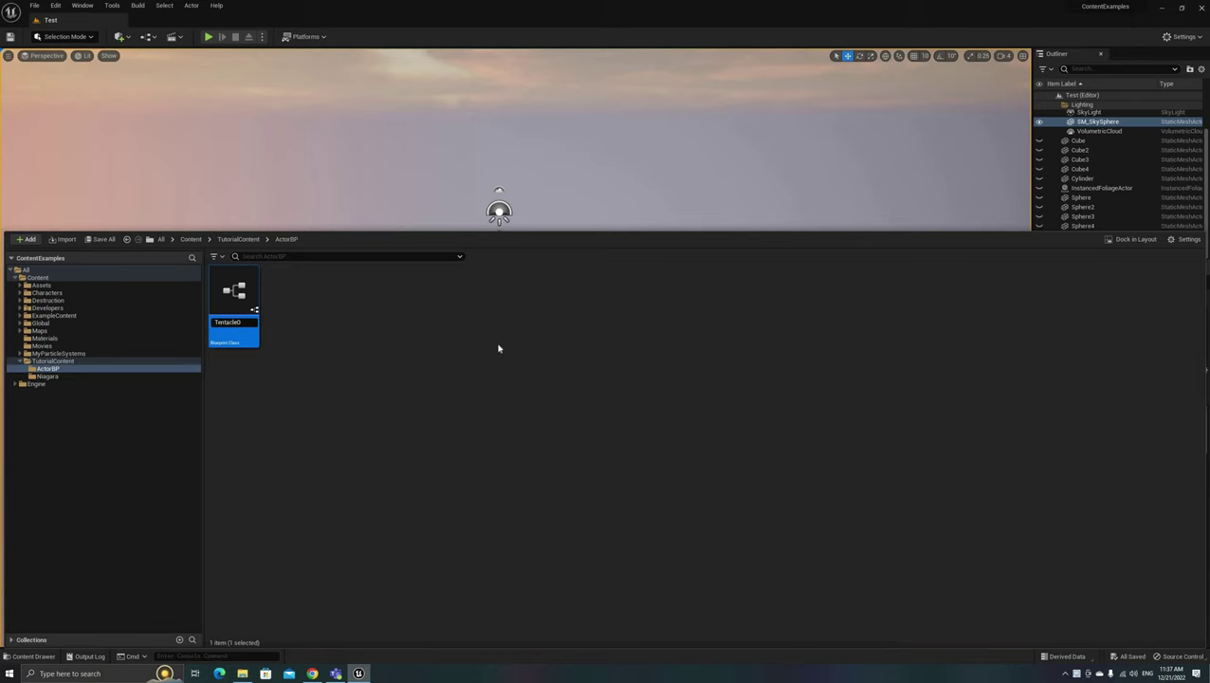
key("Return")
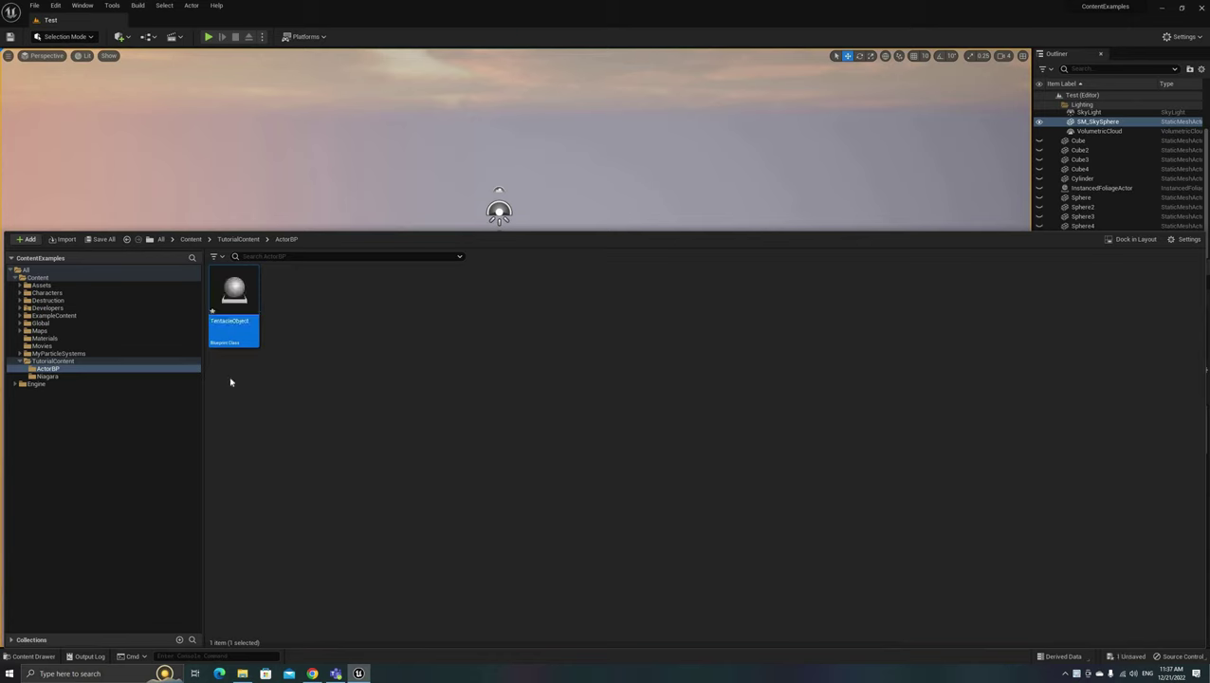
- Open the TentacleObject blueprint and add a Niagara Particle System Component to it
double_click(235, 301)
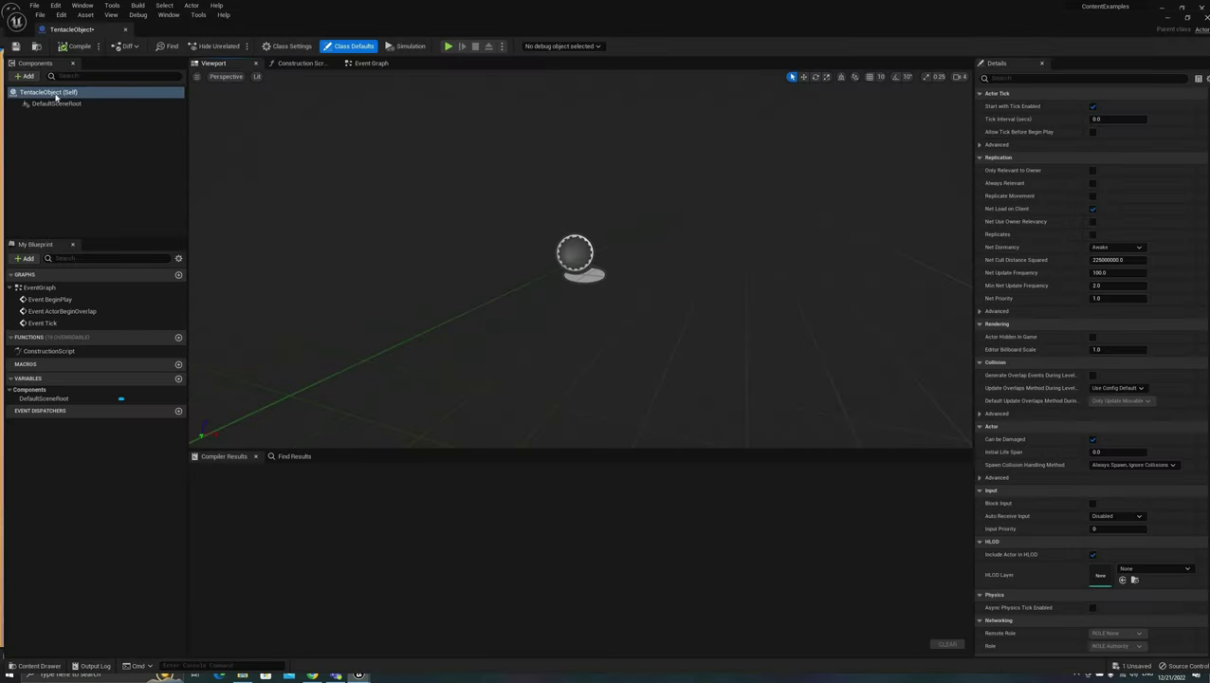
left_click(27, 76)
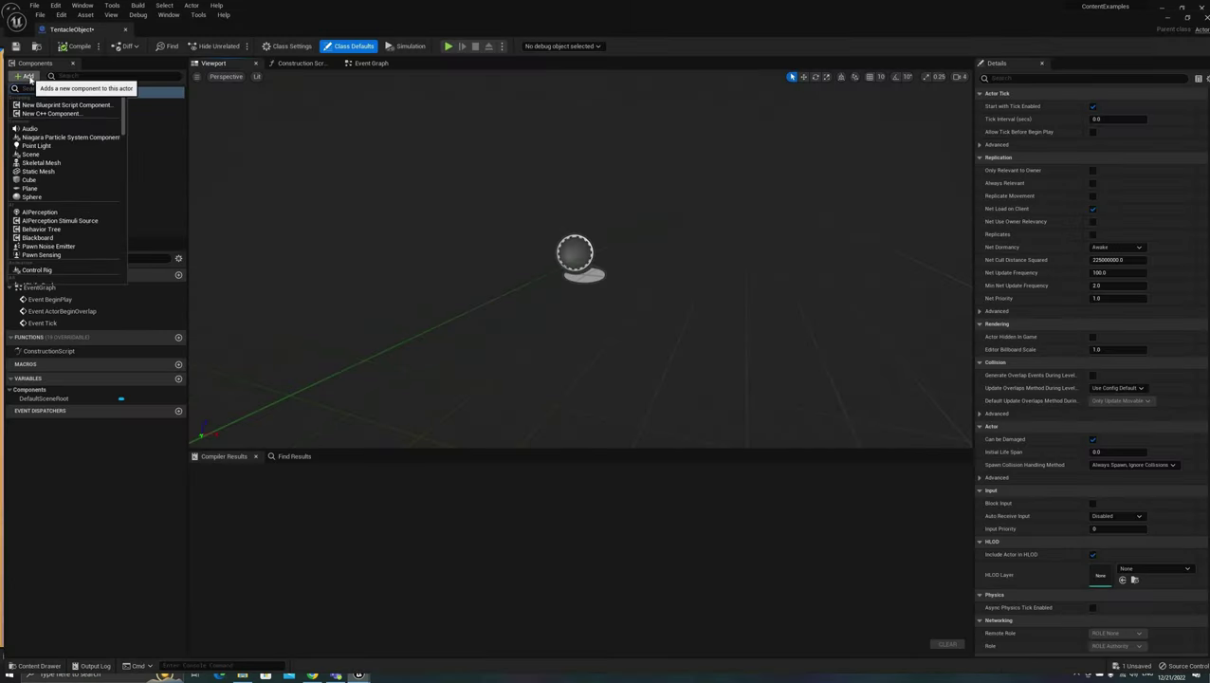
type("niag")
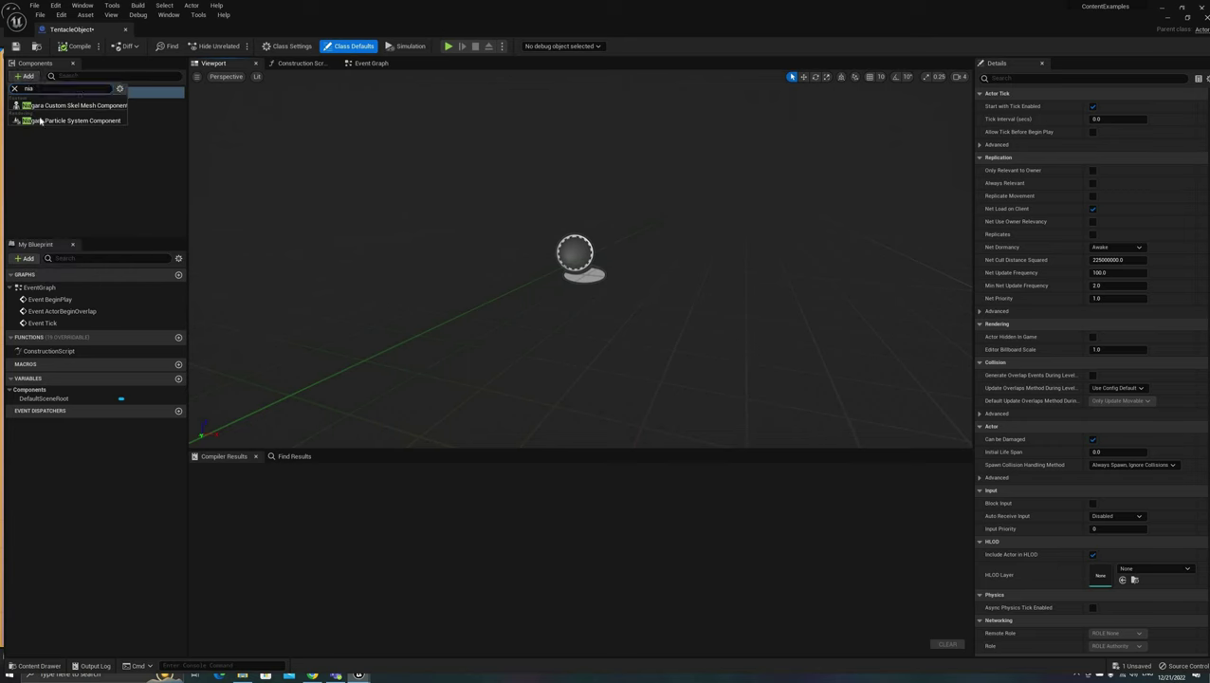
left_click(42, 122)
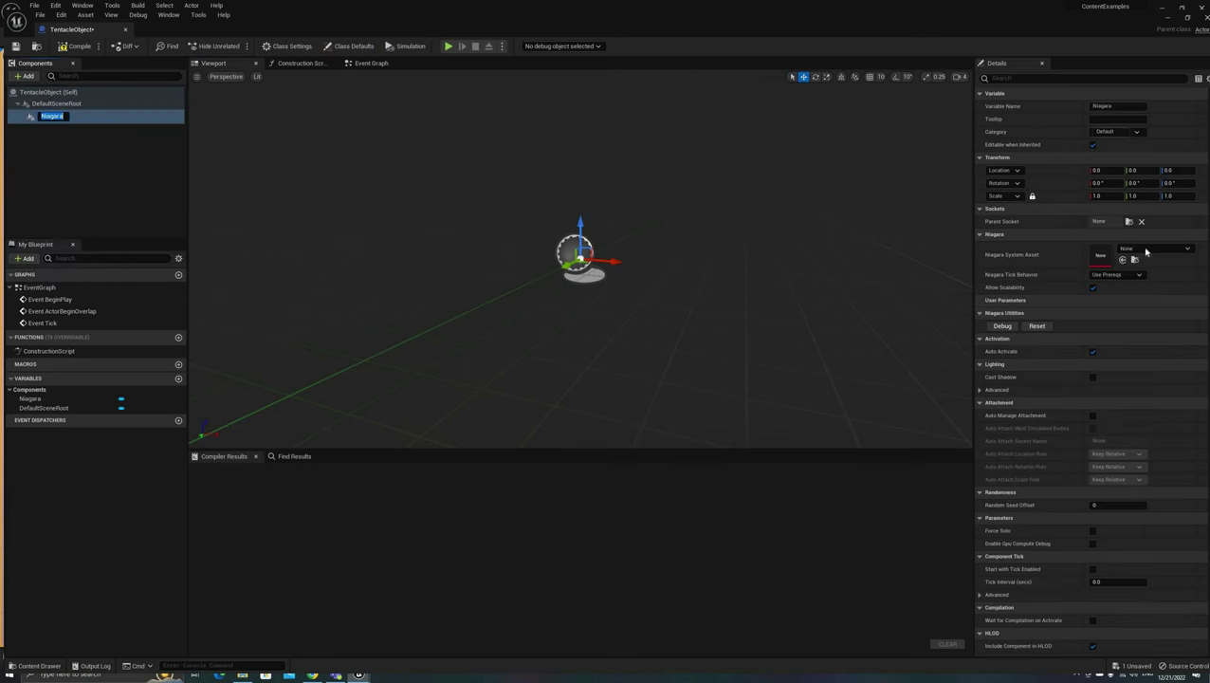
- Assign Tentacle_sim_tutorial as the Niagara System Asset of TentacleObject's Niagara component
left_click(39, 663)
key("ctrl+space")
left_click(53, 450)
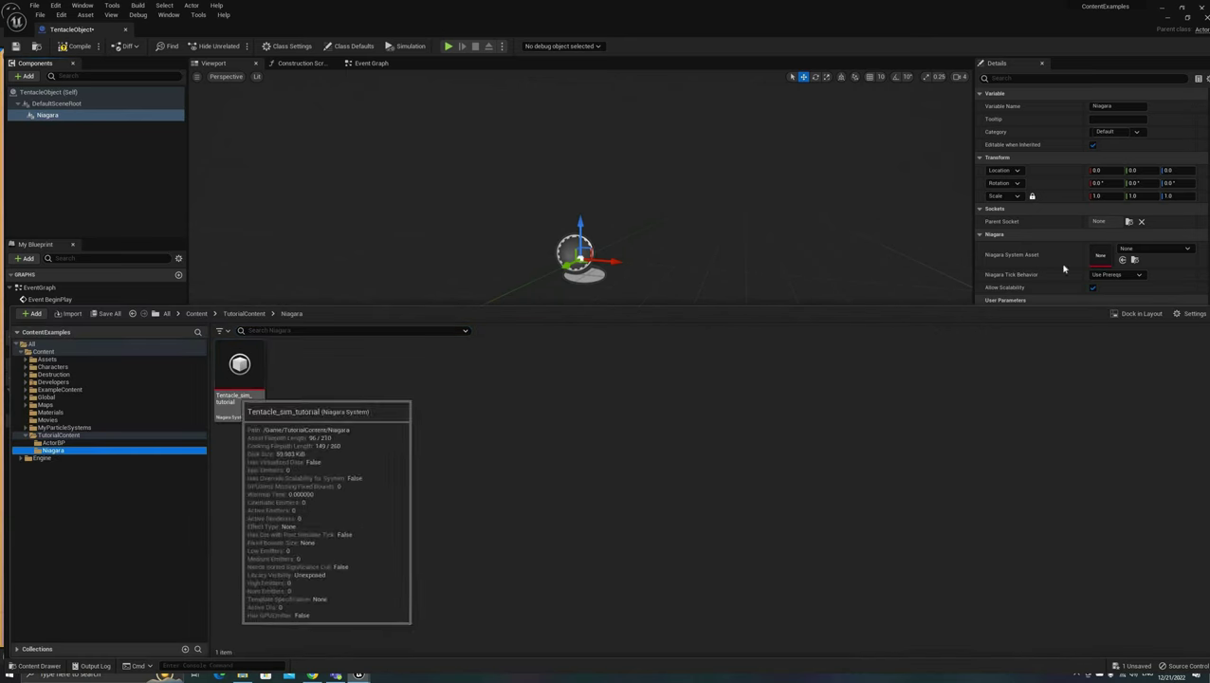
left_click(1174, 251)
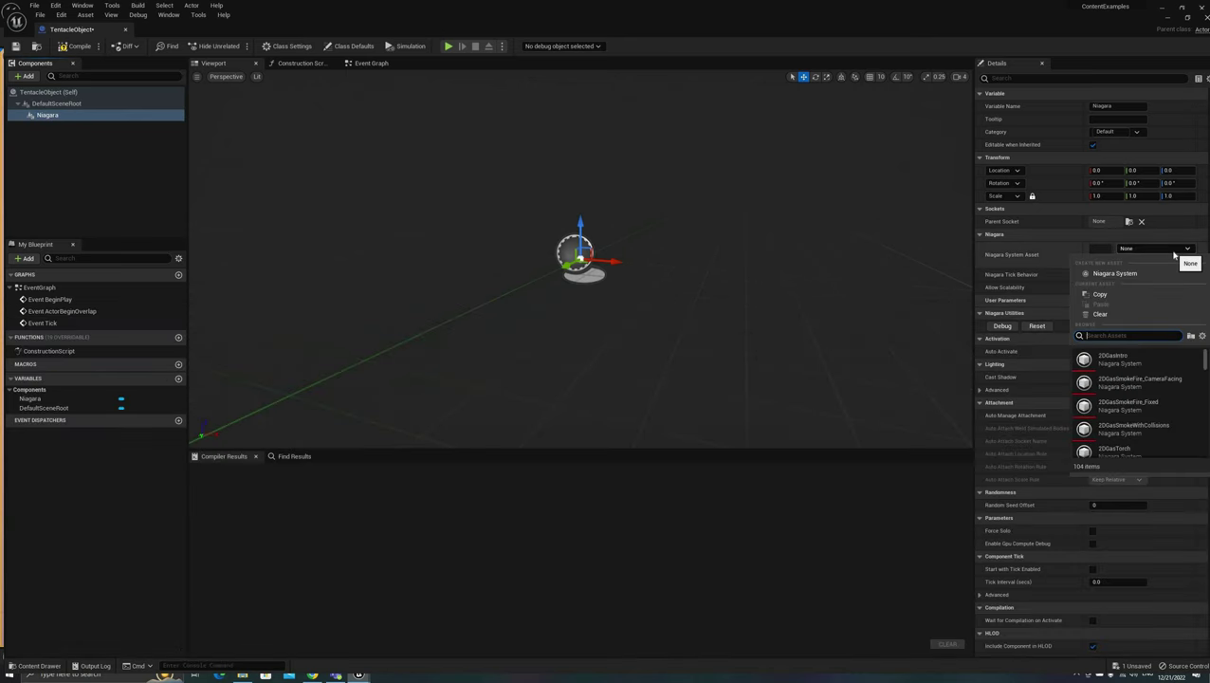
type("tentac")
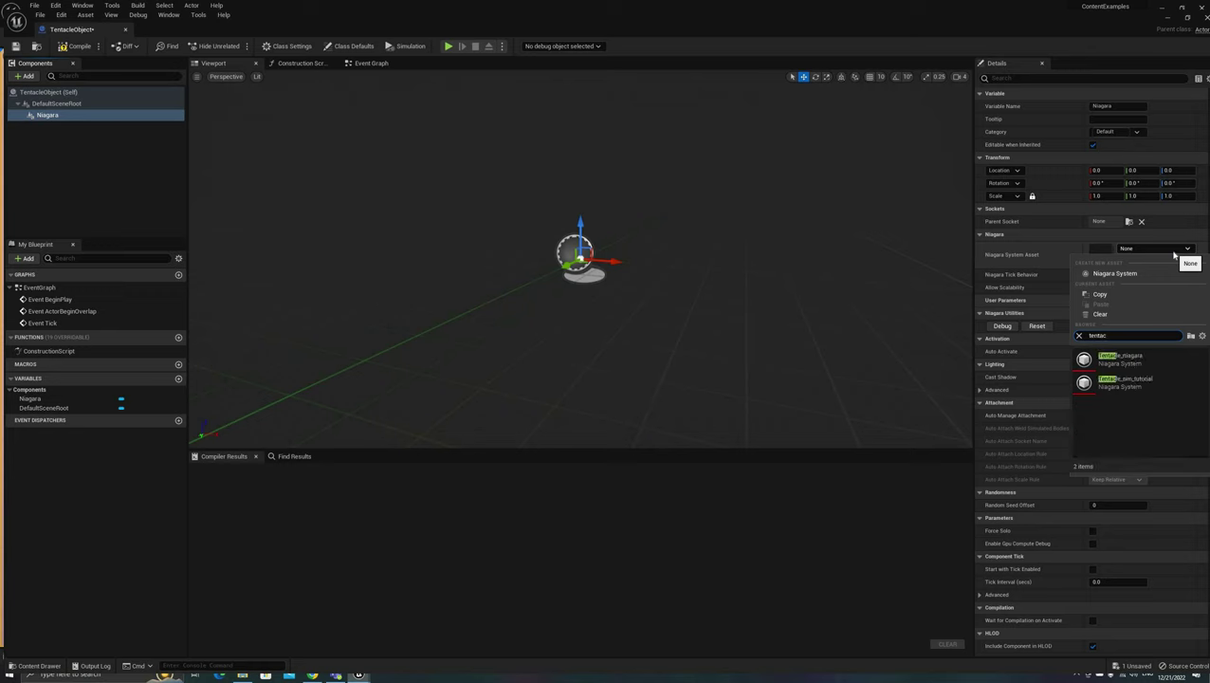
type("le_s")
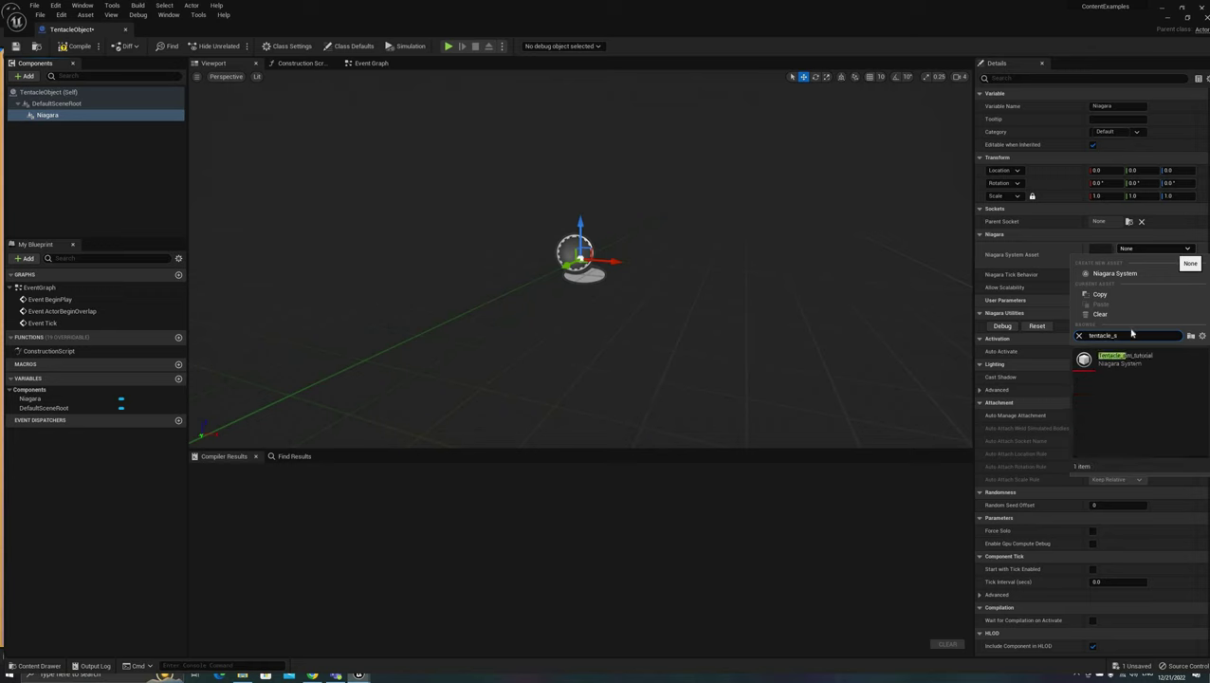
left_click(1106, 362)
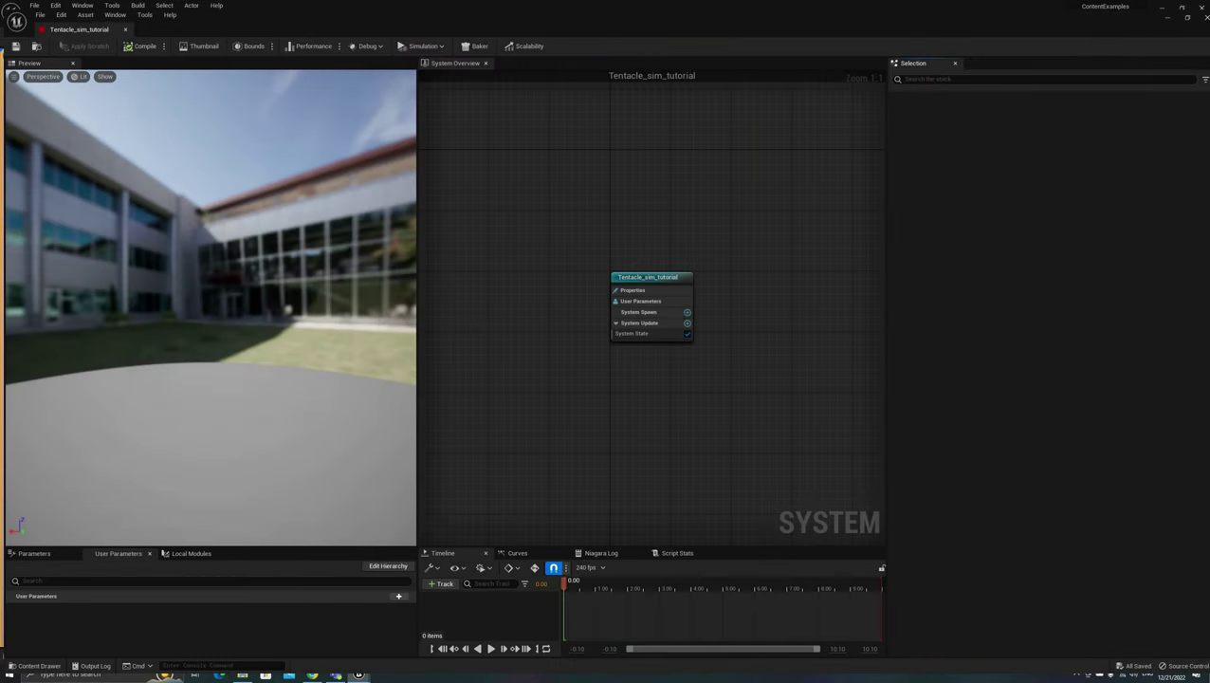
- Rearrange the Tentacle_sim_tutorial editor with a smaller preview and more room for the User Parameters
right_click_drag(558, 358, 456, 305)
scroll(635, 333, "down", 1)
right_click_drag(631, 332, 594, 290)
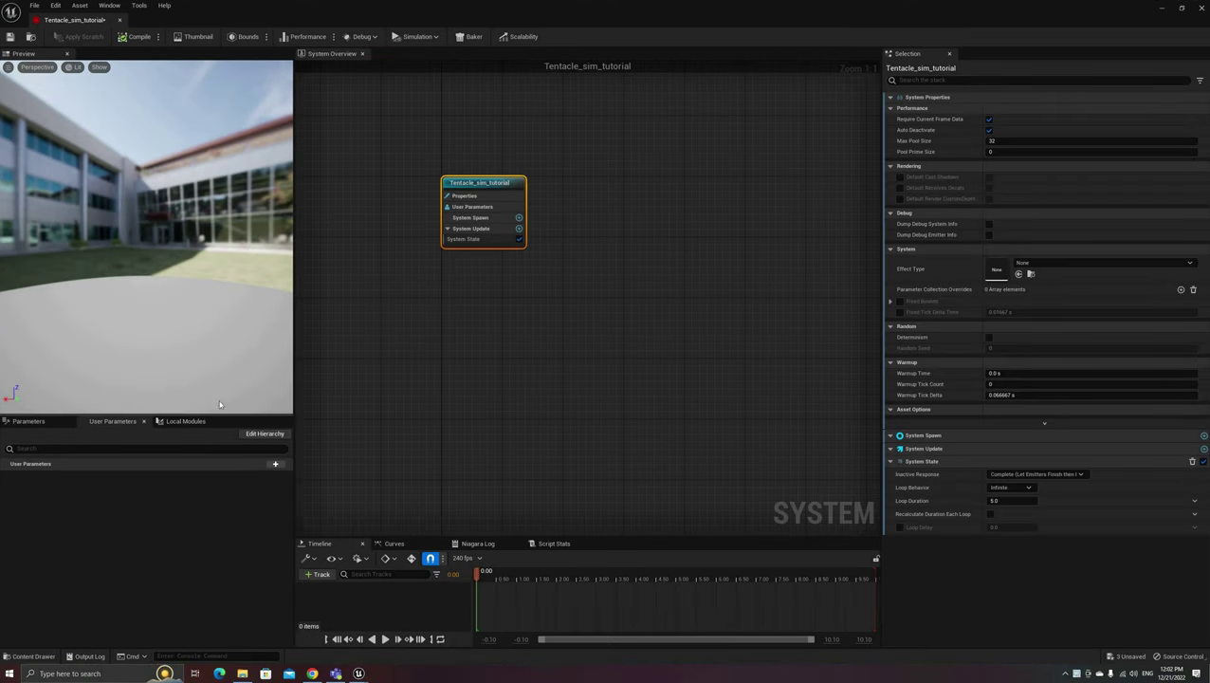
left_click_drag(220, 404, 223, 392)
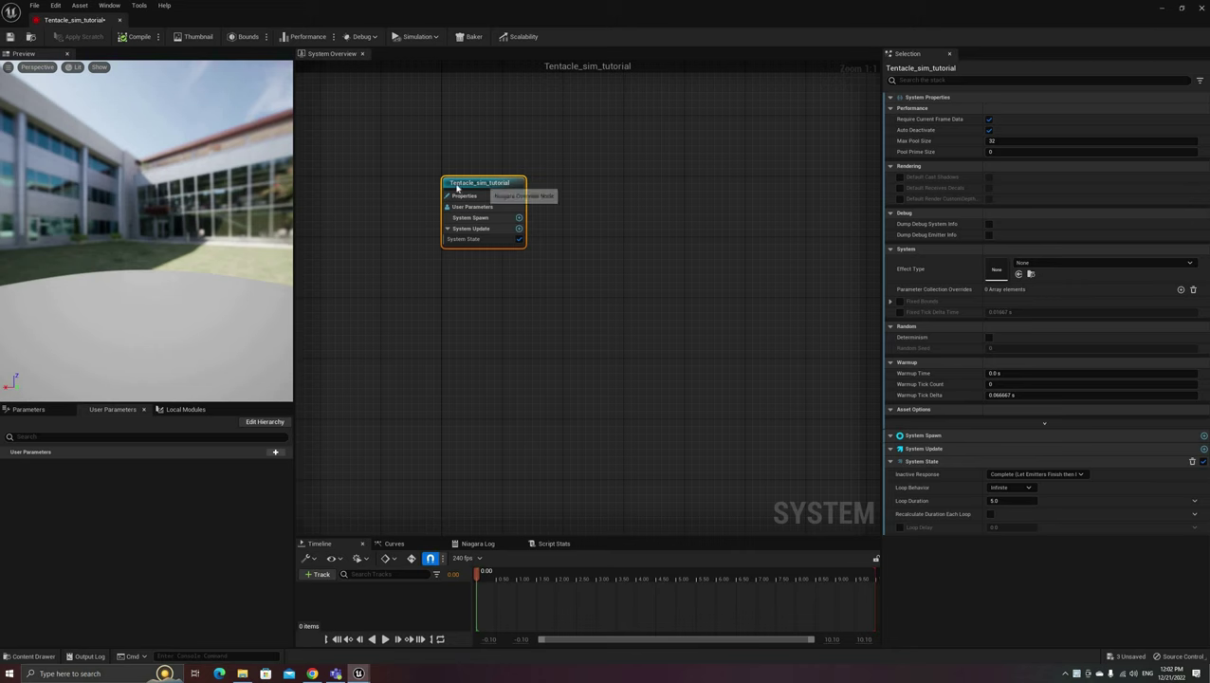
- Enable Fixed Bounds in the system properties of Tentacle_sim_tutorial, keeping the default minimum and maximum
mouse_move(502, 187)
left_mouse_down()
mouse_move(479, 187)
mouse_move(501, 187)
left_mouse_up()
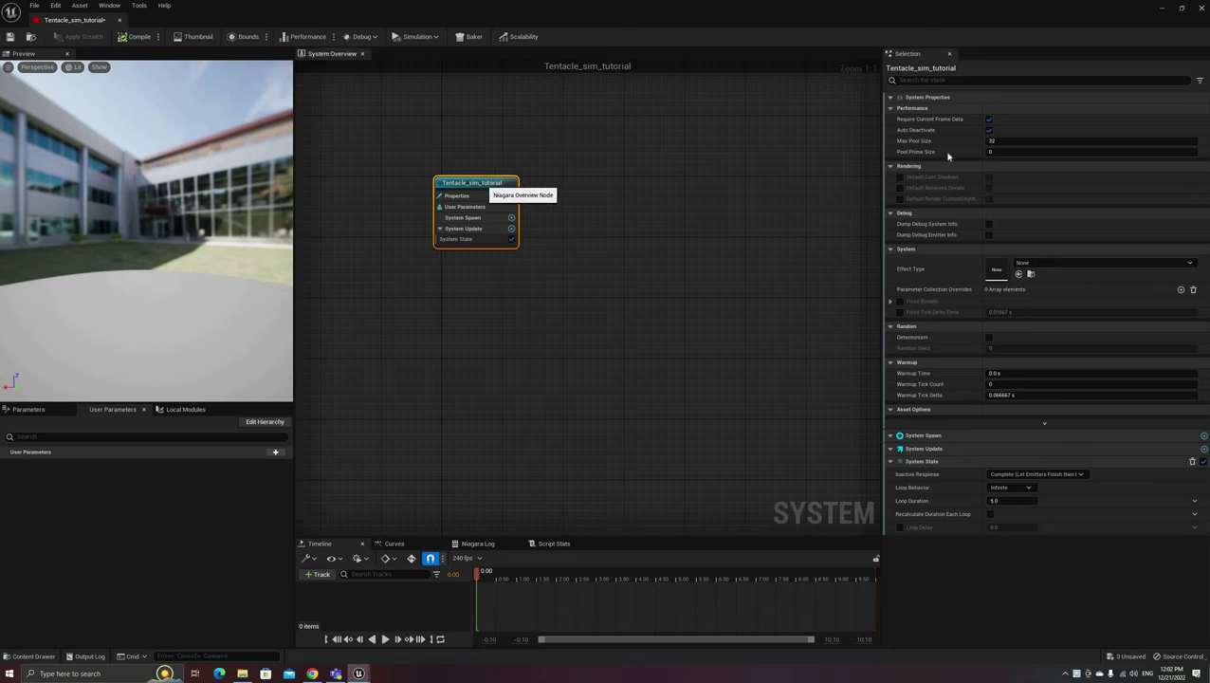
left_click(898, 301)
left_click(890, 301)
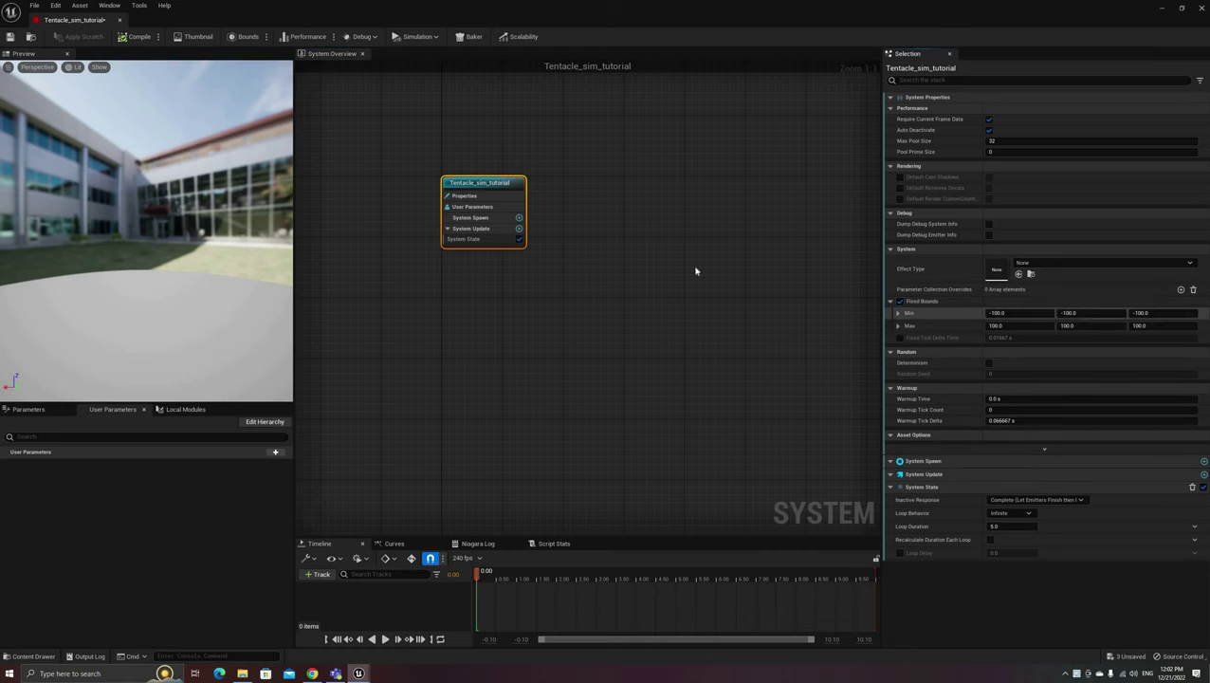
left_click(892, 302)
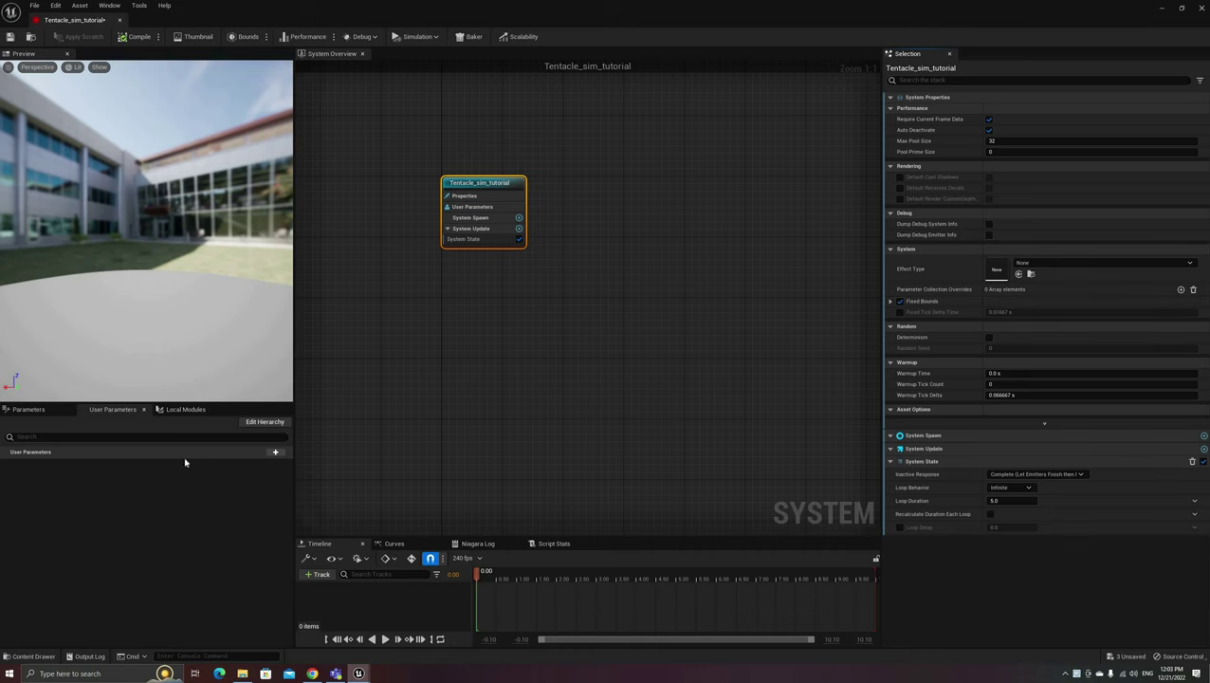
- Add an int32 user parameter named LinkCount and set its default value to 3
left_click(276, 454)
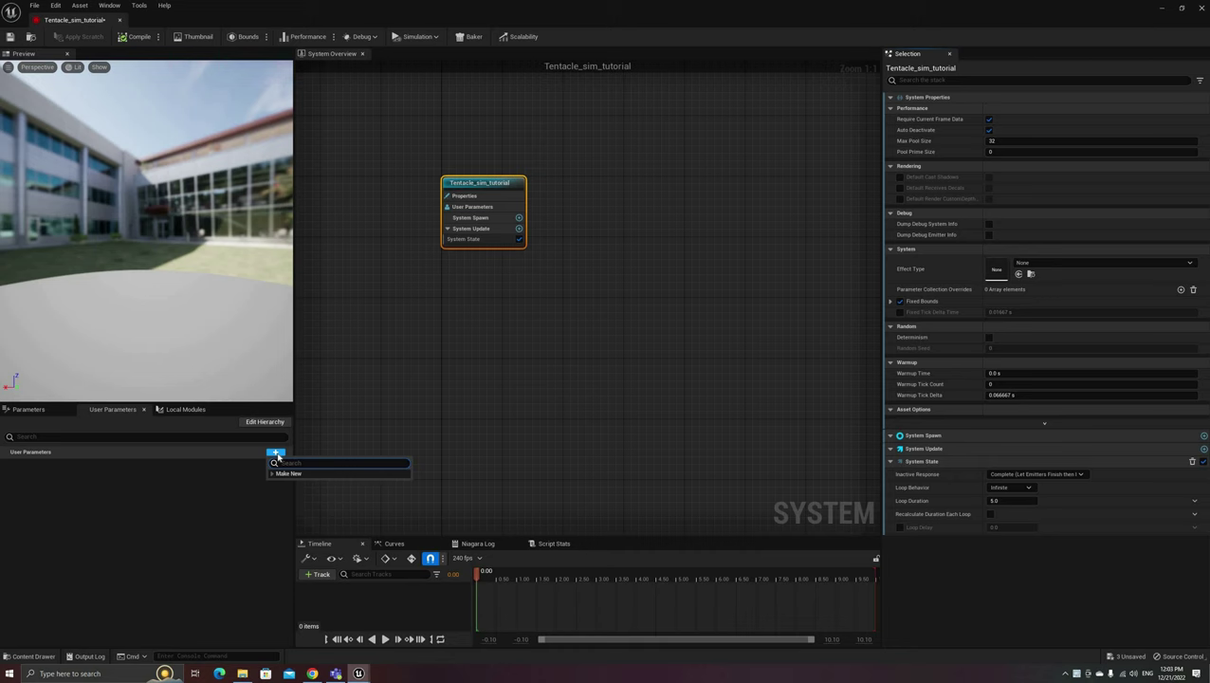
type("int")
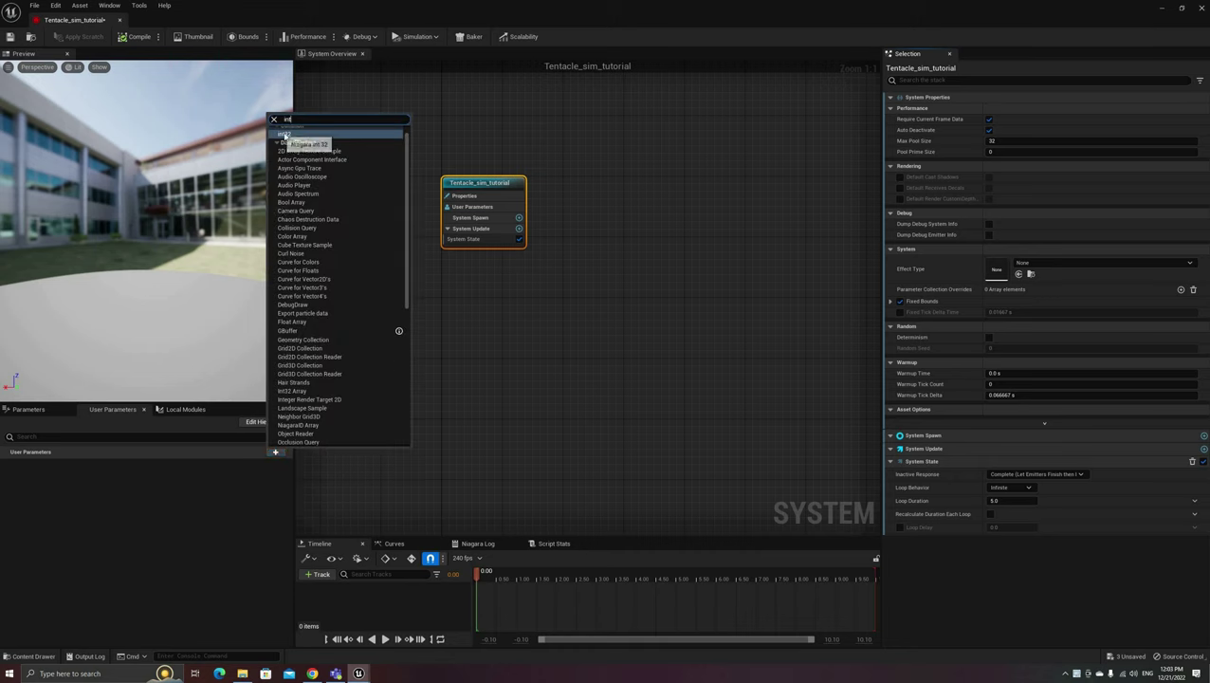
key("Return")
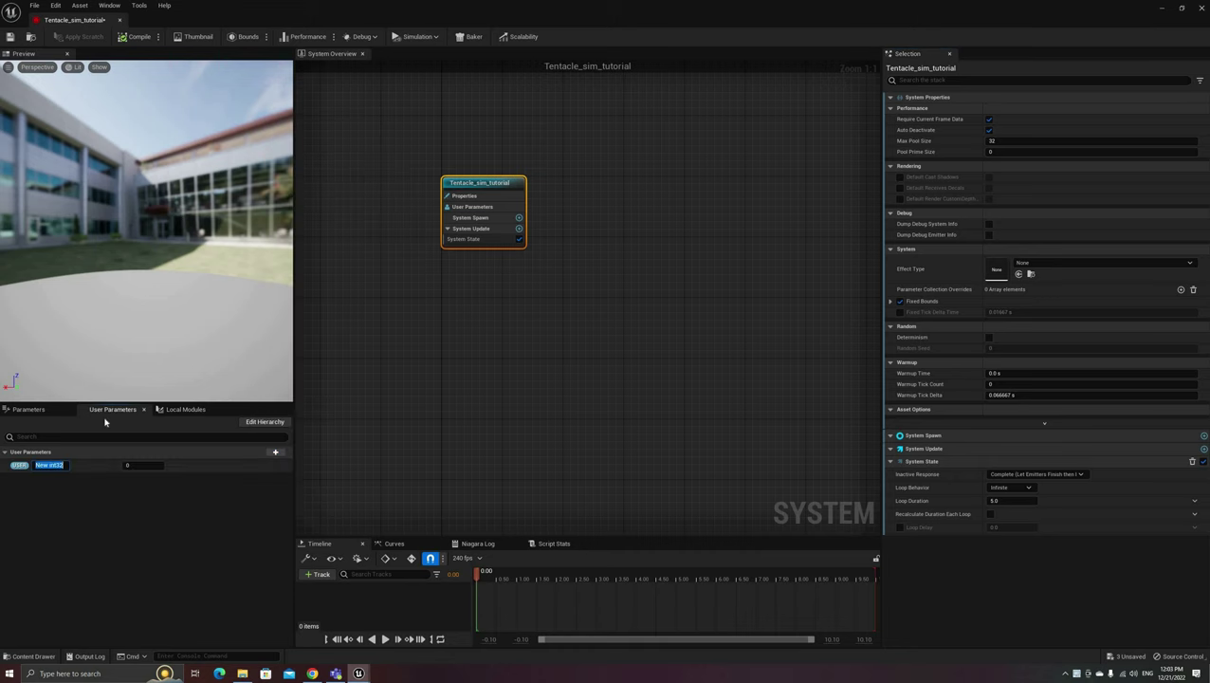
type("LinkCount")
key("Return")
left_click(138, 466)
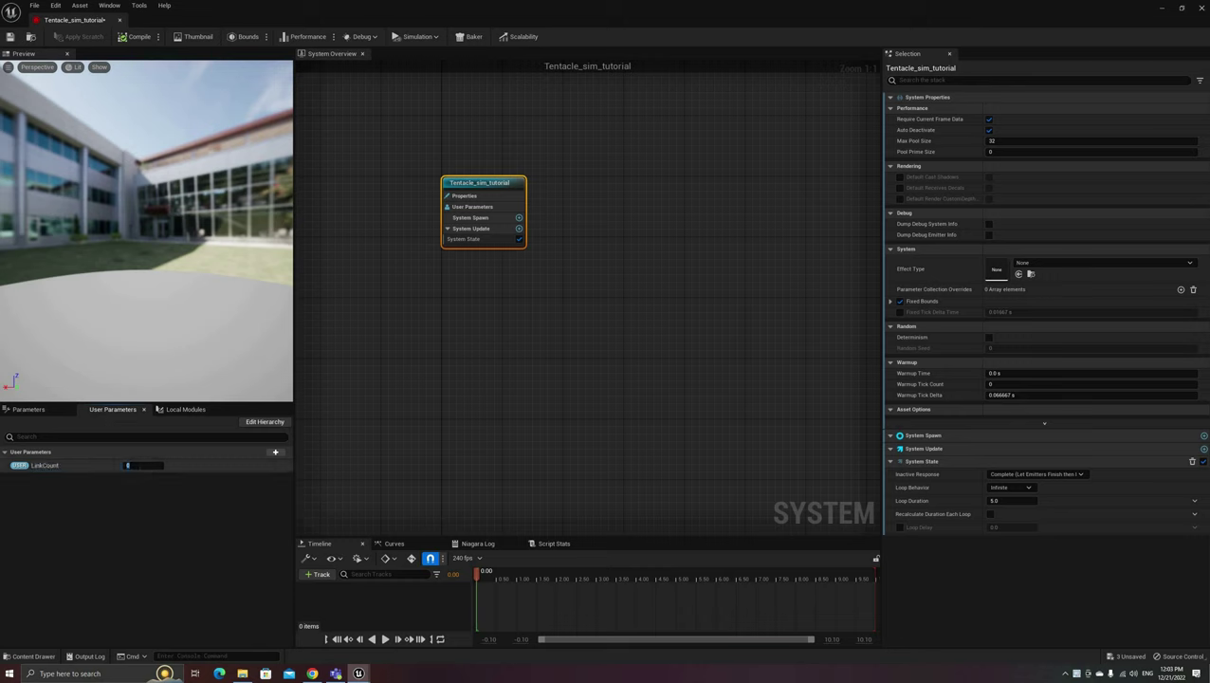
- Add a float user parameter named LinkDistance and set its default value to 20
left_click(275, 453)
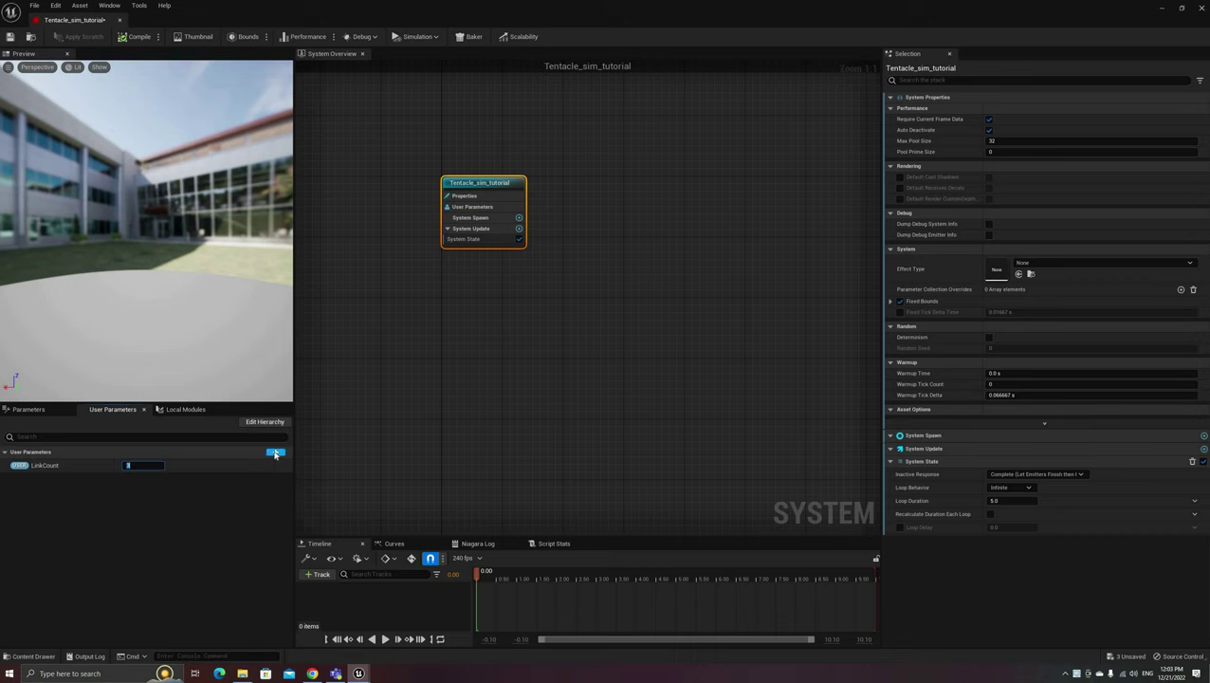
type("floa")
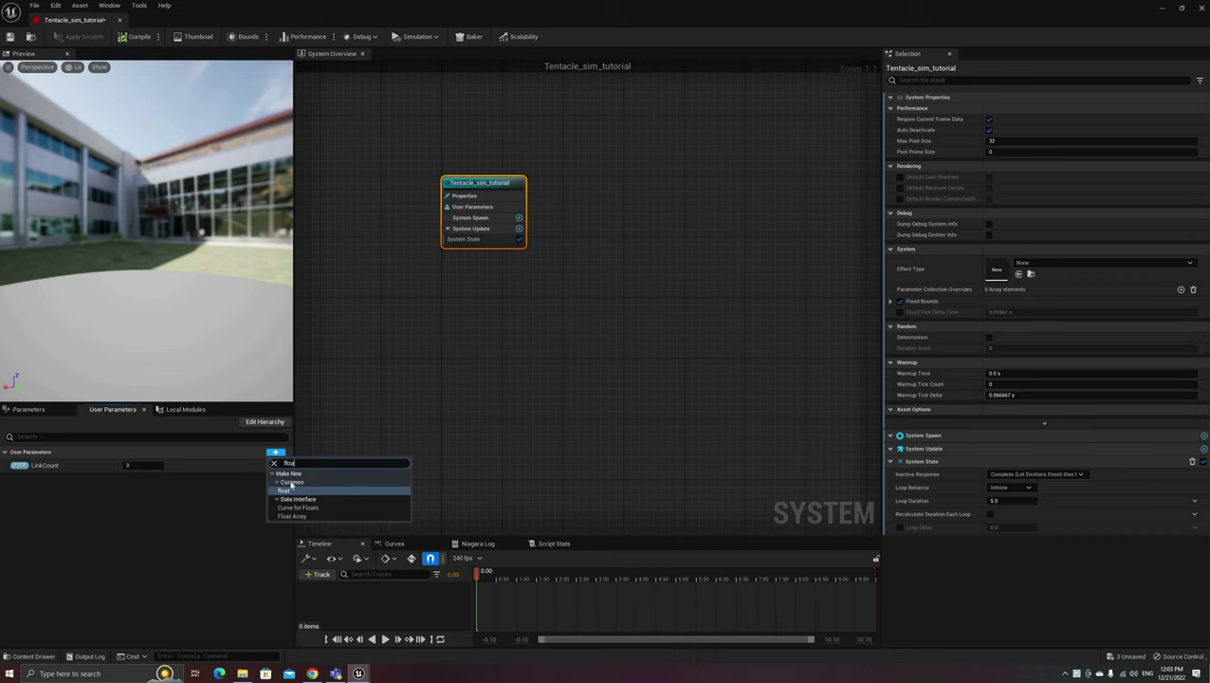
left_click(290, 491)
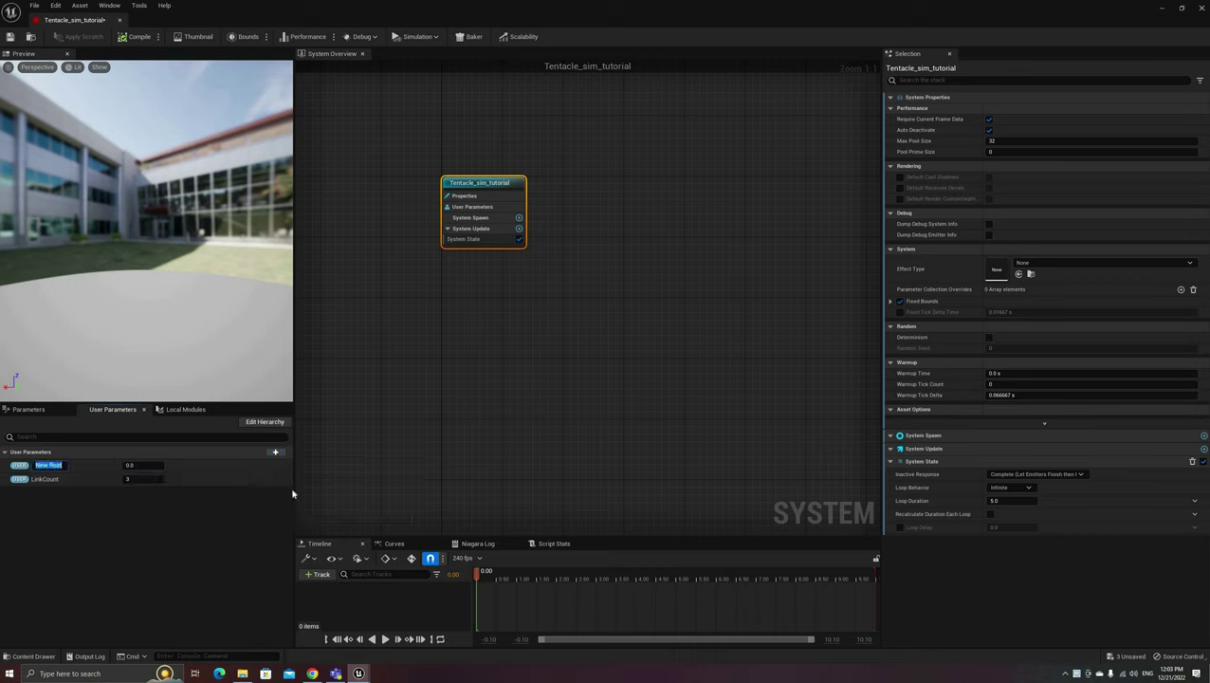
type("LinkDistance")
key("Return")
left_click(152, 479)
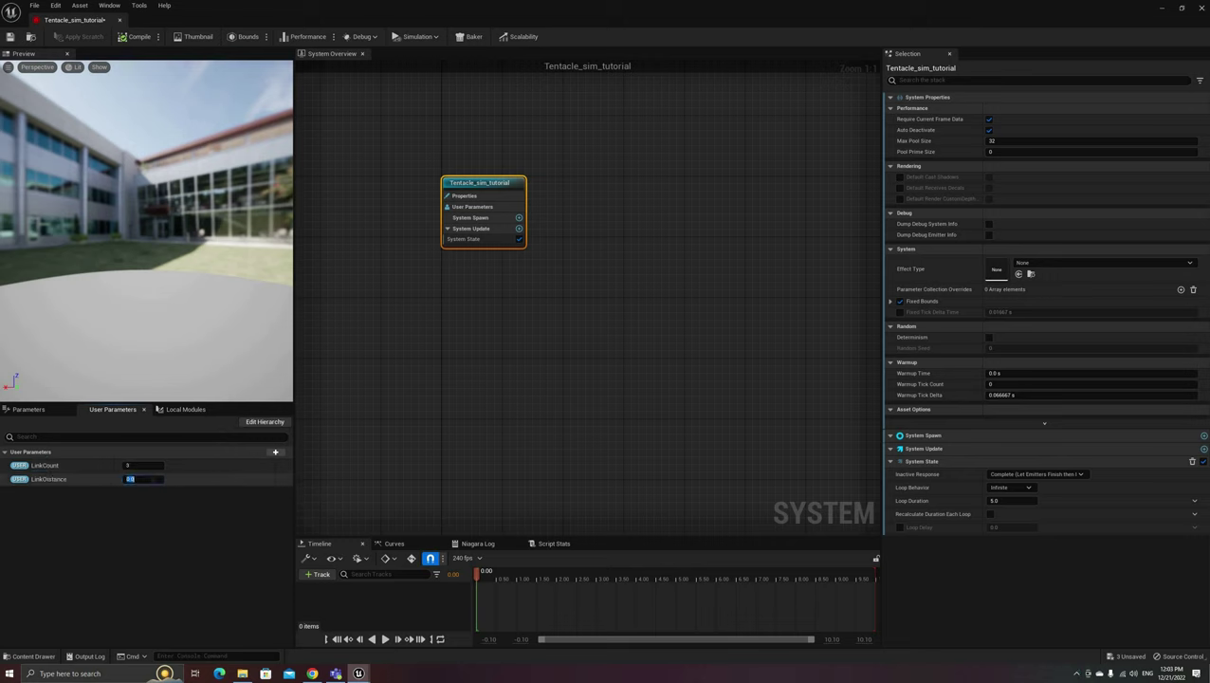
type("20")
key("Return")
- Add a float user parameter named LinkWeight and set its default value to 1.0
left_click(276, 453)
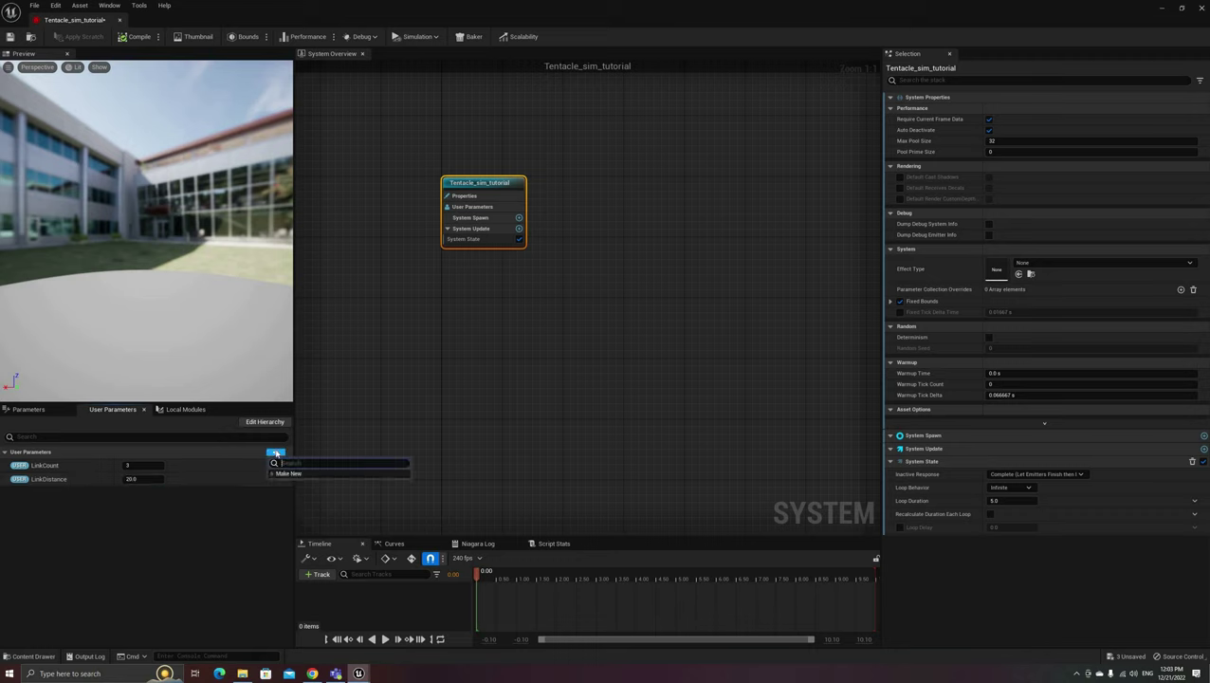
left_click(289, 495)
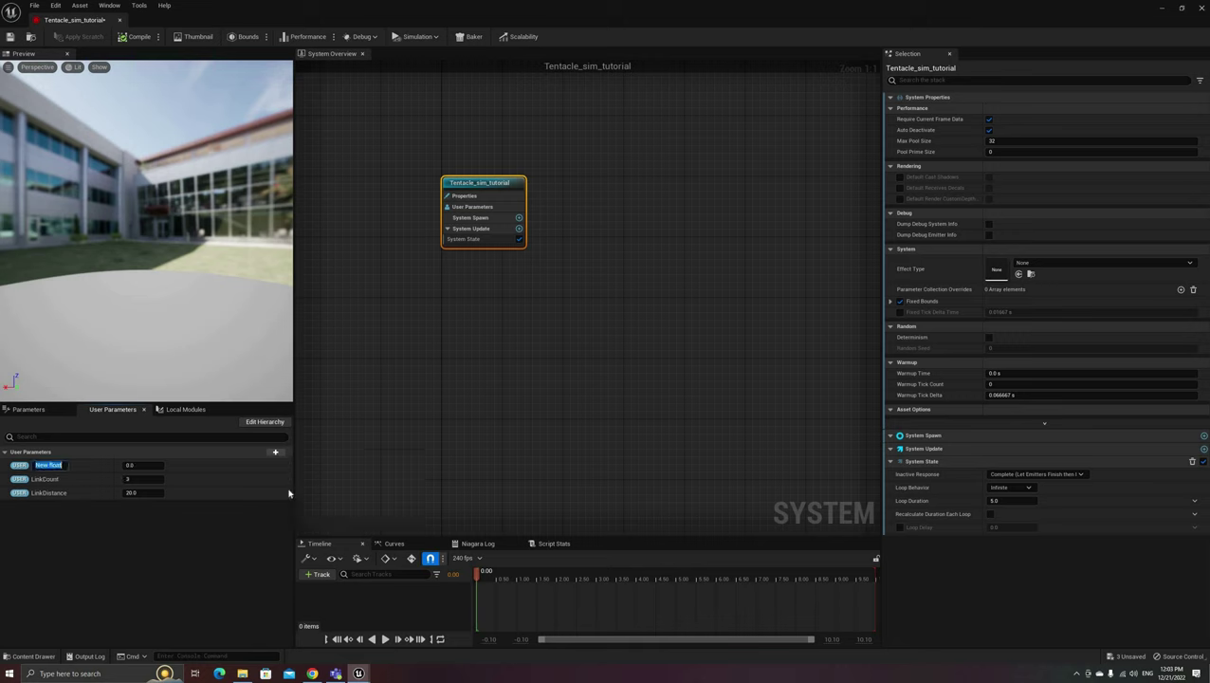
type("LinkWeight")
key("Return")
left_click(142, 492)
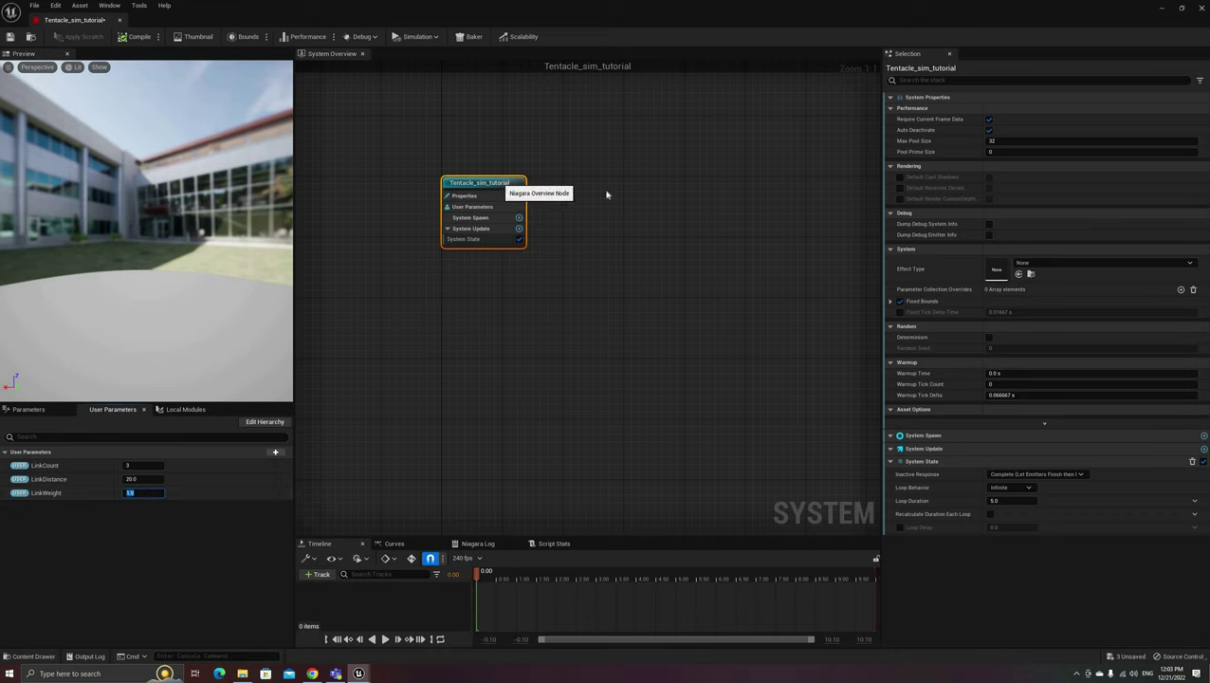
- Add an empty emitter beside the system node in the System Overview graph
left_click(580, 197)
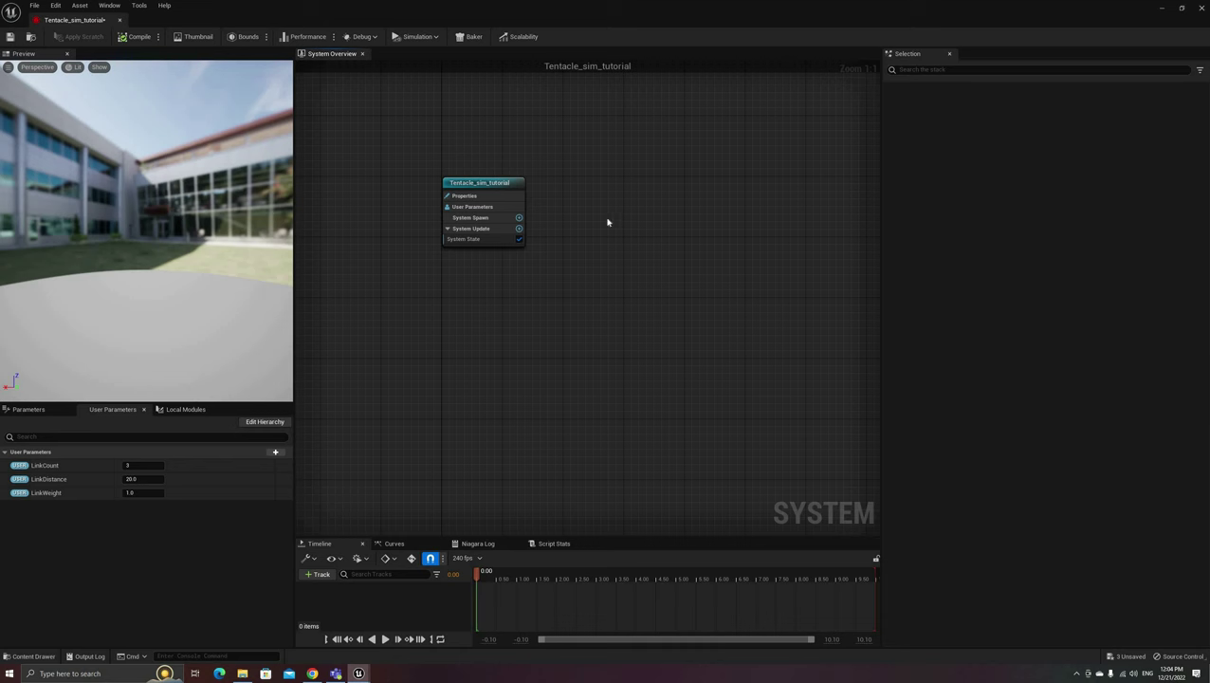
right_click(583, 197)
left_click(617, 222)
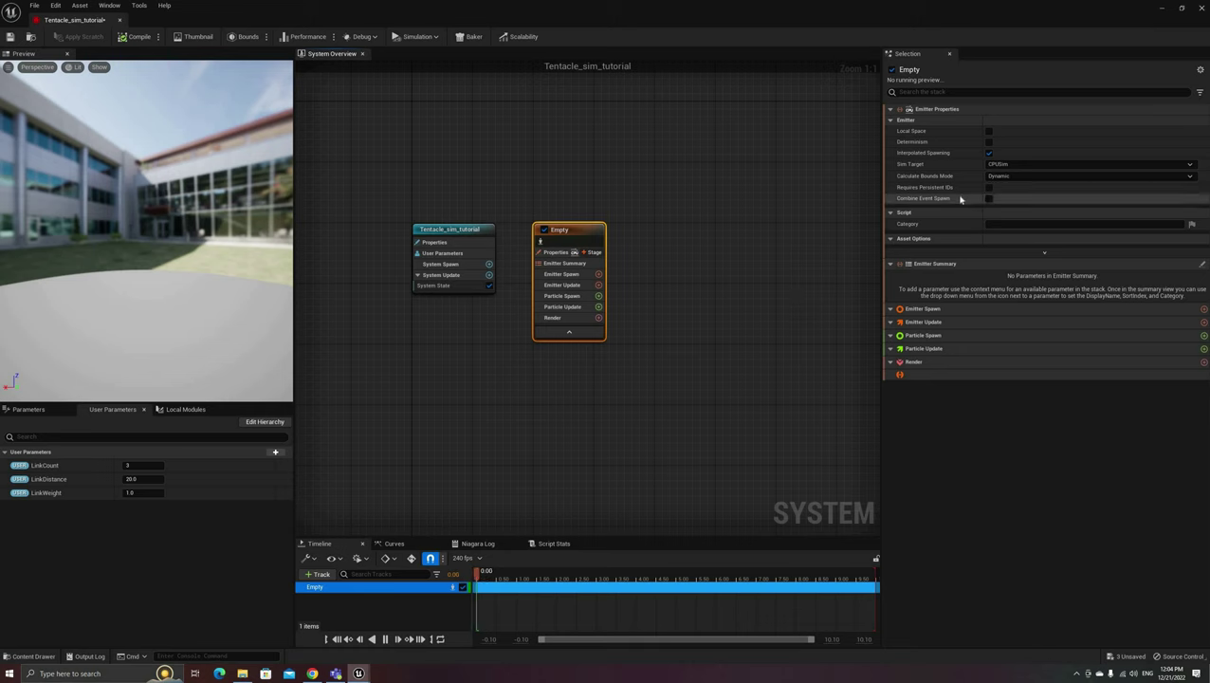
- Configure the empty emitter with Sim Target GPUCompute Sim, Calculate Bounds Mode Fixed and Requires Persistent IDs enabled
left_click(1010, 165)
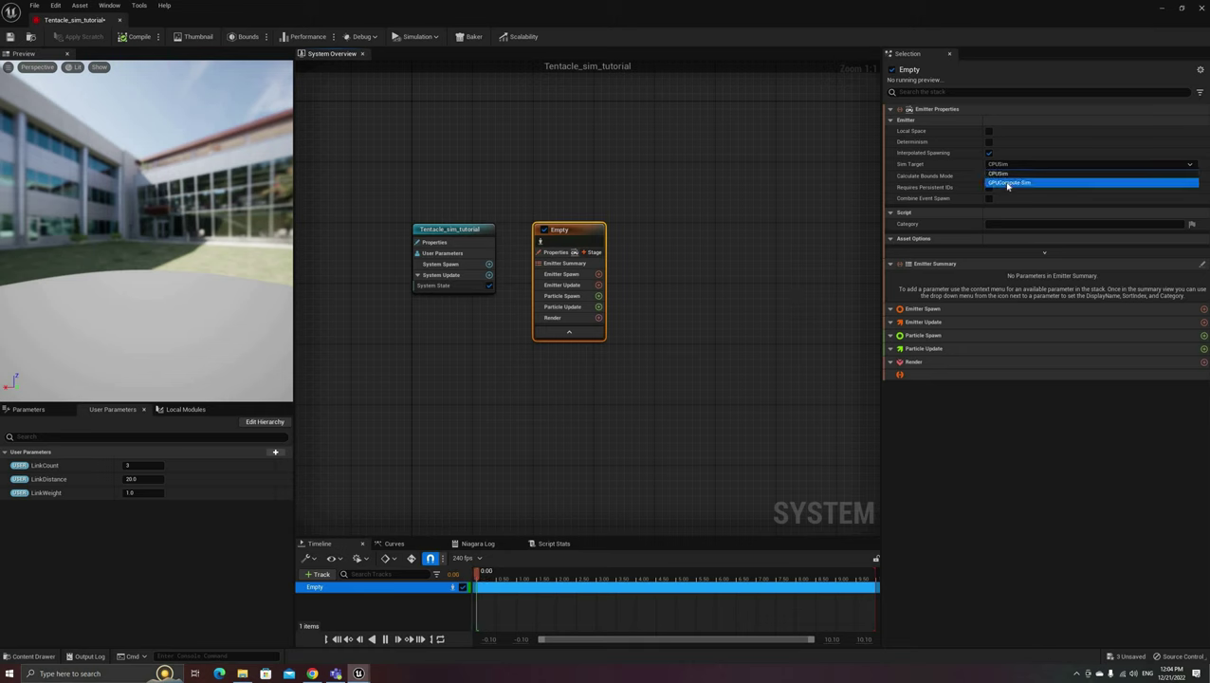
left_click(1008, 184)
left_click(1006, 176)
left_click(998, 196)
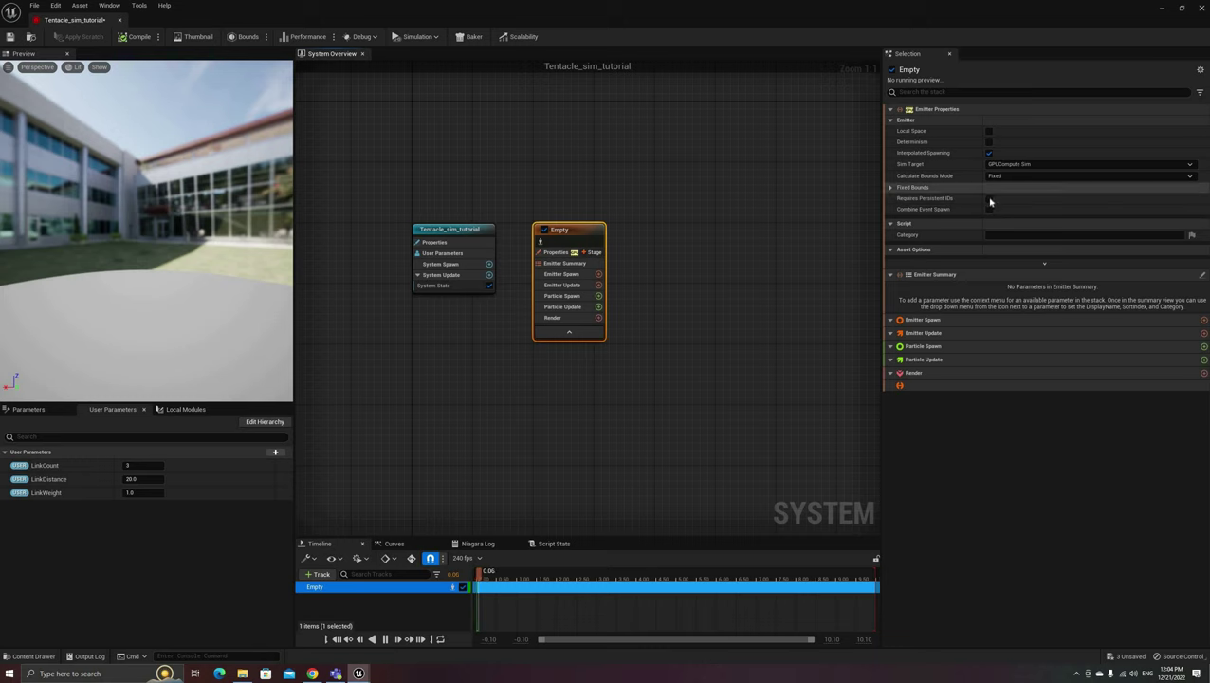
mouse_move(964, 201)
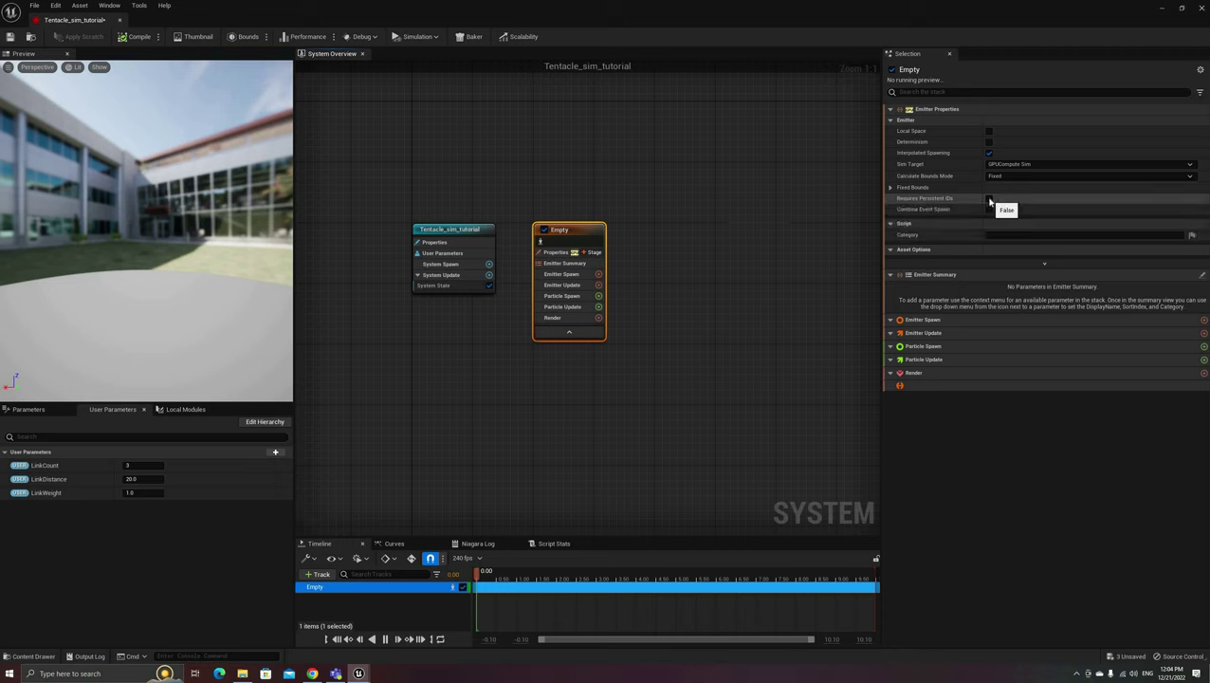
left_click(937, 202)
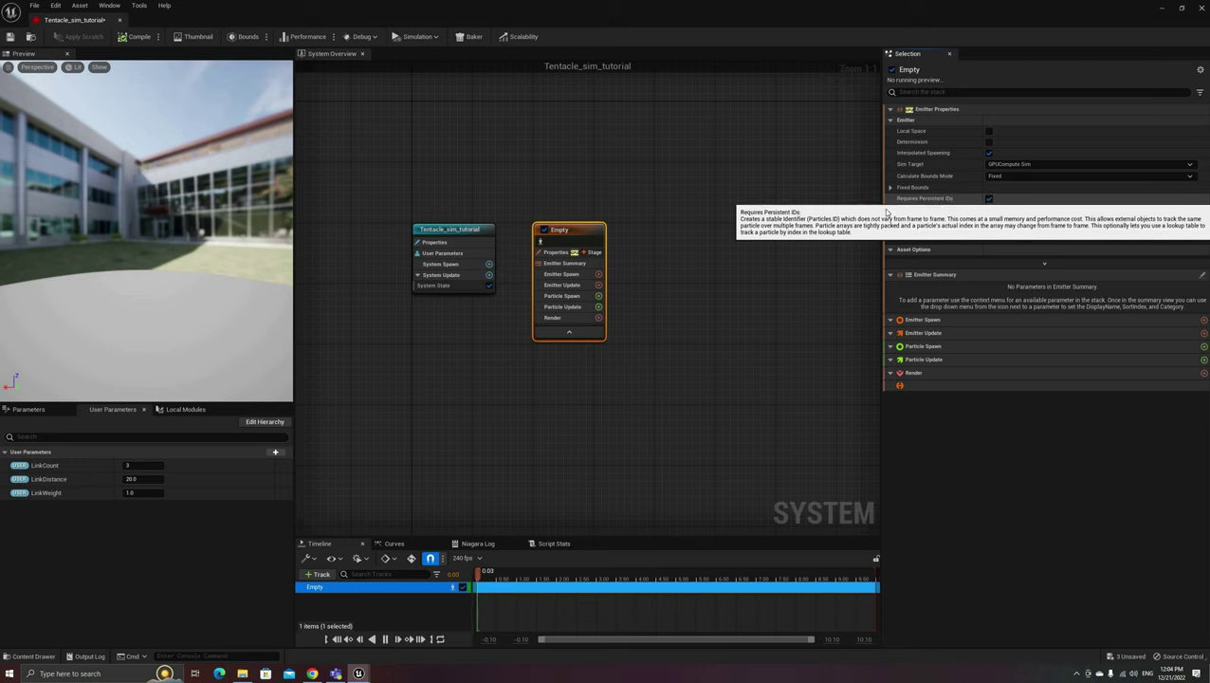
- Rename the empty emitter as Tentacle
left_click(569, 231)
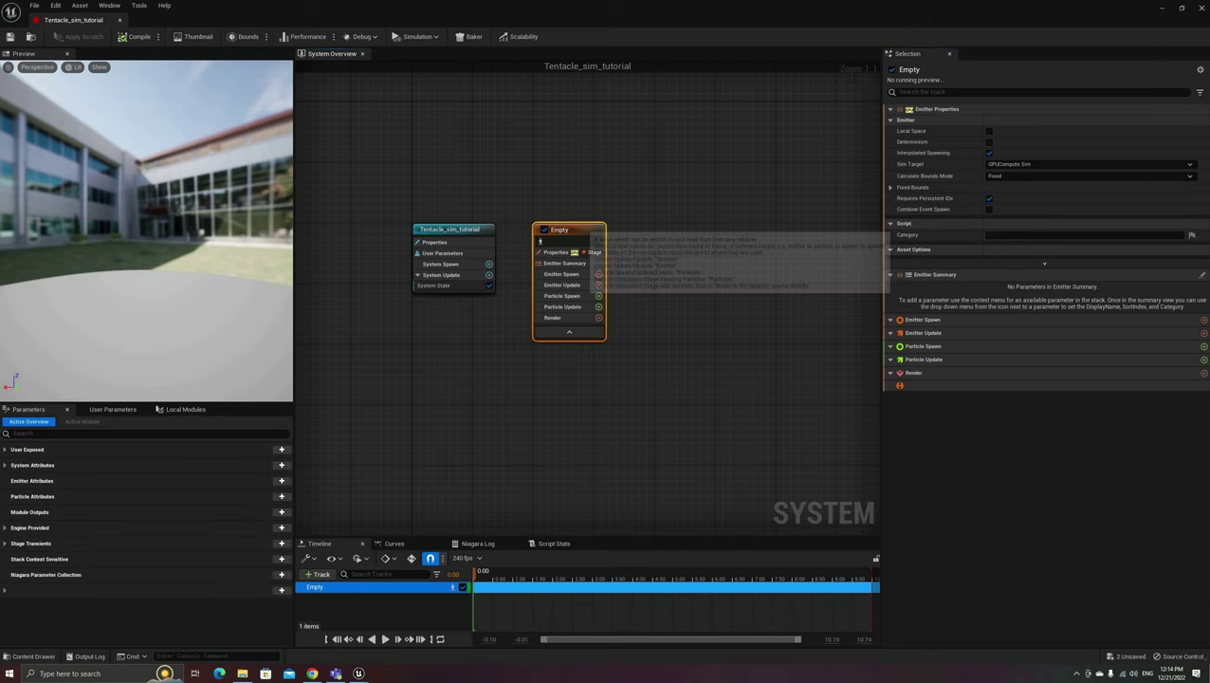
left_click(577, 230)
type("Tentacle")
key("Return")
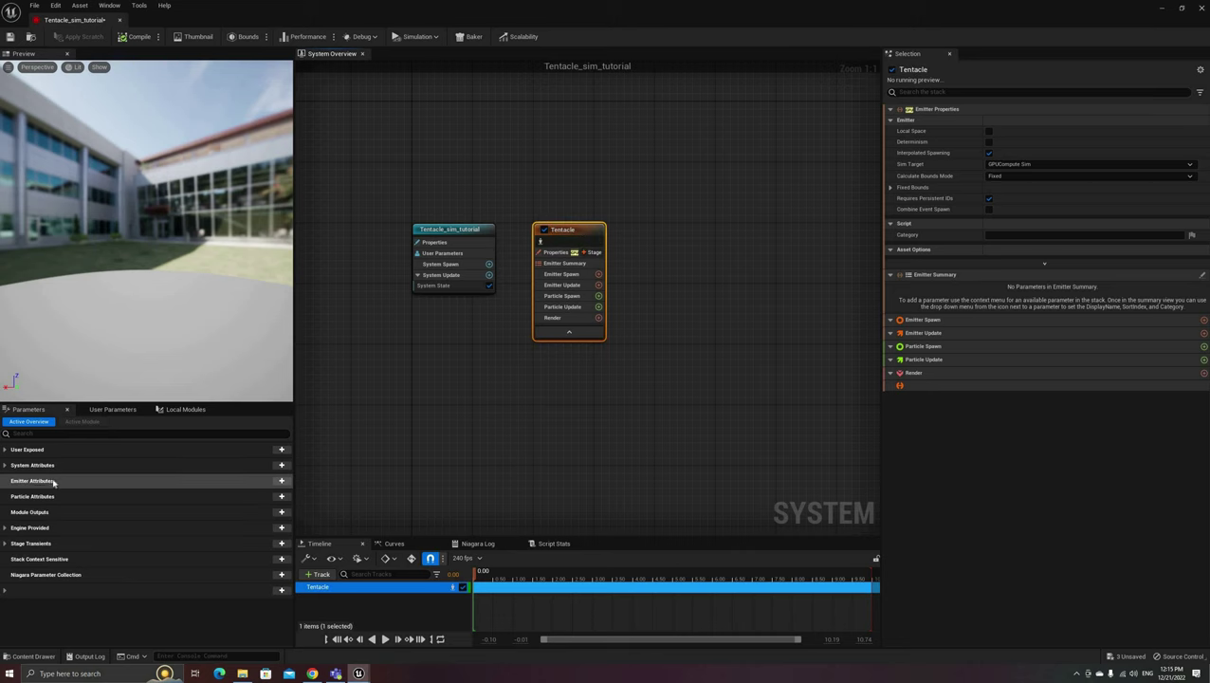
- Create an int32 emitter attribute named LinkCount for the Tentacle emitter
left_click(280, 481)
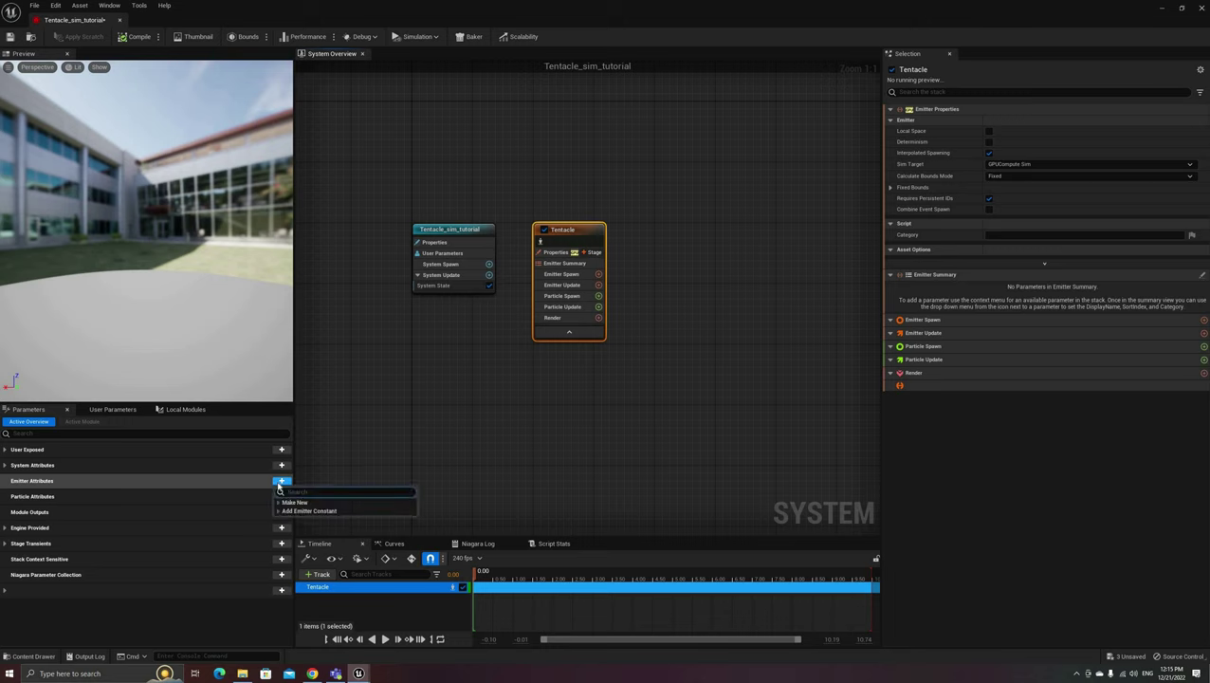
left_click(294, 502)
type("int32")
left_click(297, 523)
type("LenkCount")
key("Return")
- Create a float emitter attribute named LinkDistance for the Tentacle emitter
left_click(281, 481)
type("floa")
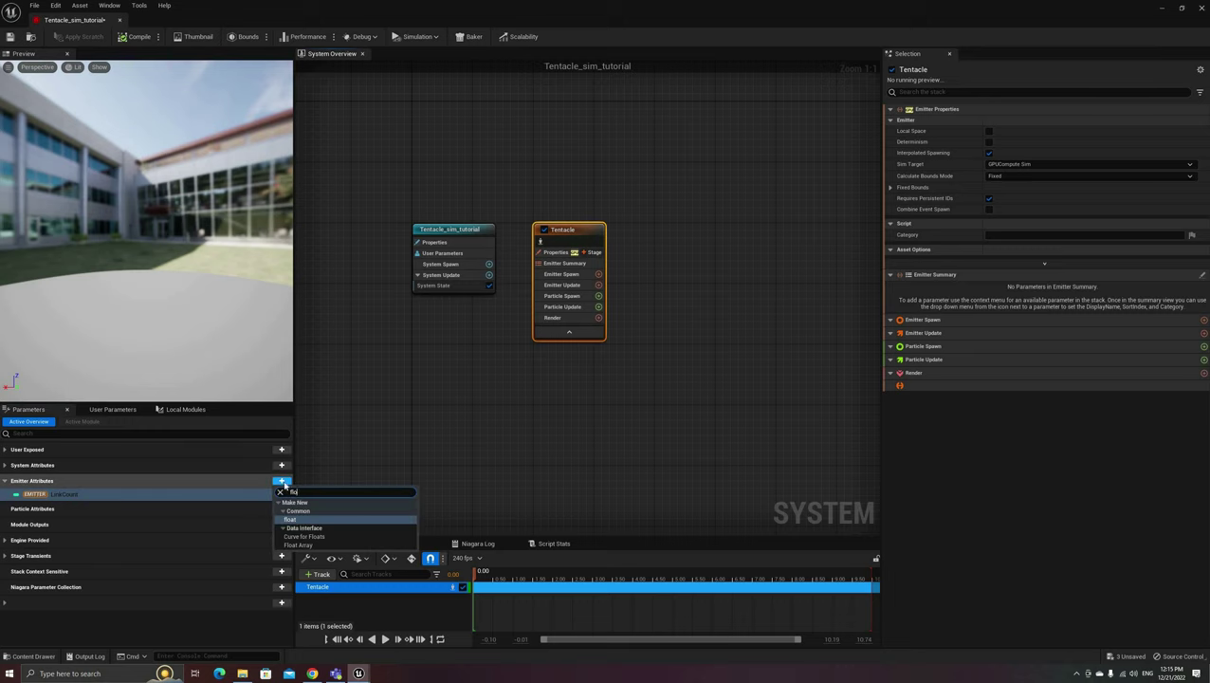
type("t")
left_click(297, 520)
type("LinkDistance")
key("Return")
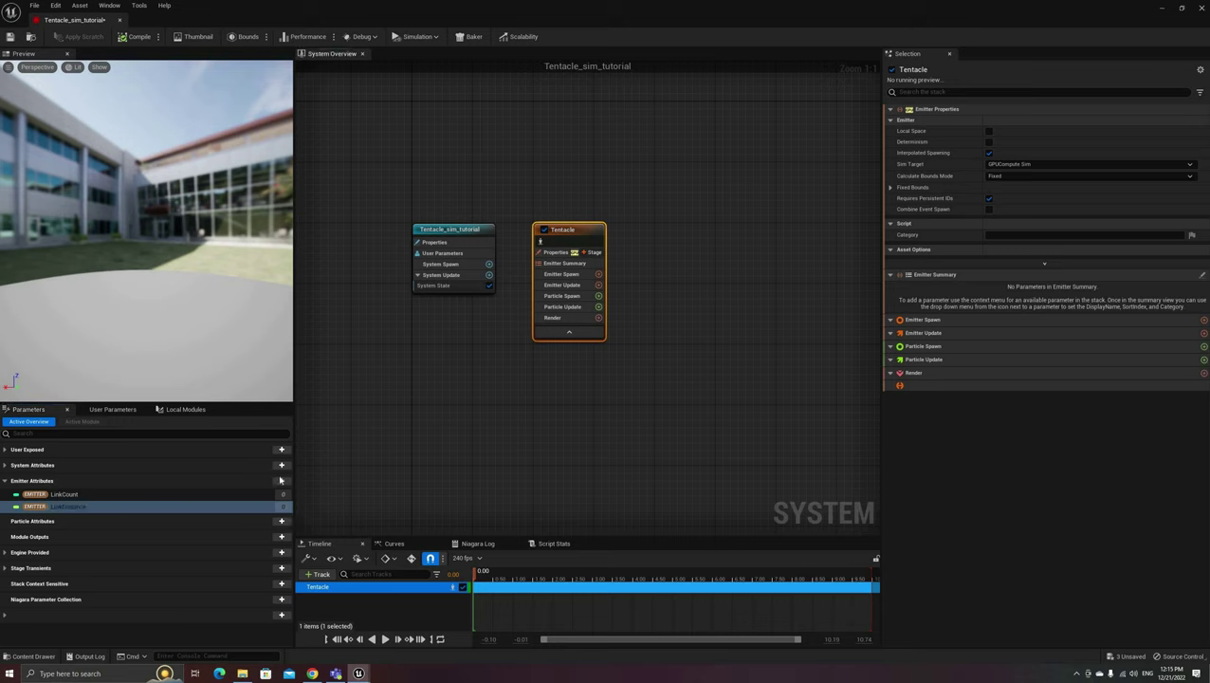
- Create a float emitter attribute named LinkWeight for the Tentacle emitter
left_click(282, 482)
type("float")
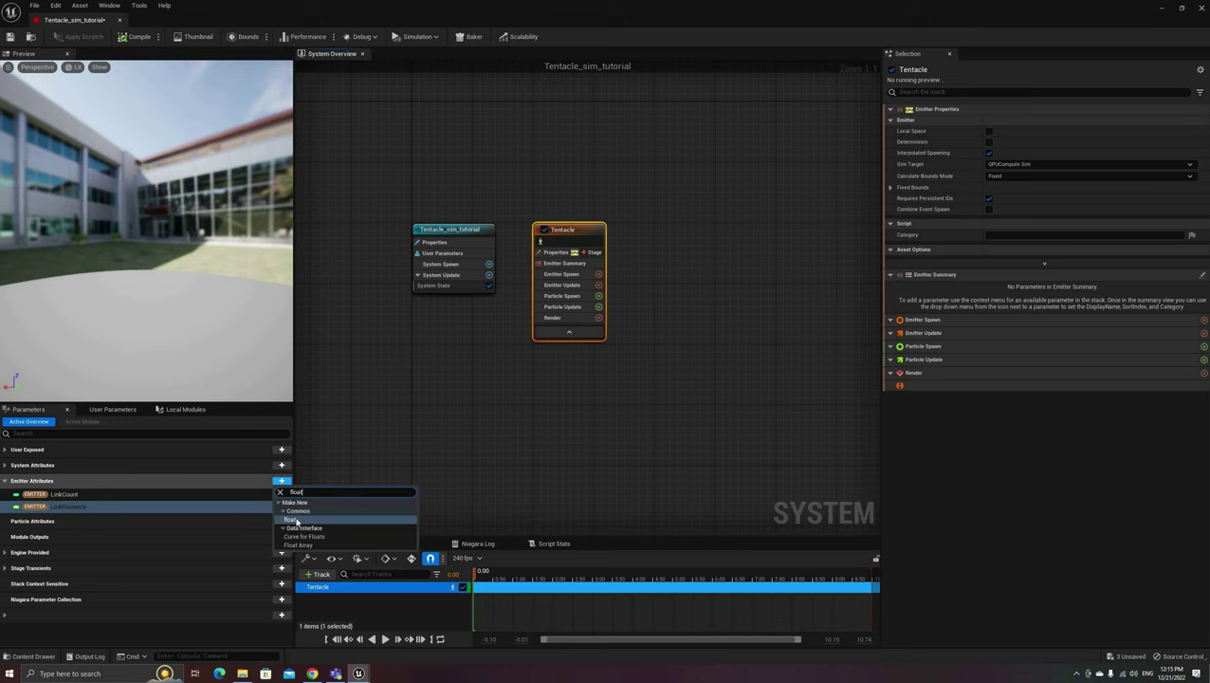
left_click(294, 520)
type("Link")
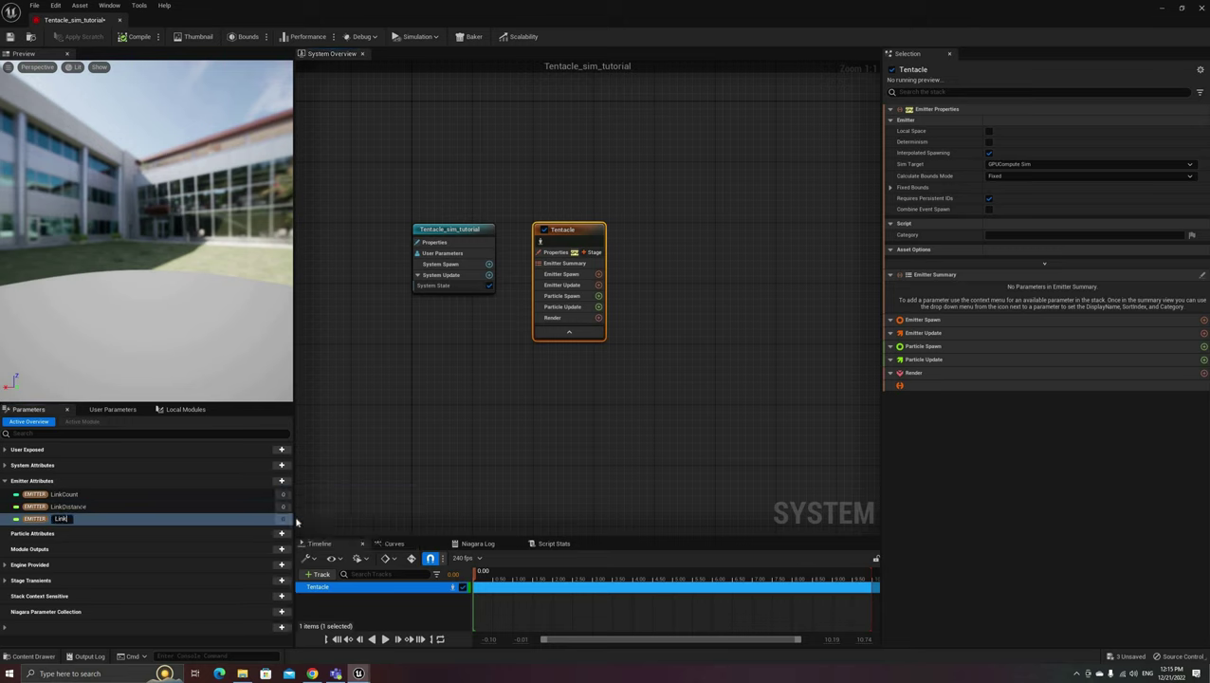
type("Weight")
key("Return")
left_click(459, 234)
left_click(567, 237)
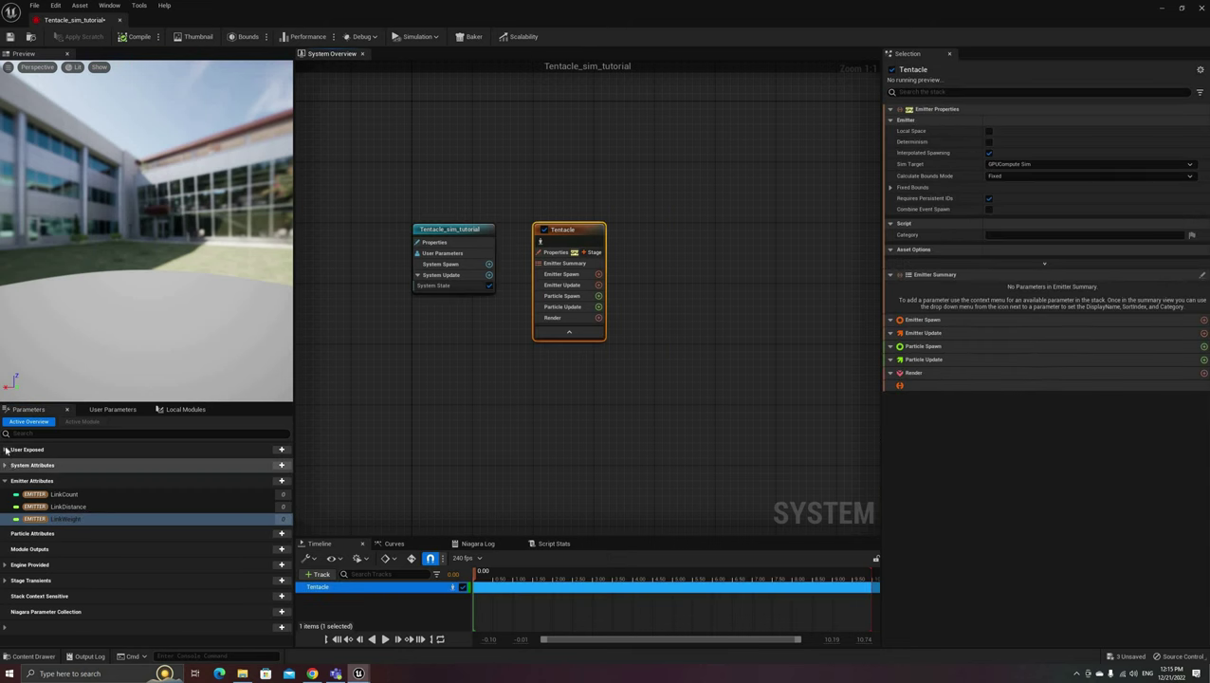
left_click(5, 450)
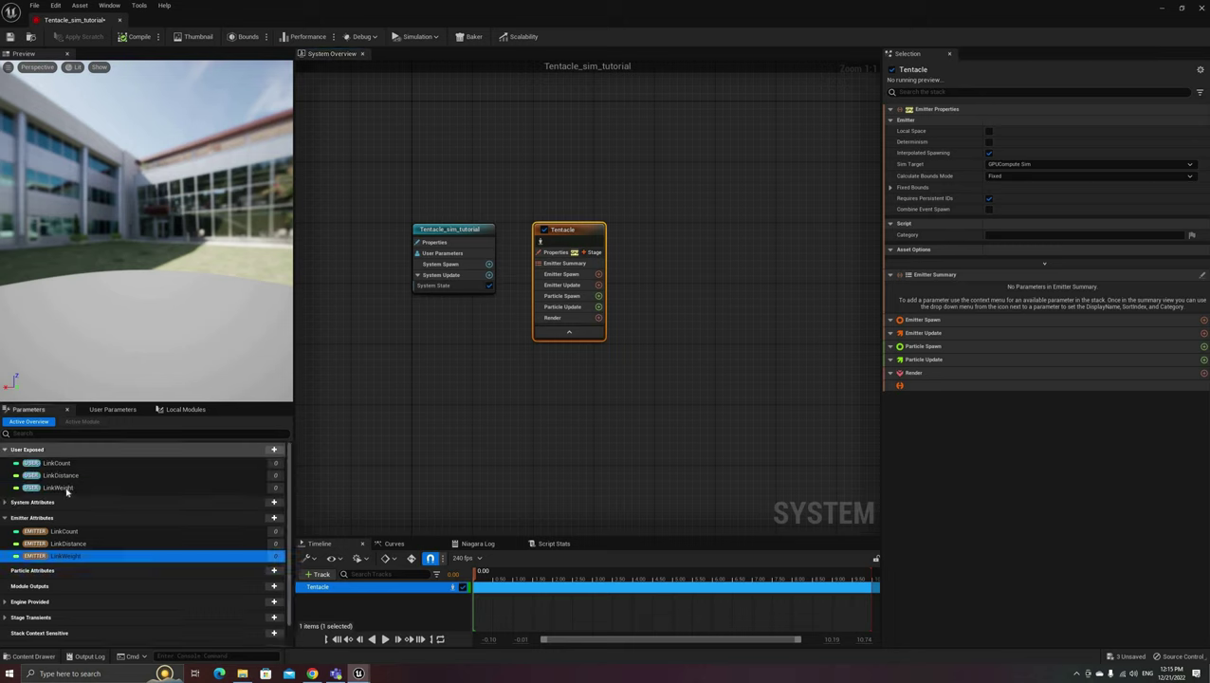
left_click(4, 450)
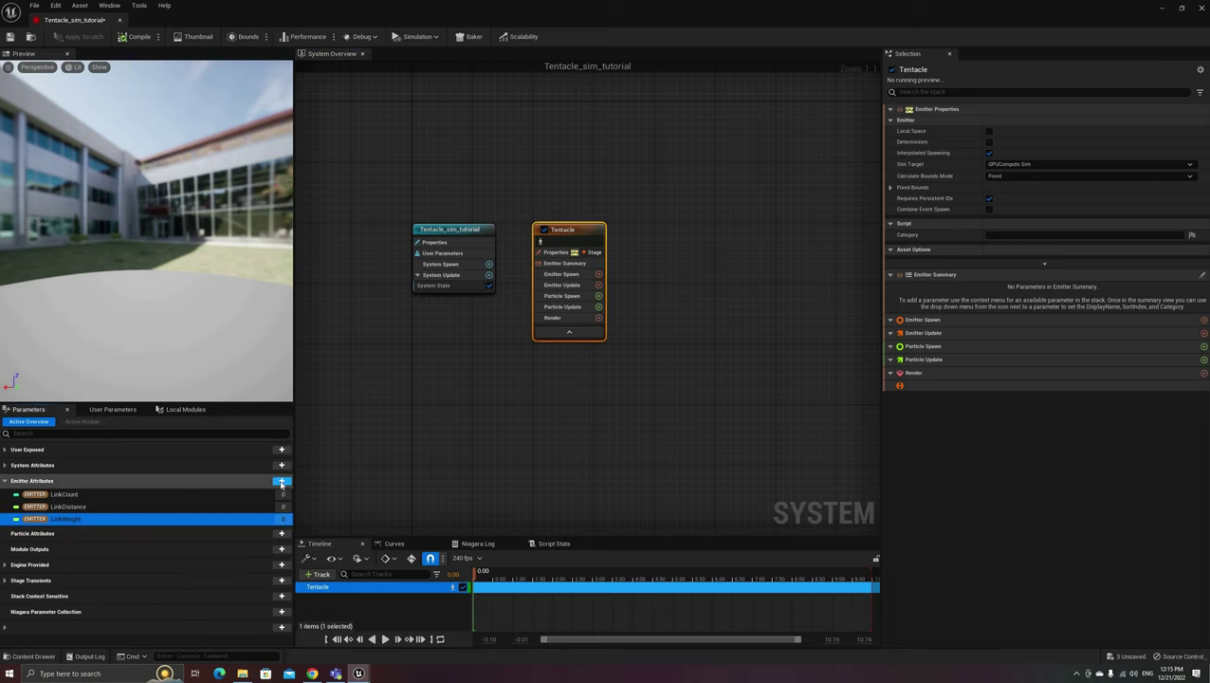
- Create a Position emitter attribute named OriginPosition for the Tentacle emitter
left_click(281, 482)
type("posi")
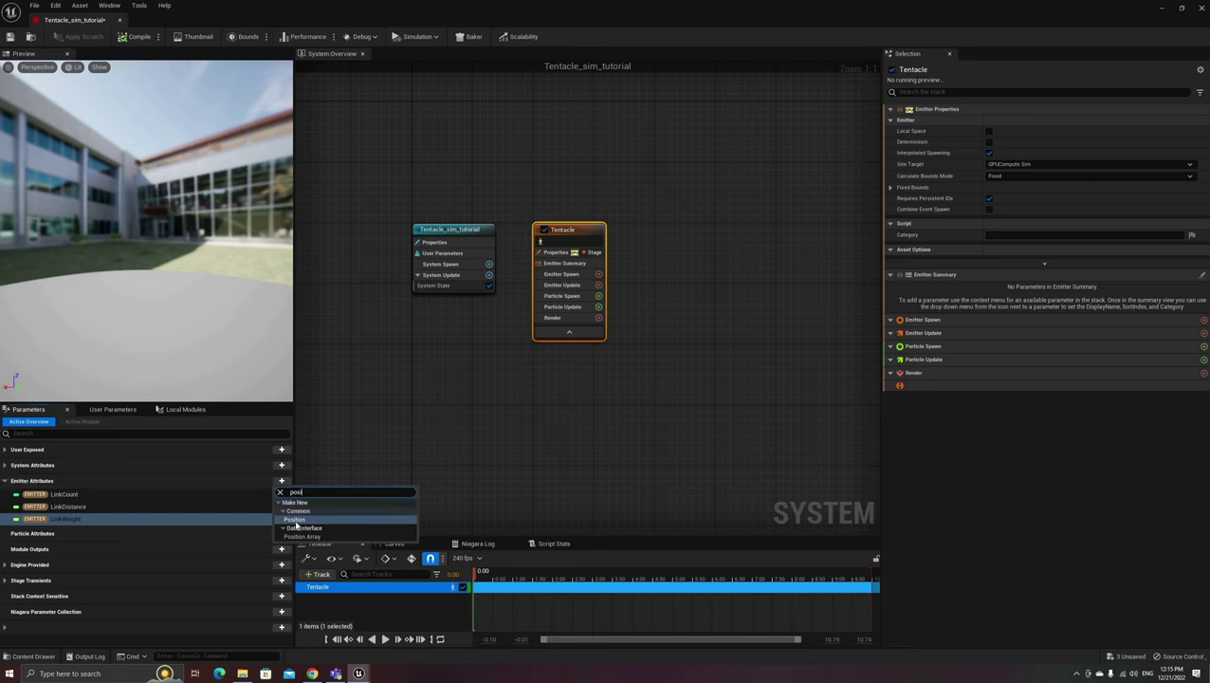
left_click(300, 520)
type("OriginPosition")
key("Return")
- Create an emitter attribute of type Particle Attribute Reader, keeping its default name
left_click(274, 481)
type("partic")
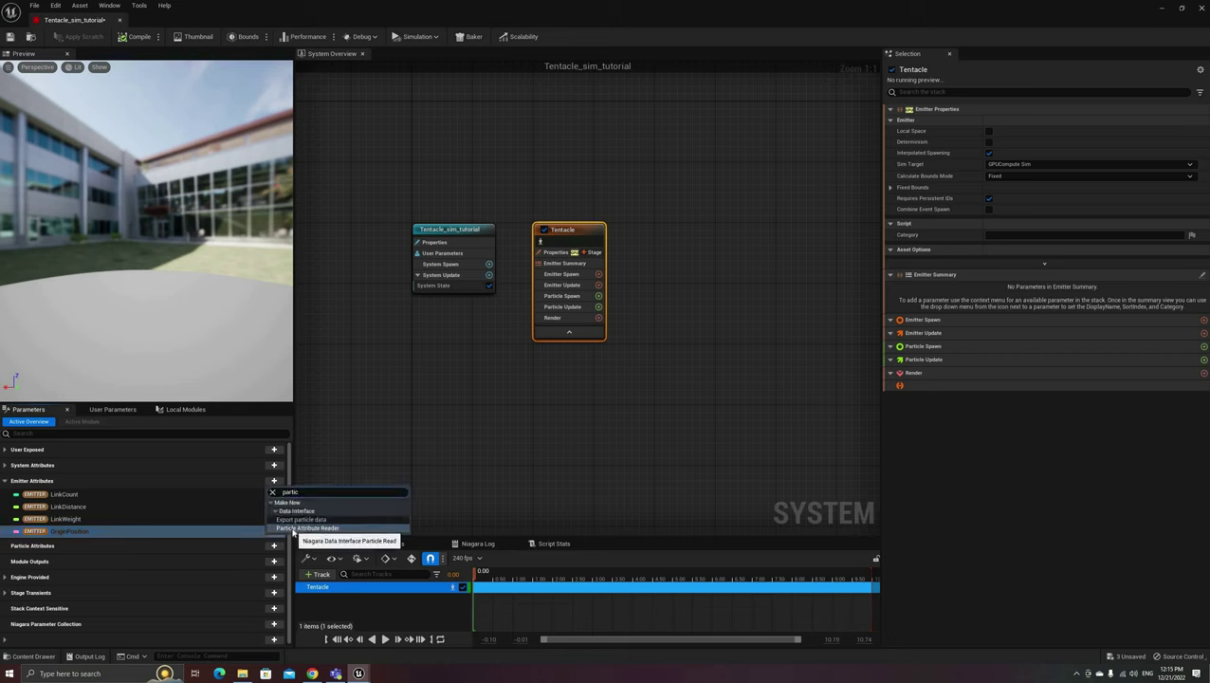
left_click(301, 545)
type("Particle attribute Reader")
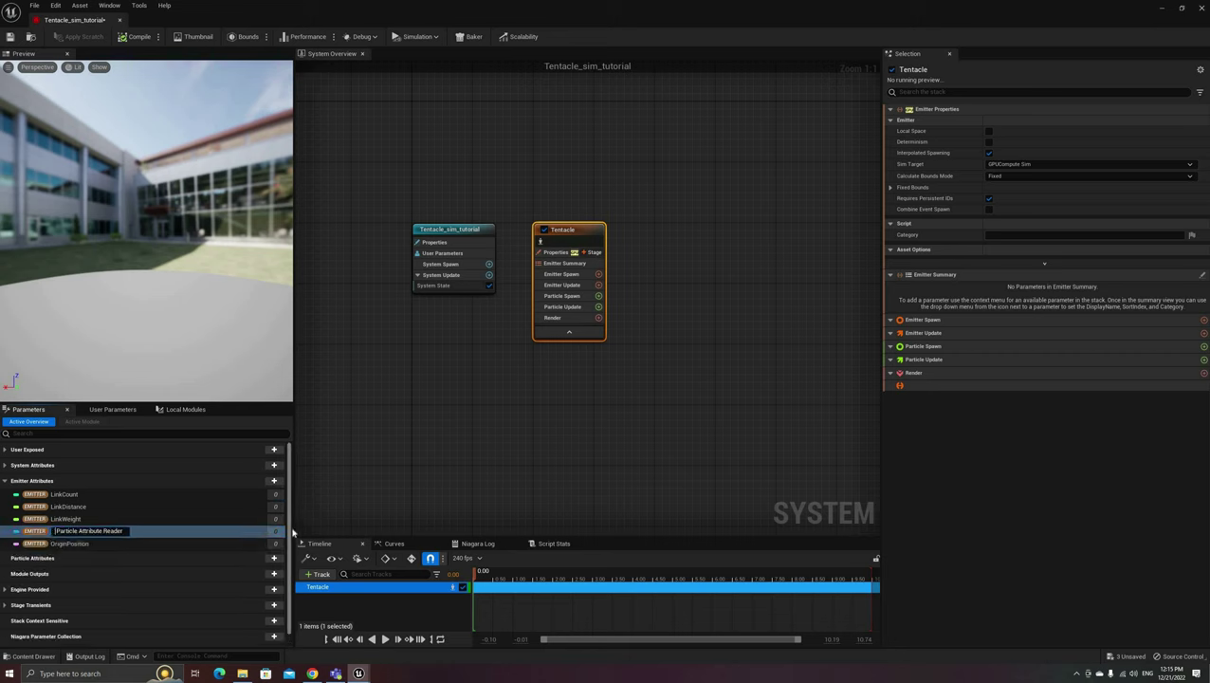
key("Return")
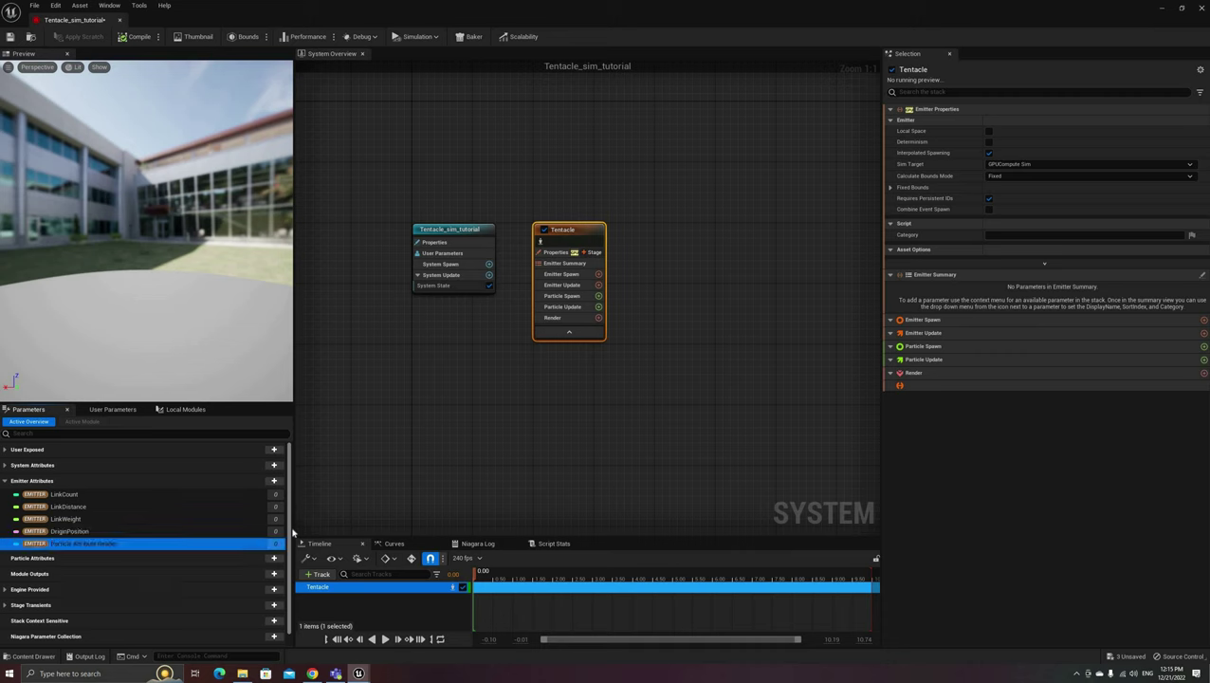
- Add an Emitter State module to the Tentacle emitter's Emitter Update group
left_click(606, 286)
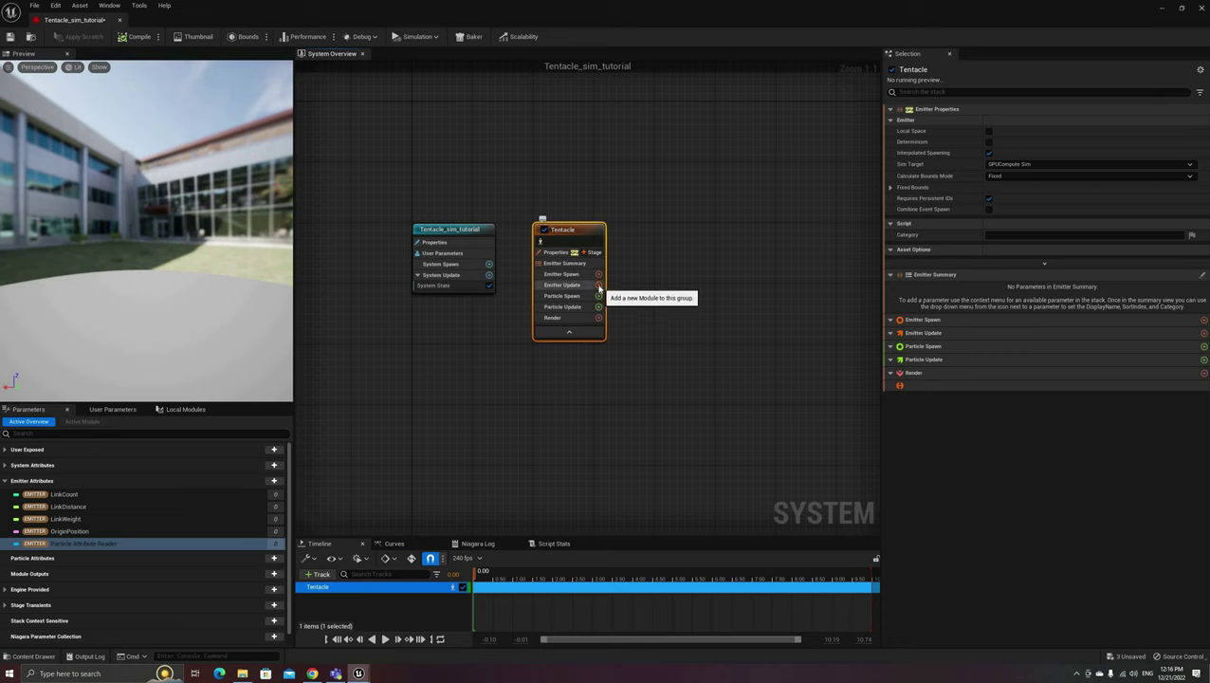
left_click(598, 286)
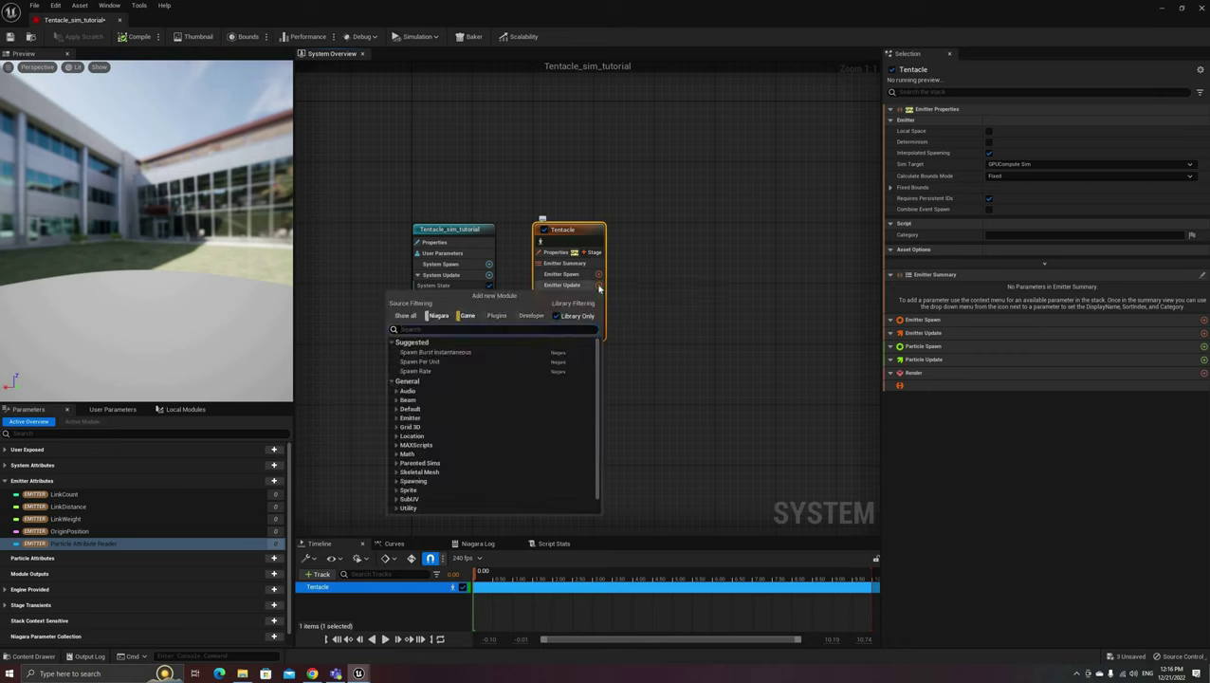
type("state")
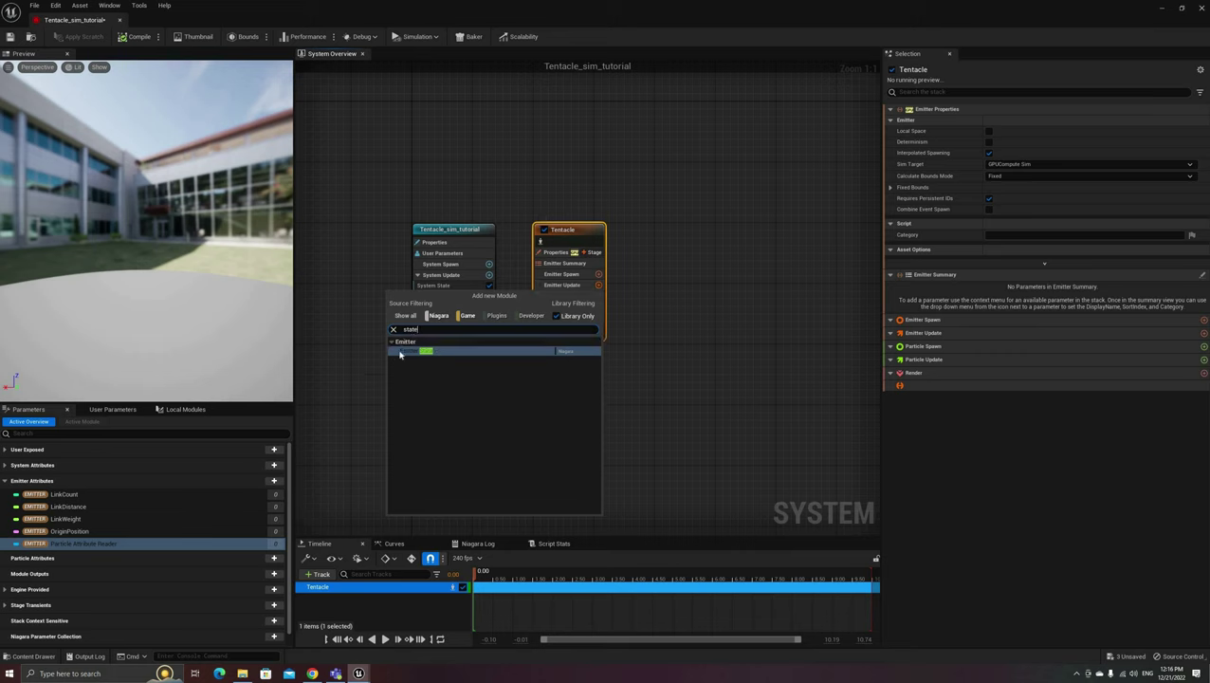
left_click(408, 353)
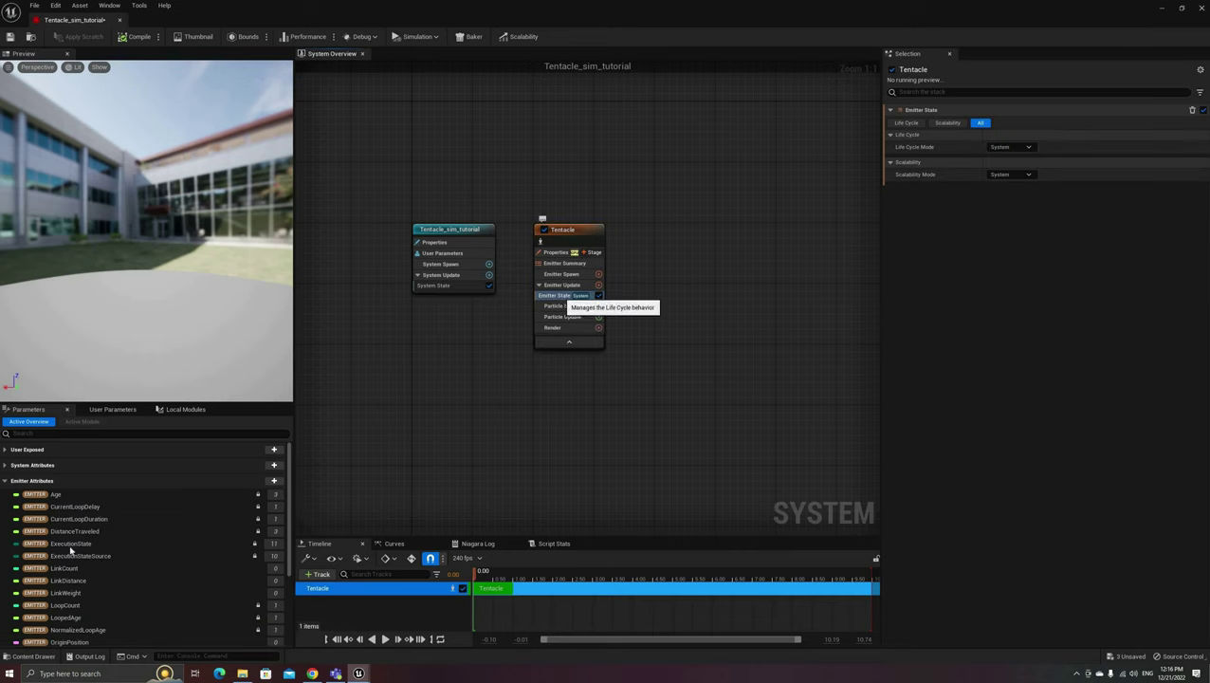
- Set Emitter State to Life Cycle Mode Self, Loop Behavior Once and Loop Duration Mode Infinite, and save the system
left_click(1013, 148)
left_click(1003, 169)
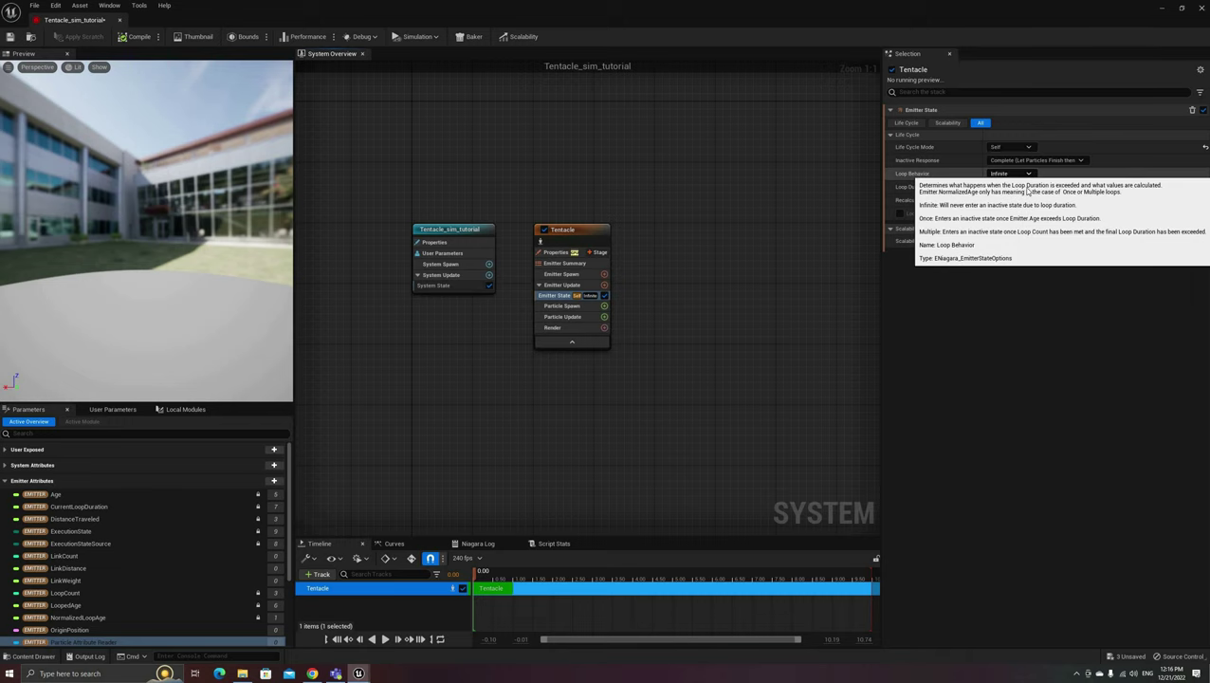
left_click(1011, 174)
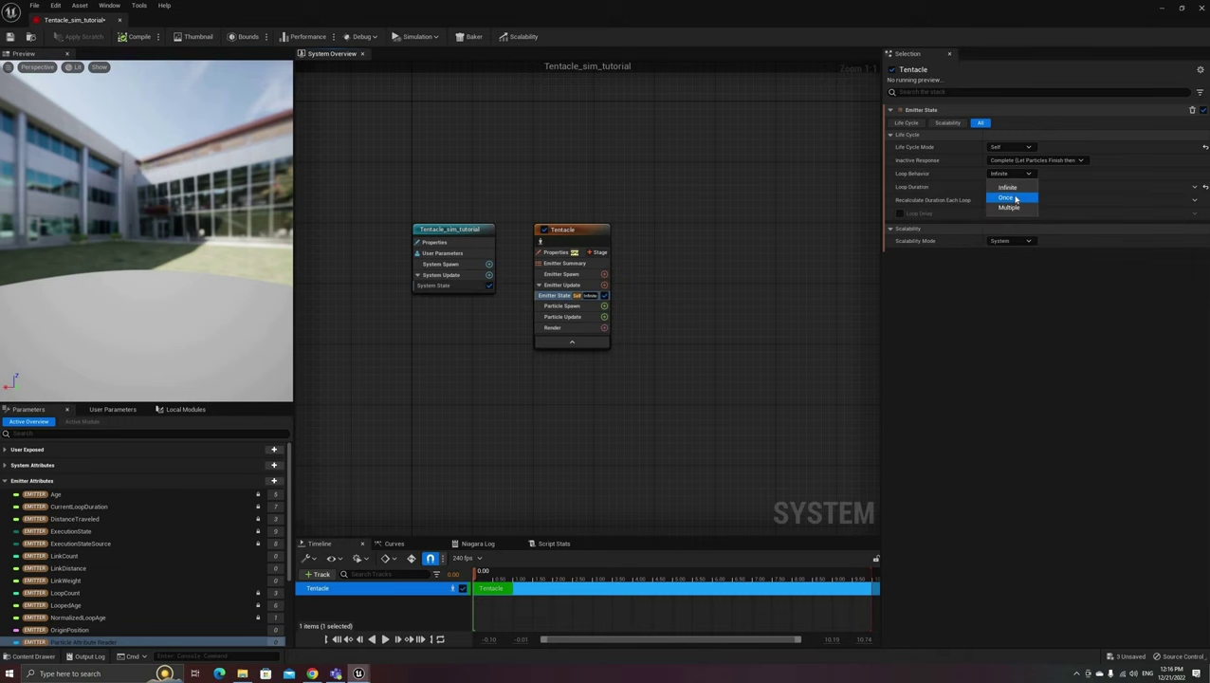
left_click(1007, 198)
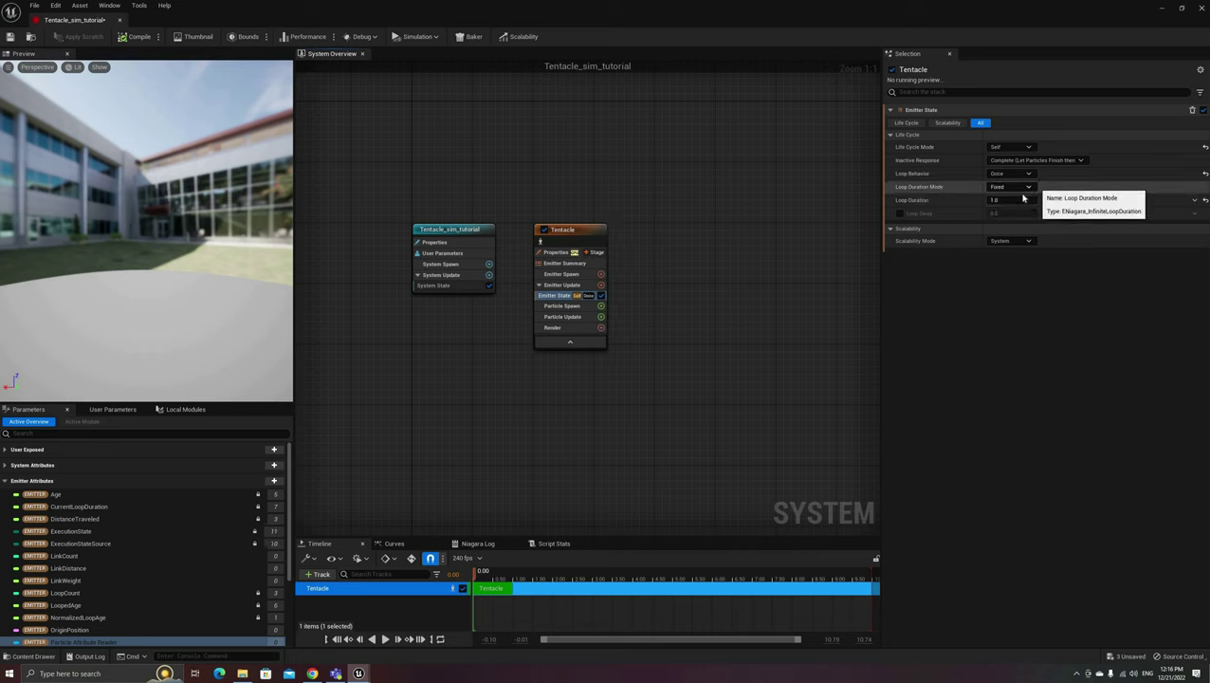
left_click(1022, 188)
left_click(1010, 210)
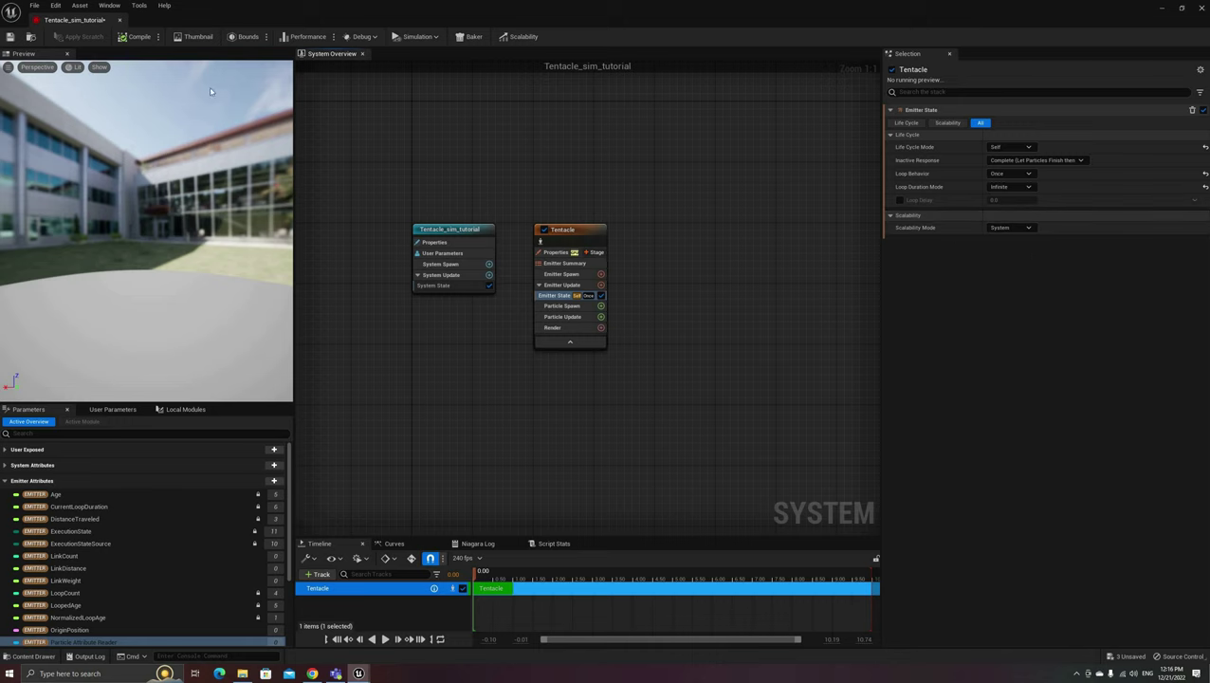
left_click(11, 36)
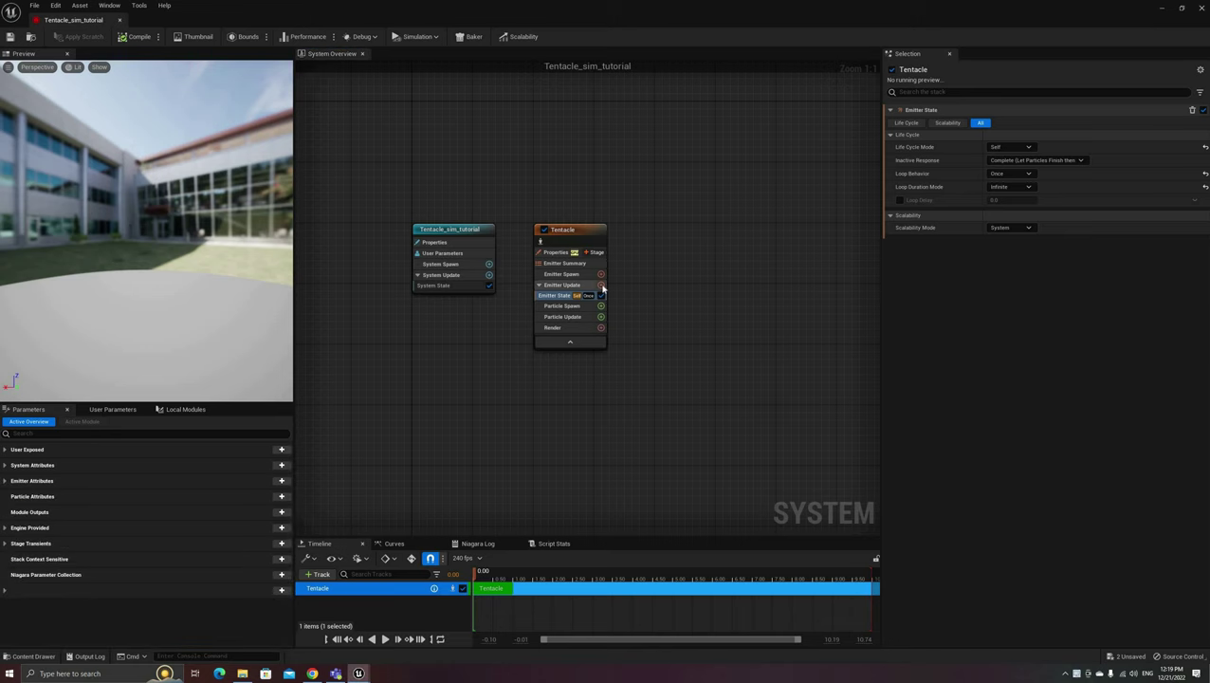
- Add a new scratch pad module to the Tentacle emitter's Emitter Update group
left_click(601, 285)
type("scr")
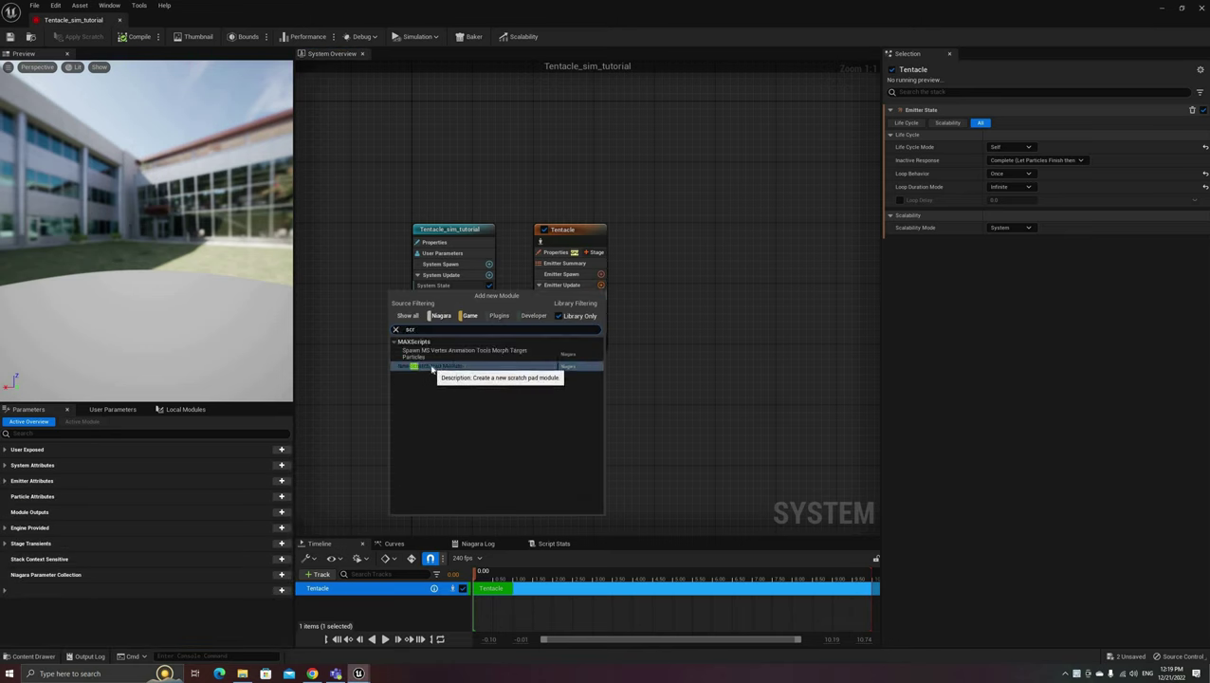
left_click(431, 367)
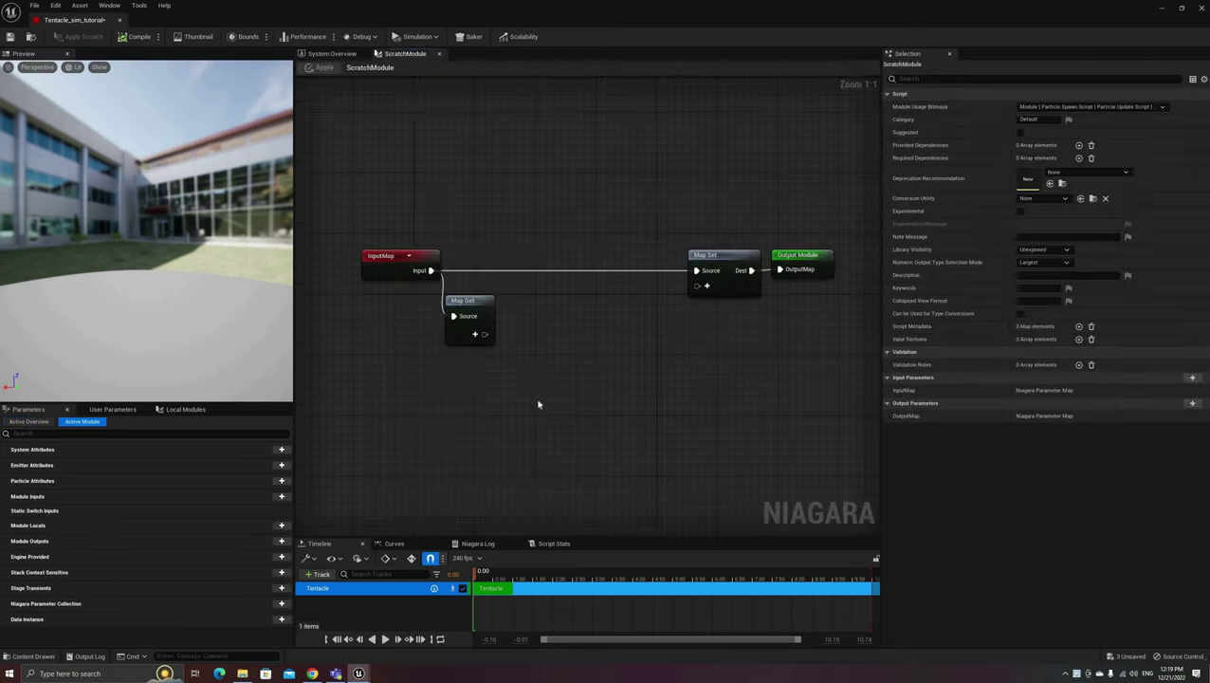
- Rename the new scratch module to T_setup in the local modules list
left_click(183, 410)
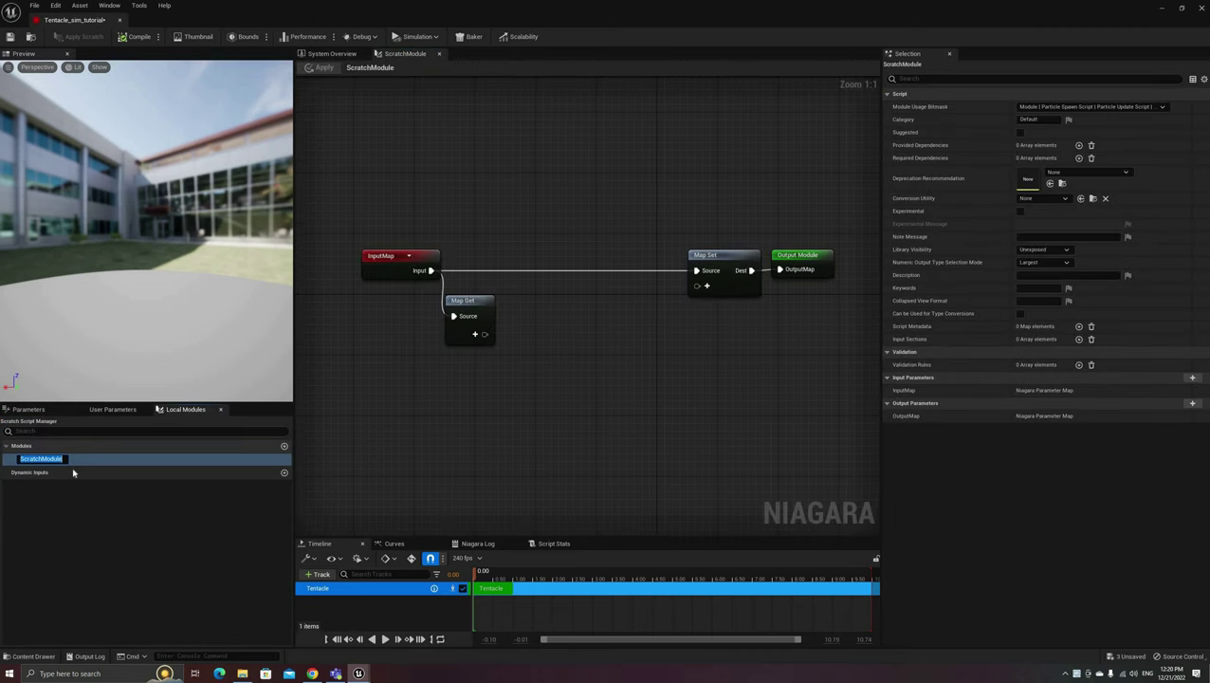
type("Emi")
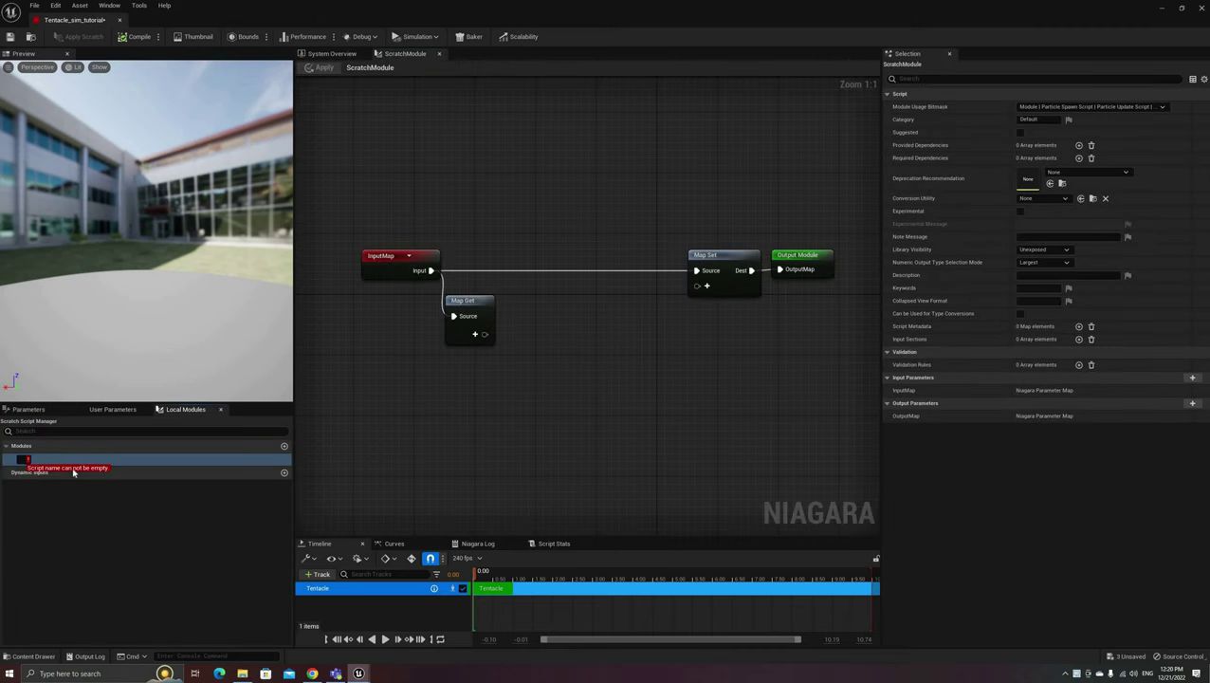
type("T_setup")
key("Return")
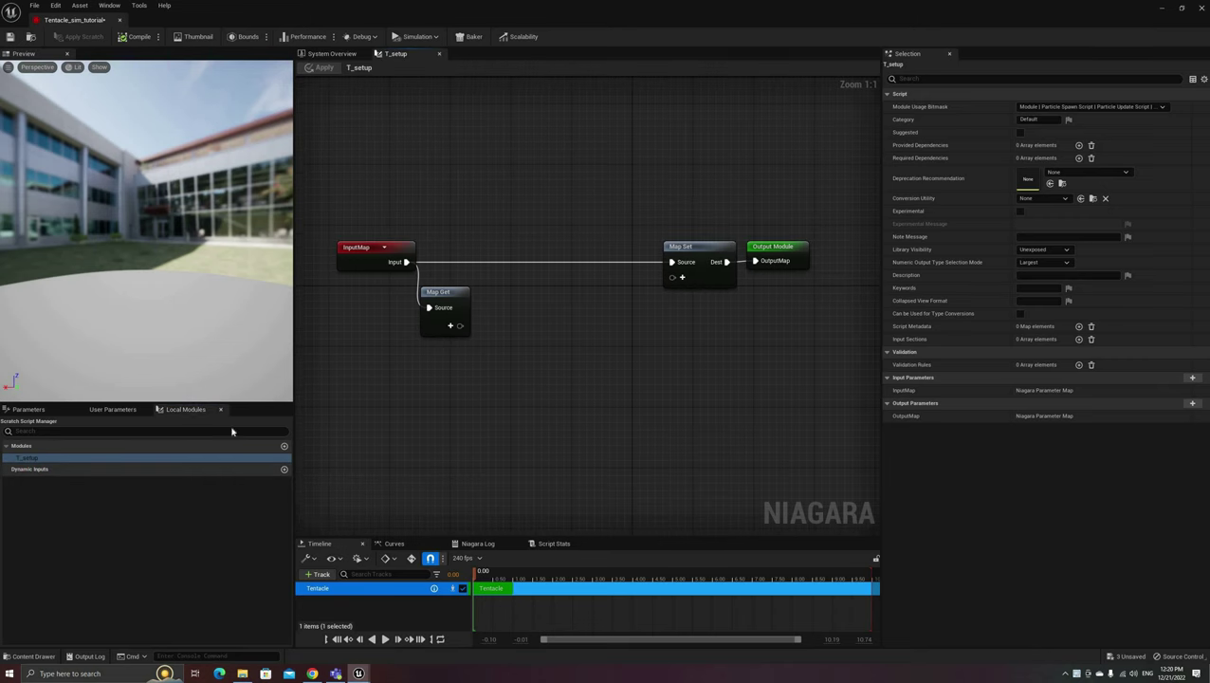
- Check the user parameters and add an int32 input named LinkCount to T_setup's Map Get node
left_click(29, 408)
left_click(113, 408)
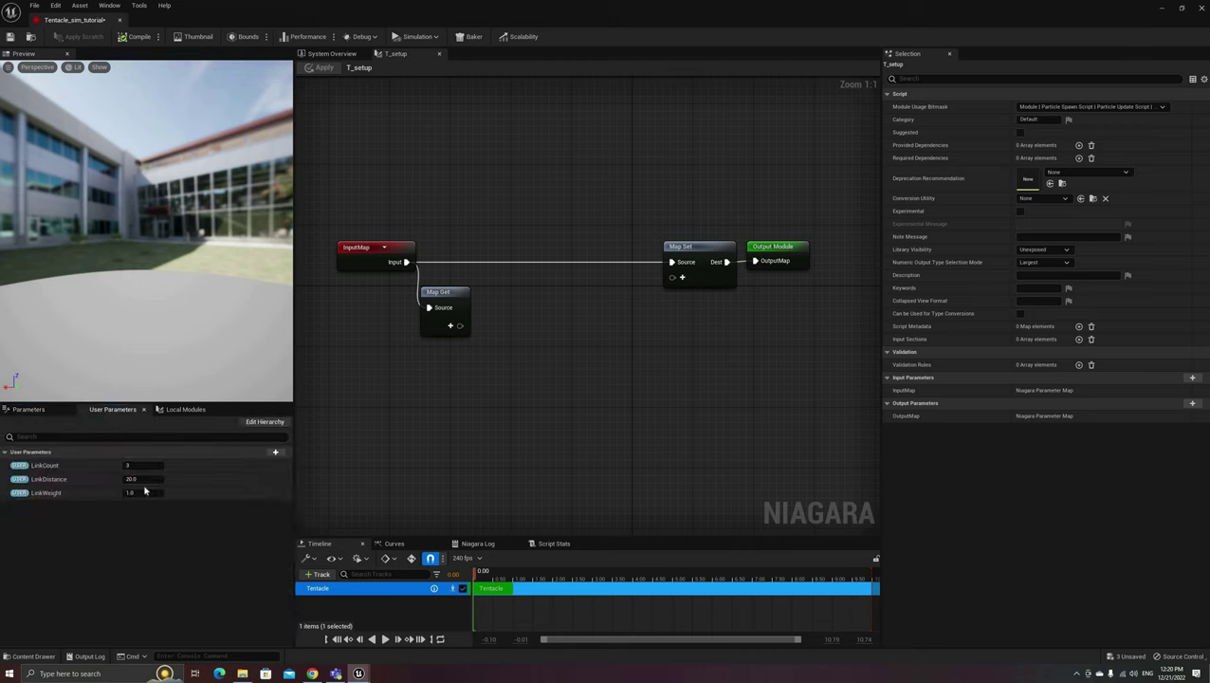
left_click(441, 297)
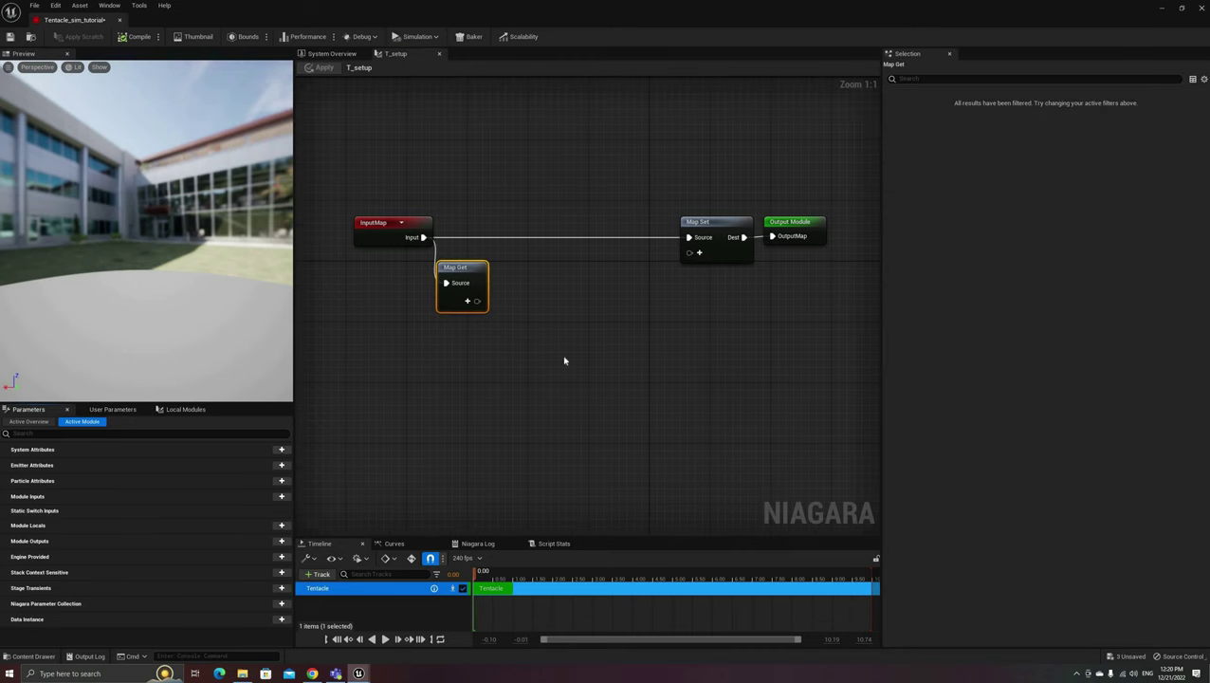
left_click(467, 301)
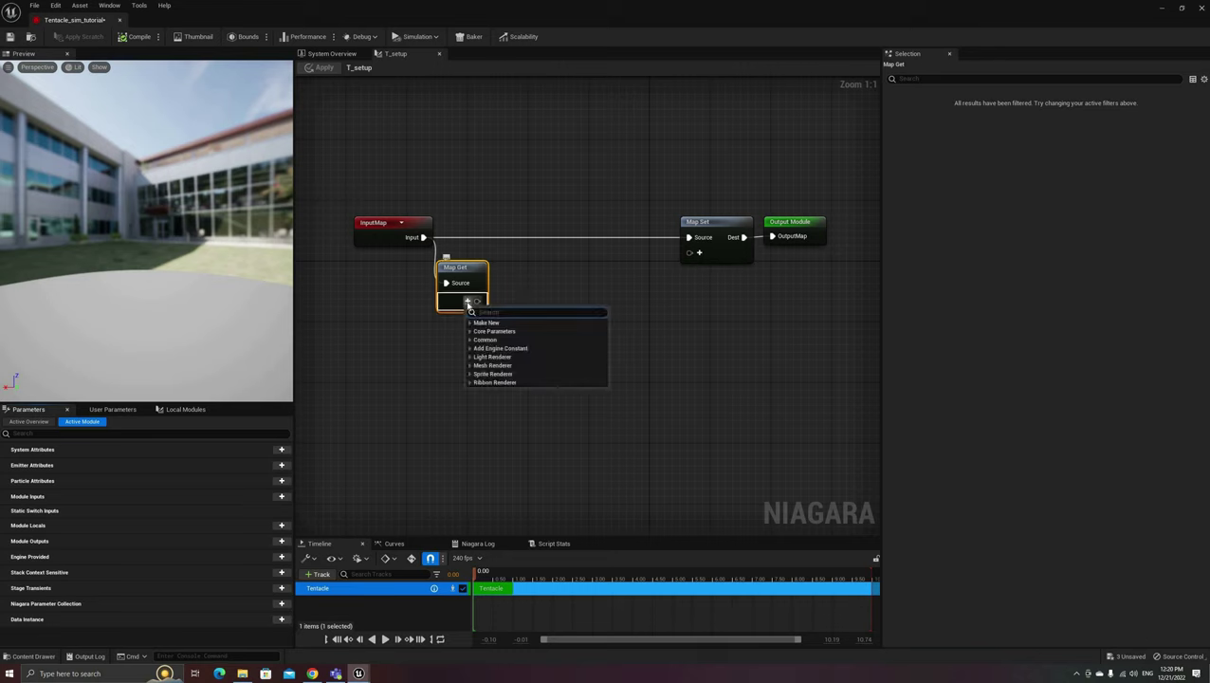
type("i")
key("BackSpace")
type("int")
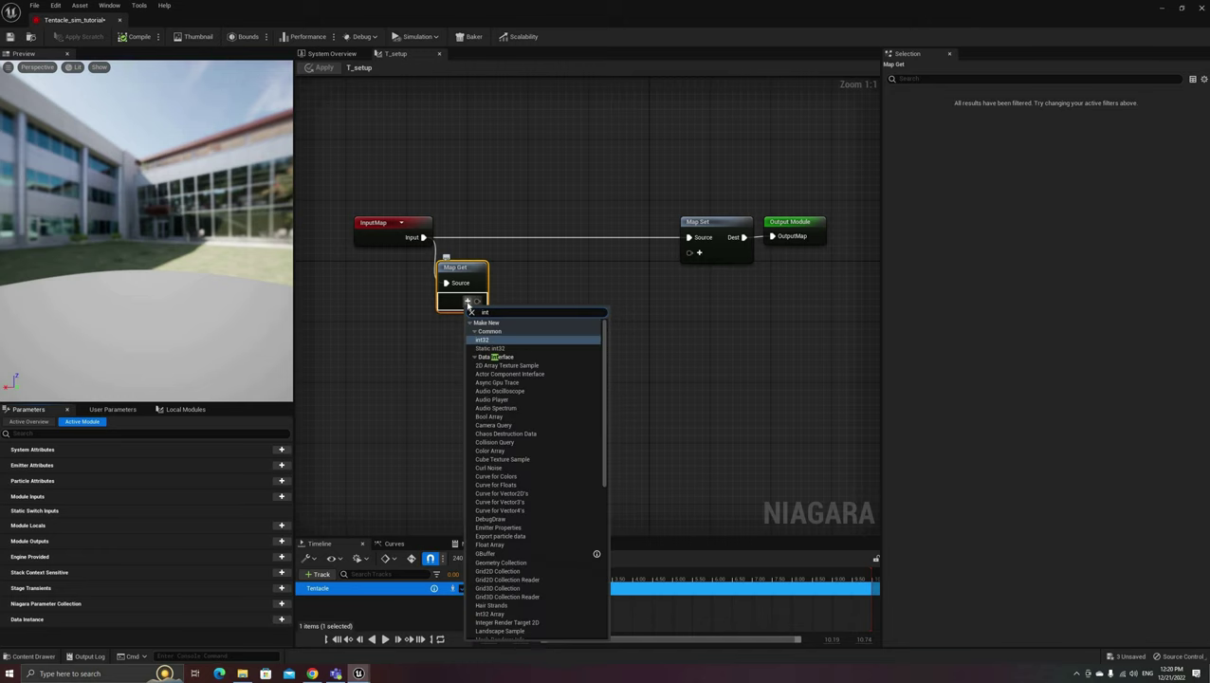
left_click(482, 340)
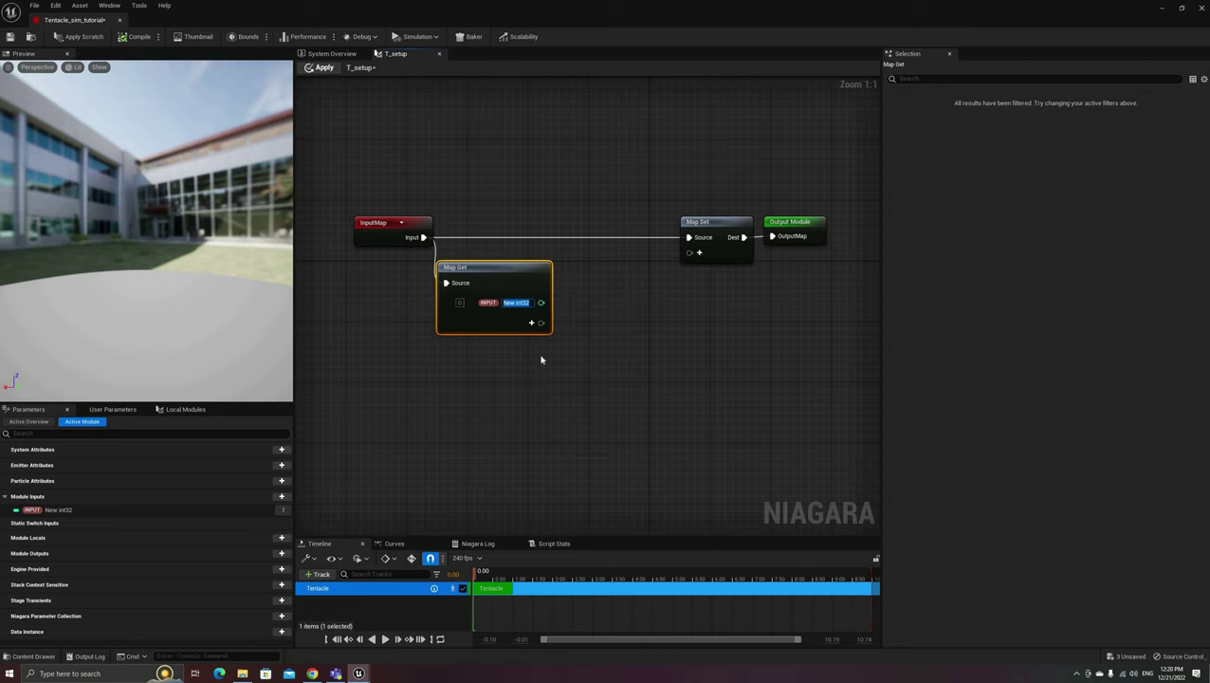
type("LinkCount")
- Add a float input named LinkDistance to the Map Get node
left_click(526, 322)
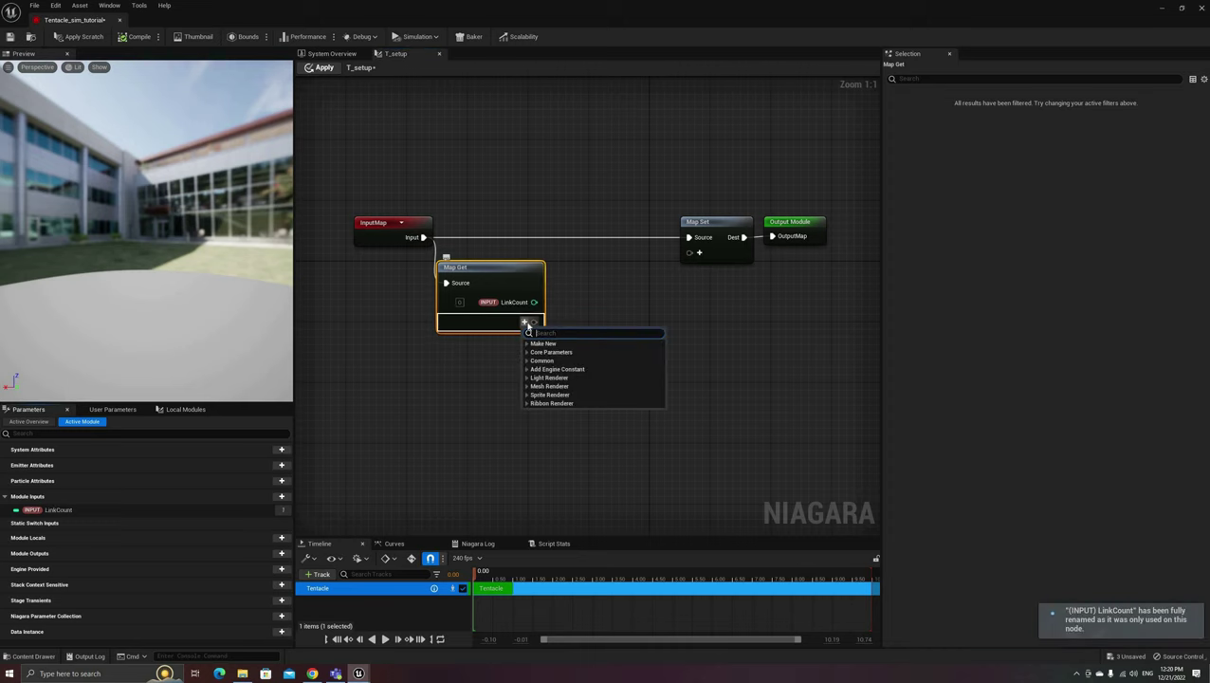
type("float")
left_click(546, 363)
type("LinkDistance")
key("Return")
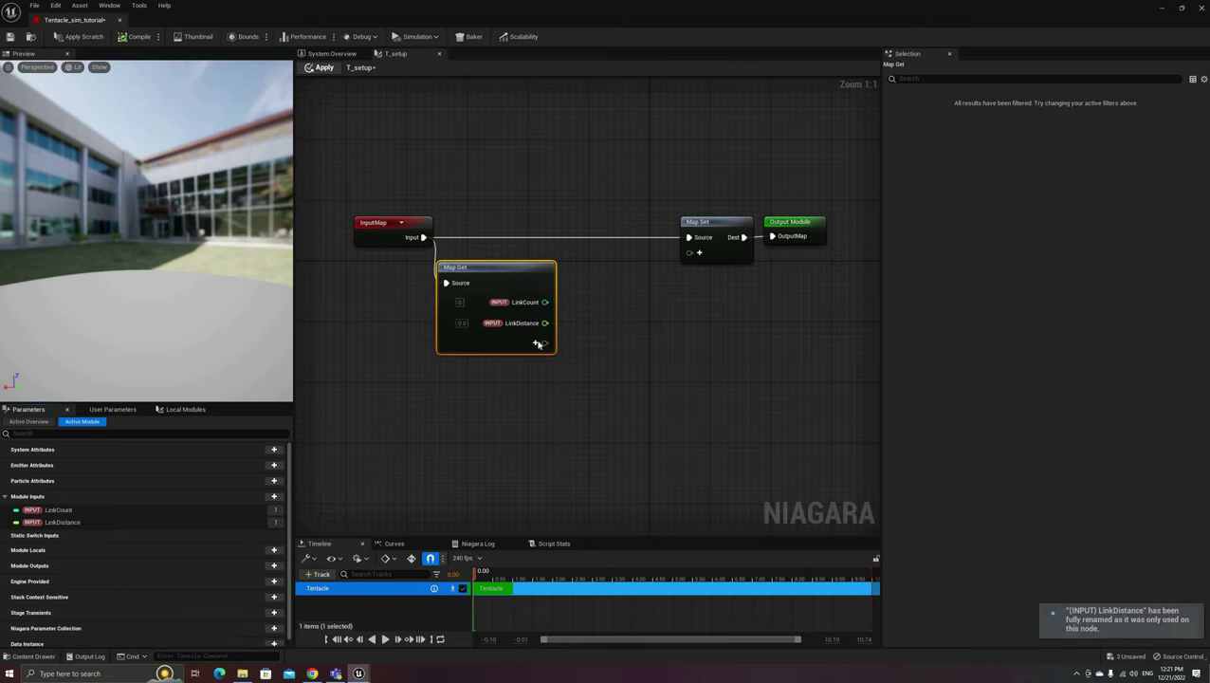
- Add a float input named LinkWeight and a Particle Attribute Reader input to the Map Get node
left_click(538, 344)
left_click(550, 380)
type("LinkWeight")
key("Return")
left_click(537, 366)
left_click(590, 72)
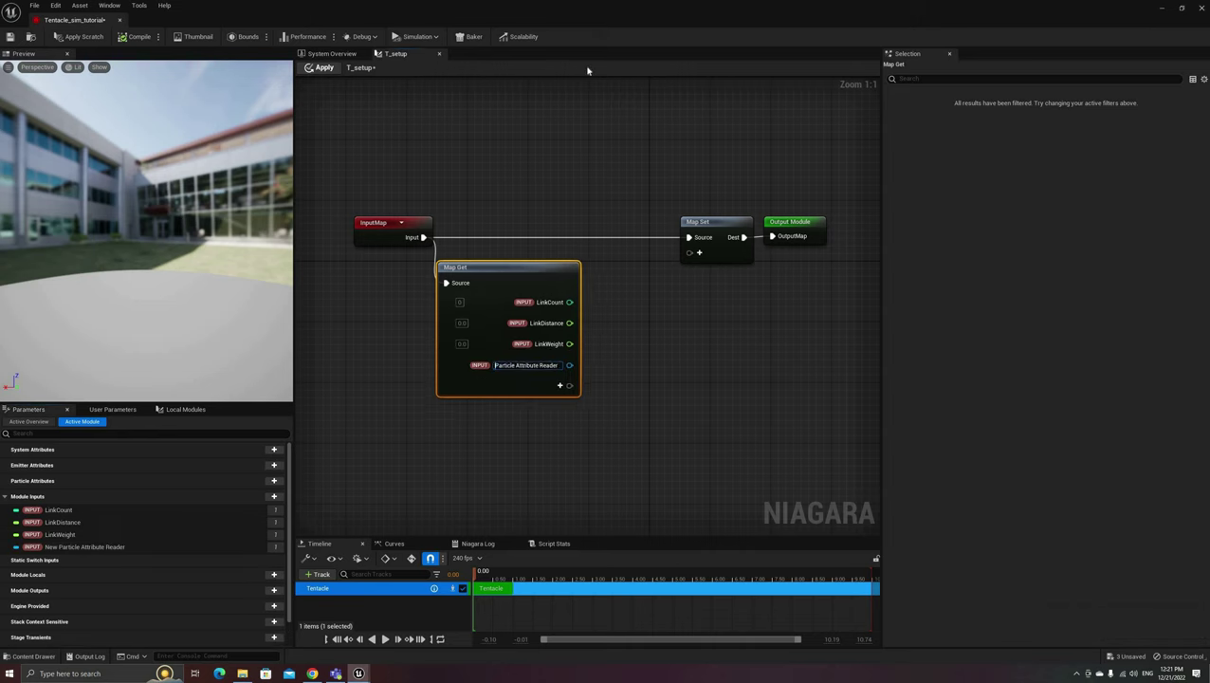
- Add a Position input named OriginPosition to the Map Get node and move its pin above Particle Attribute Reader
left_click(559, 385)
left_click(567, 426)
type("OriginPosition")
key("Return")
right_click(583, 389)
left_click(759, 451)
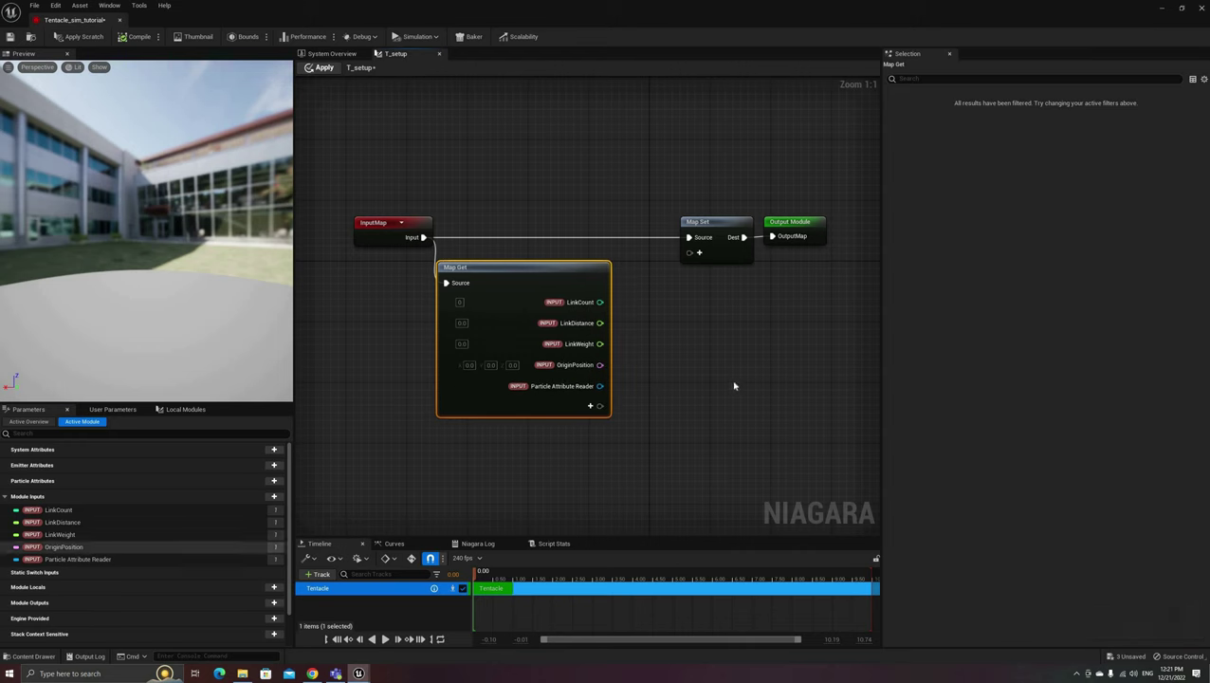
- Move the Map Set and Output Module nodes farther from Map Get to make room in the graph
right_click_drag(729, 385, 689, 390)
scroll(706, 384, "down", 1)
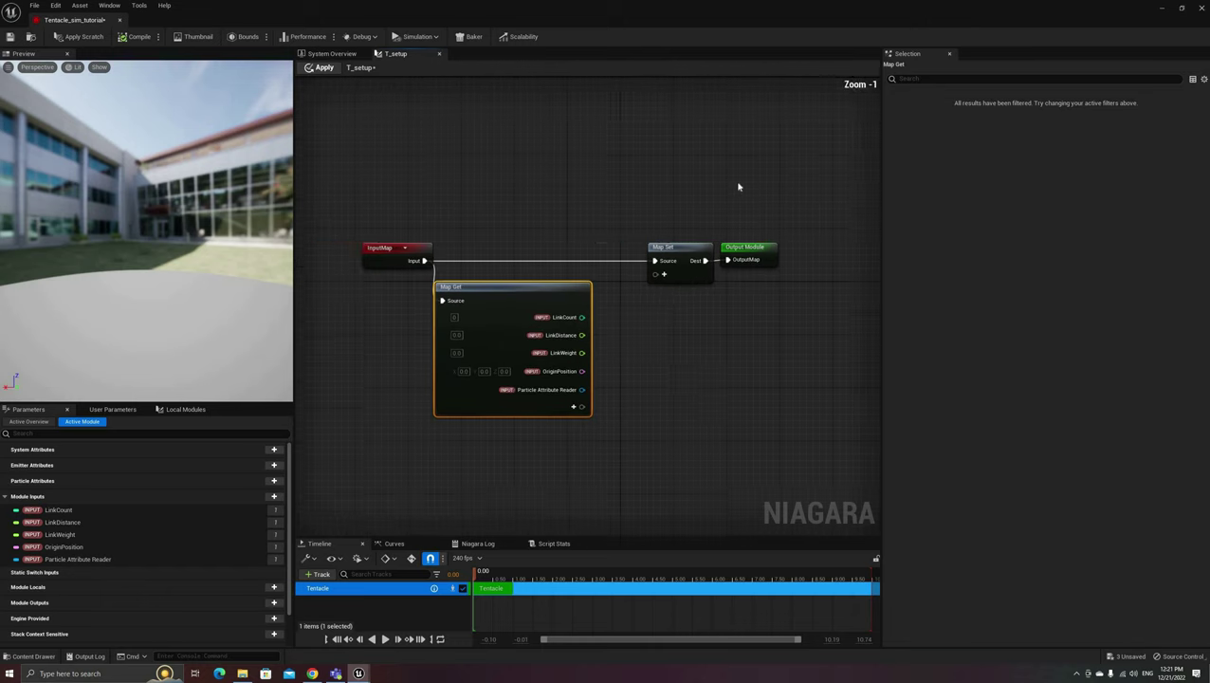
right_click_drag(687, 250, 636, 226)
left_click_drag(735, 264, 708, 216)
key("q")
left_click(710, 226)
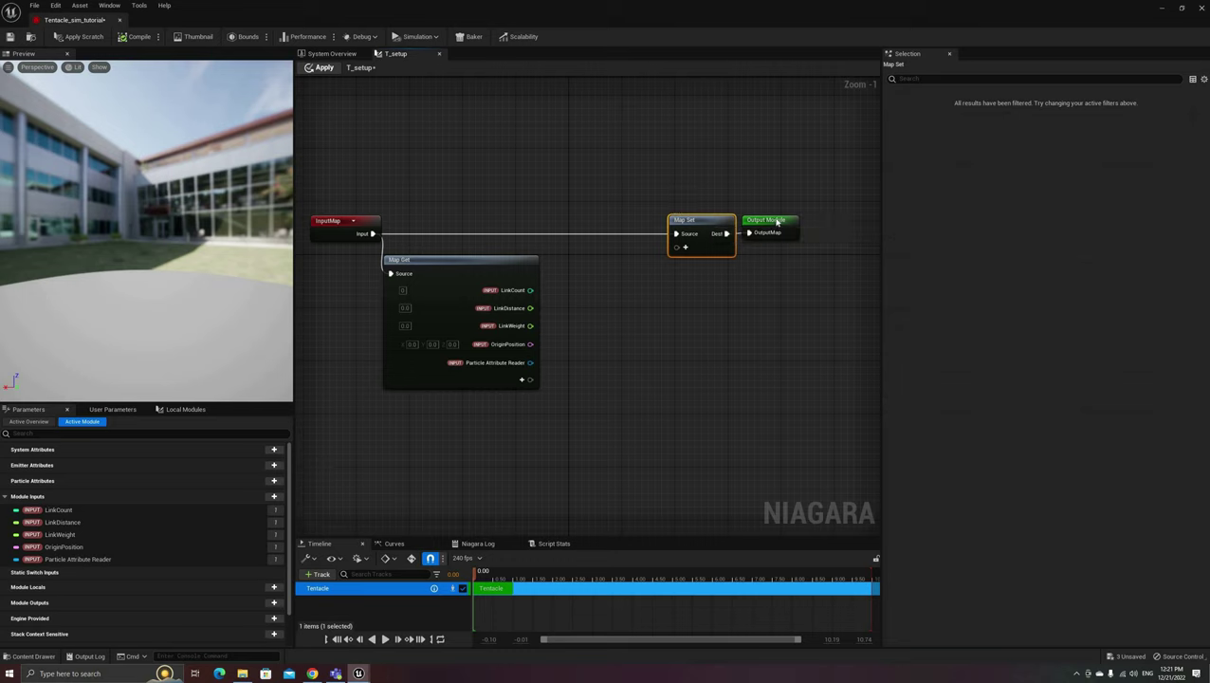
left_click_drag(786, 222, 812, 222)
- Add a float variable named LinkCount to the Map Set node
left_click(682, 249)
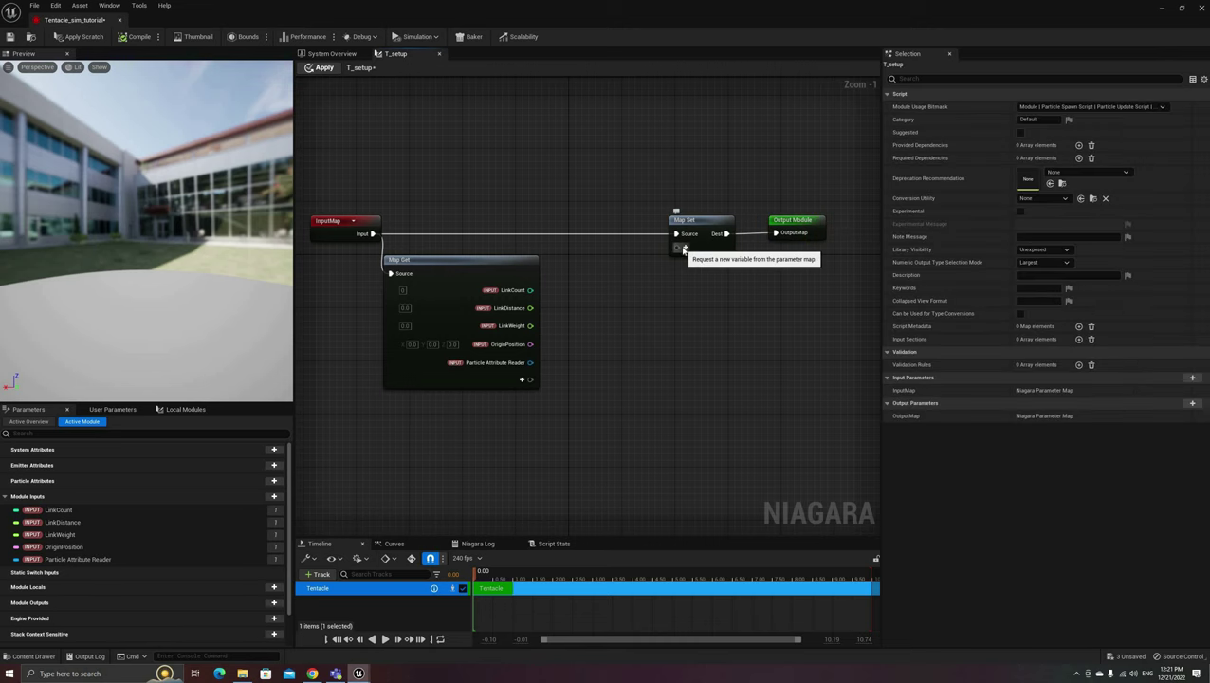
left_click(683, 249)
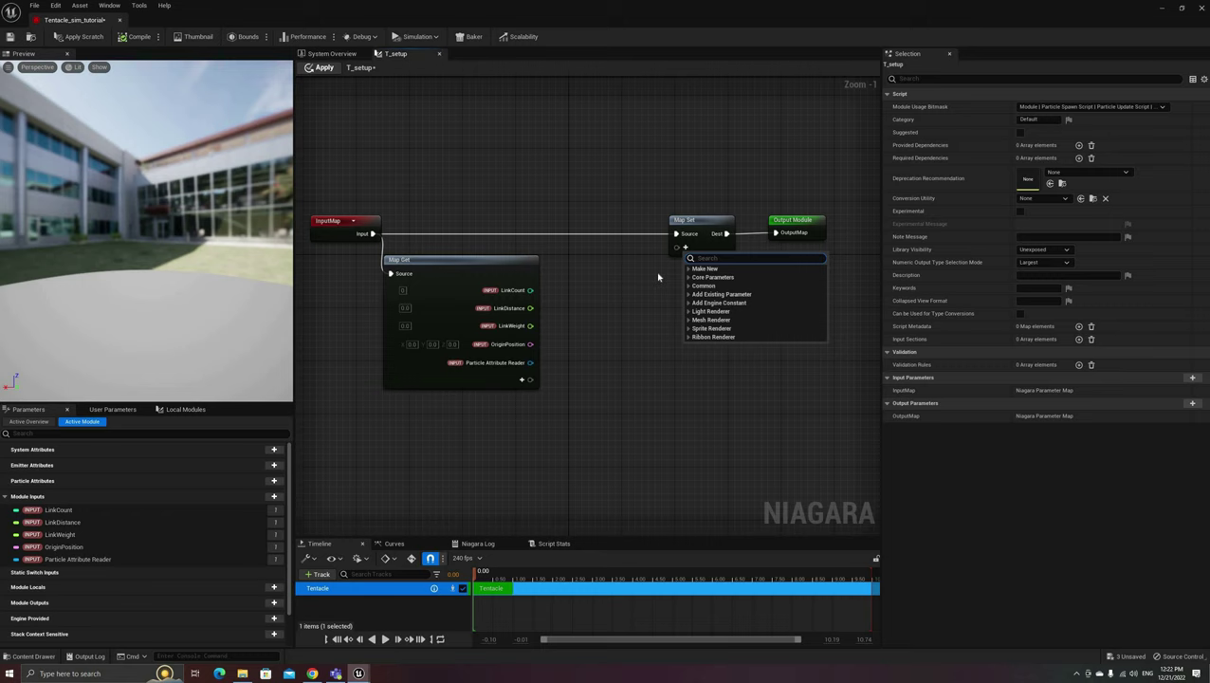
type("flo")
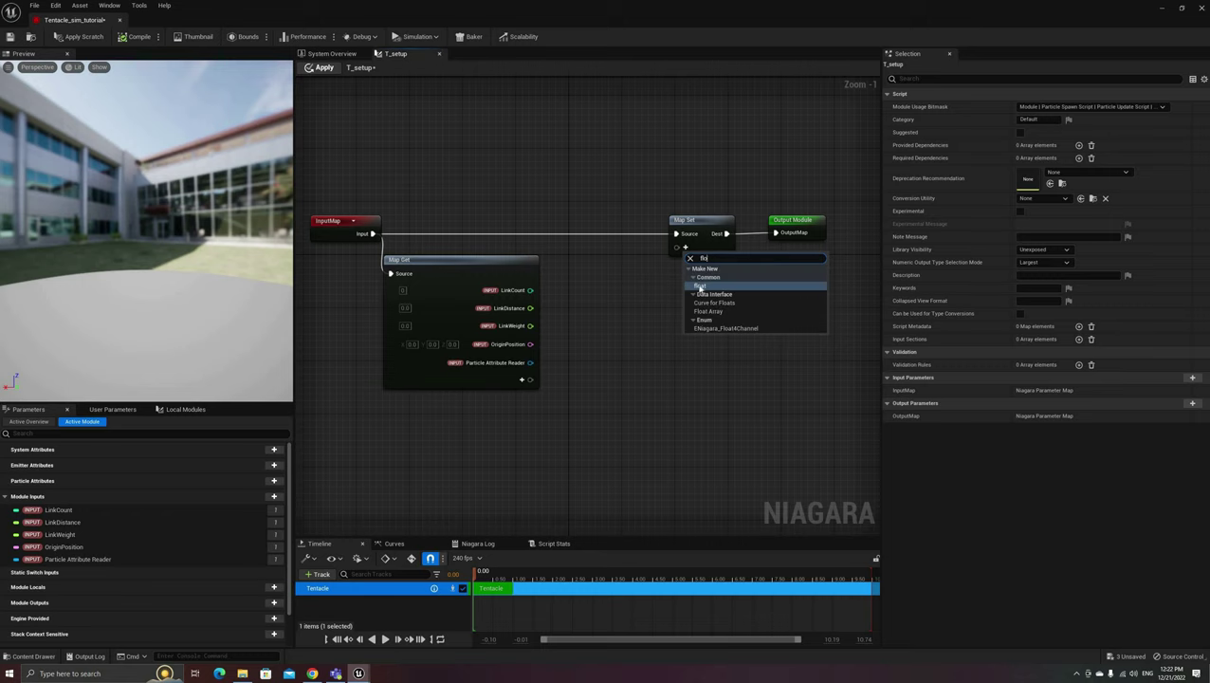
left_click(705, 288)
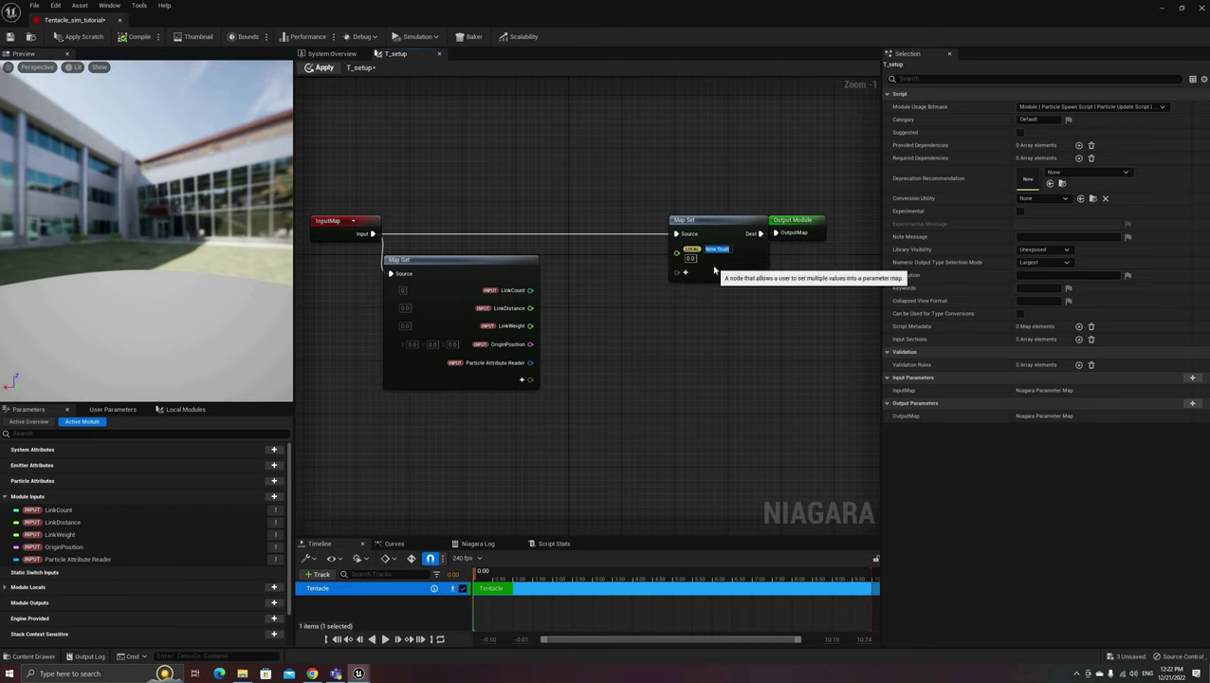
type("LinkCount")
key("Return")
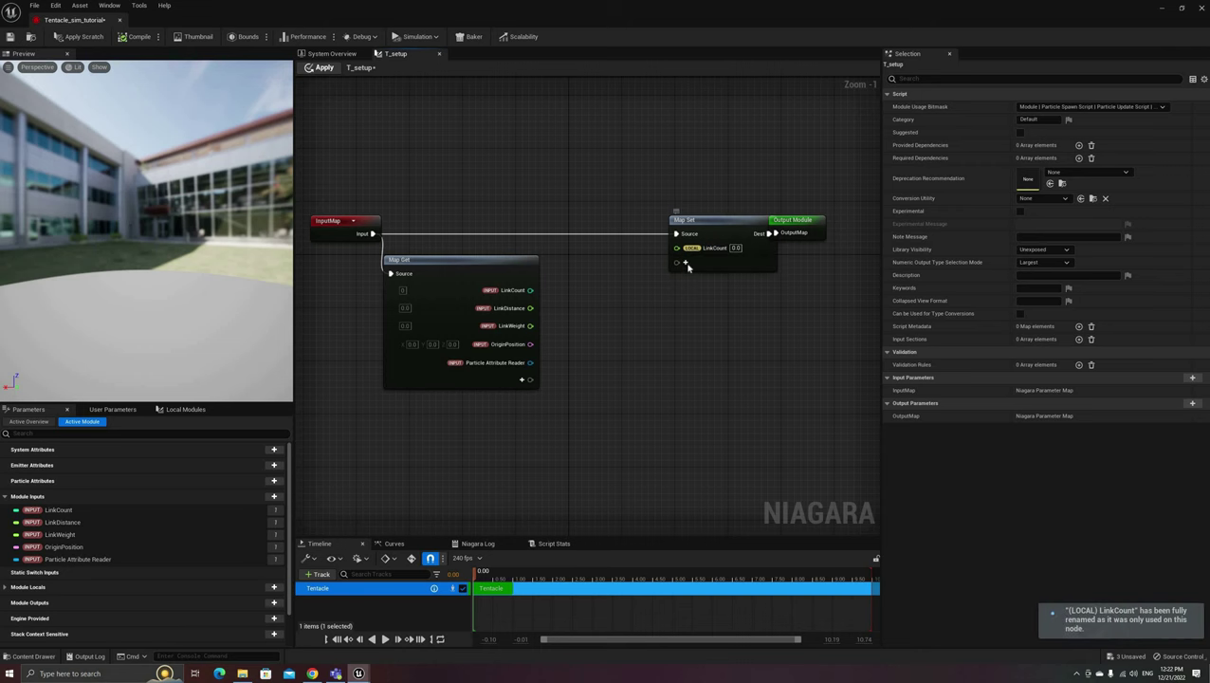
- Remove the float LinkCount pin from the Map Set node
left_click(687, 265)
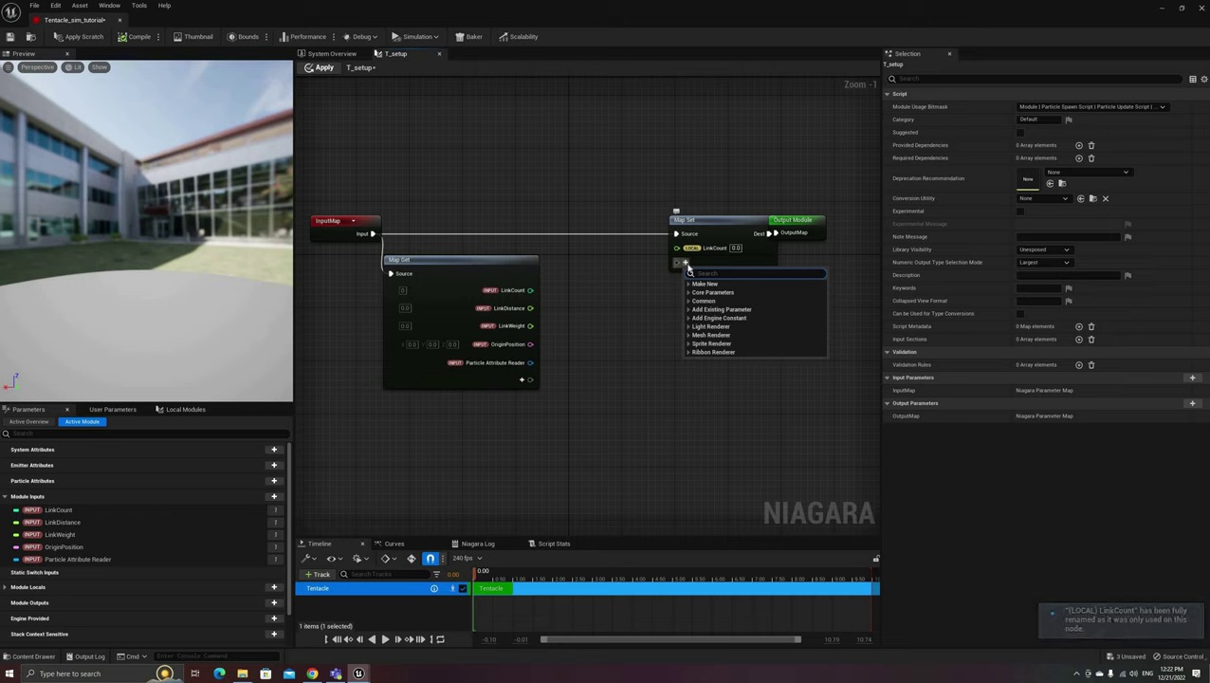
left_click(709, 249)
right_click(709, 249)
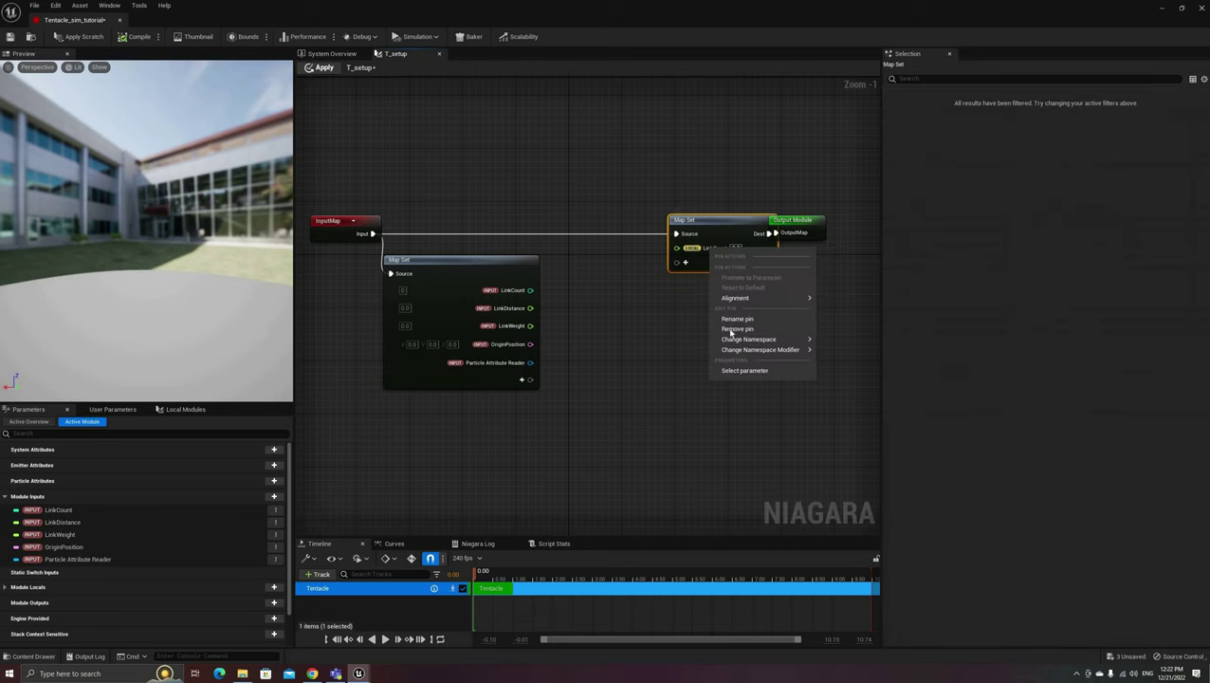
left_click(730, 329)
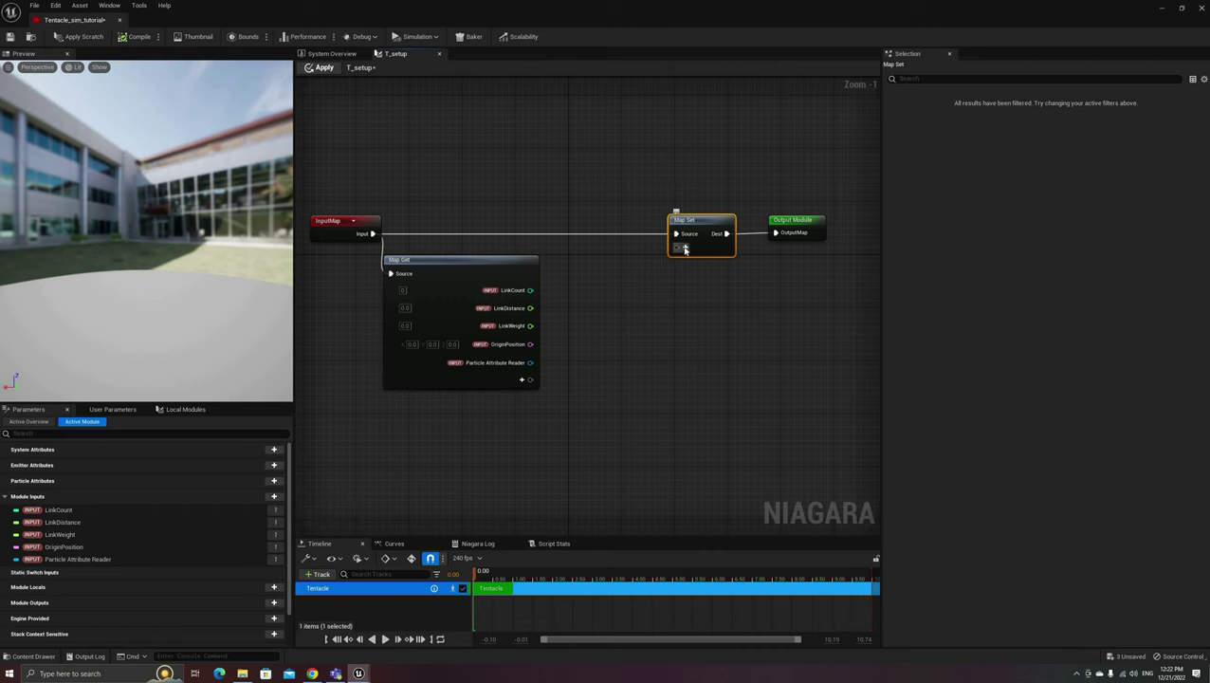
- Add an int32 variable named LinkCount to the Map Set node connected to Output Module
left_click(686, 249)
left_click(691, 269)
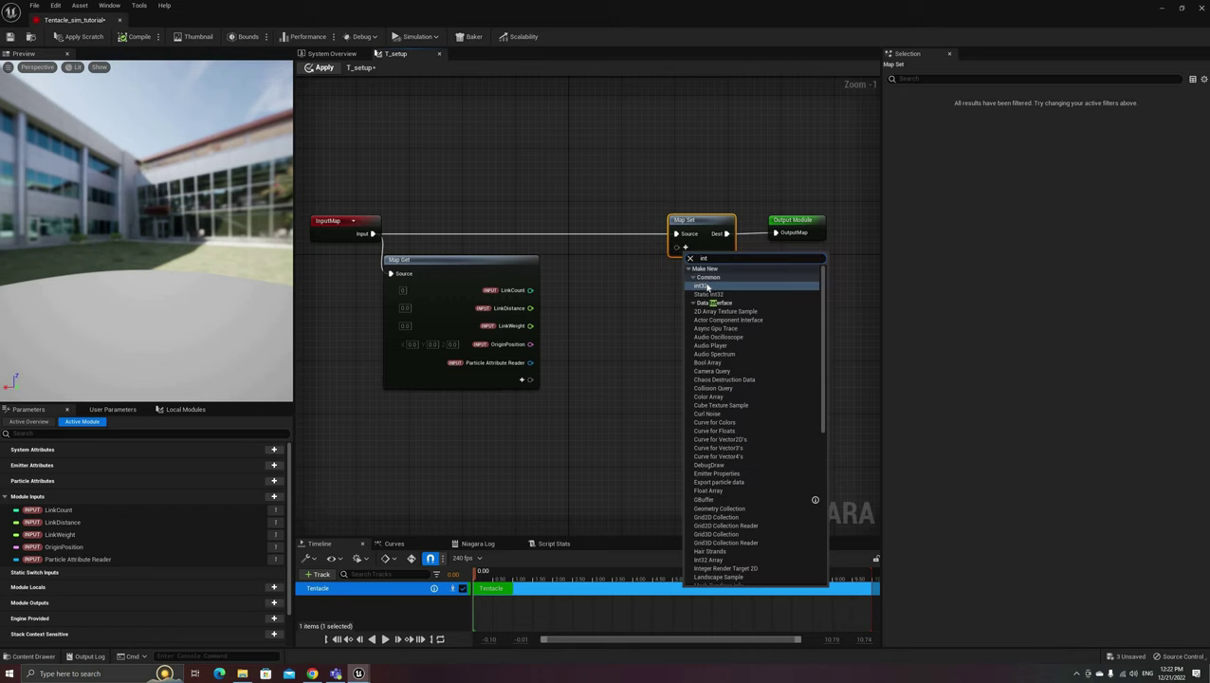
left_click(705, 283)
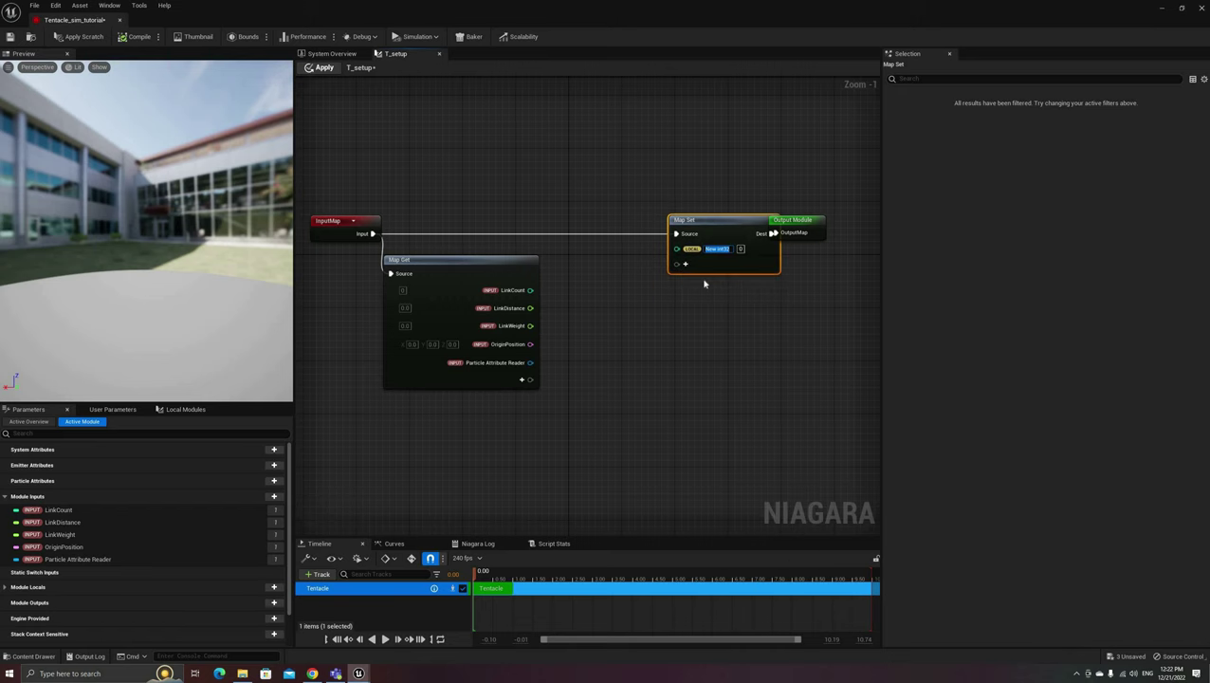
type("LinkCount")
key("Return")
- Add two float variables named LinkDistance and LinkWeight to the Map Set node below LinkCount
left_click(686, 264)
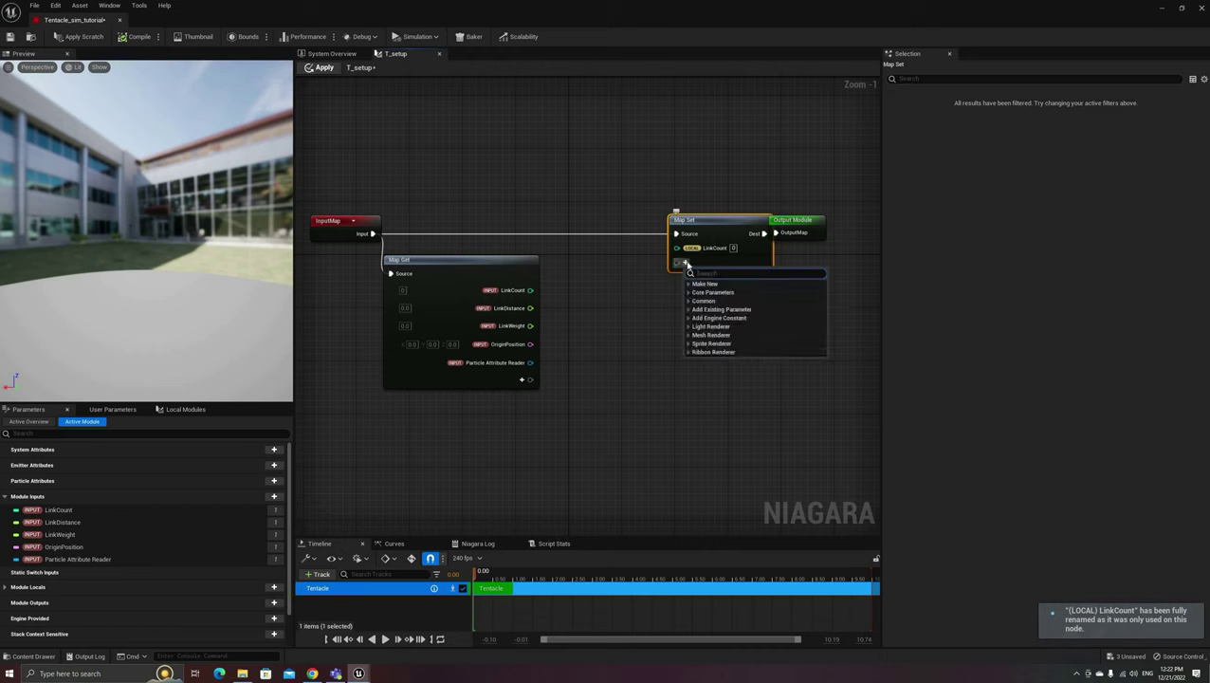
type("flo")
left_click(708, 302)
type("LinkDistance")
key("Return")
left_click(686, 287)
type("float")
left_click(722, 328)
type("LinkWeight")
key("Return")
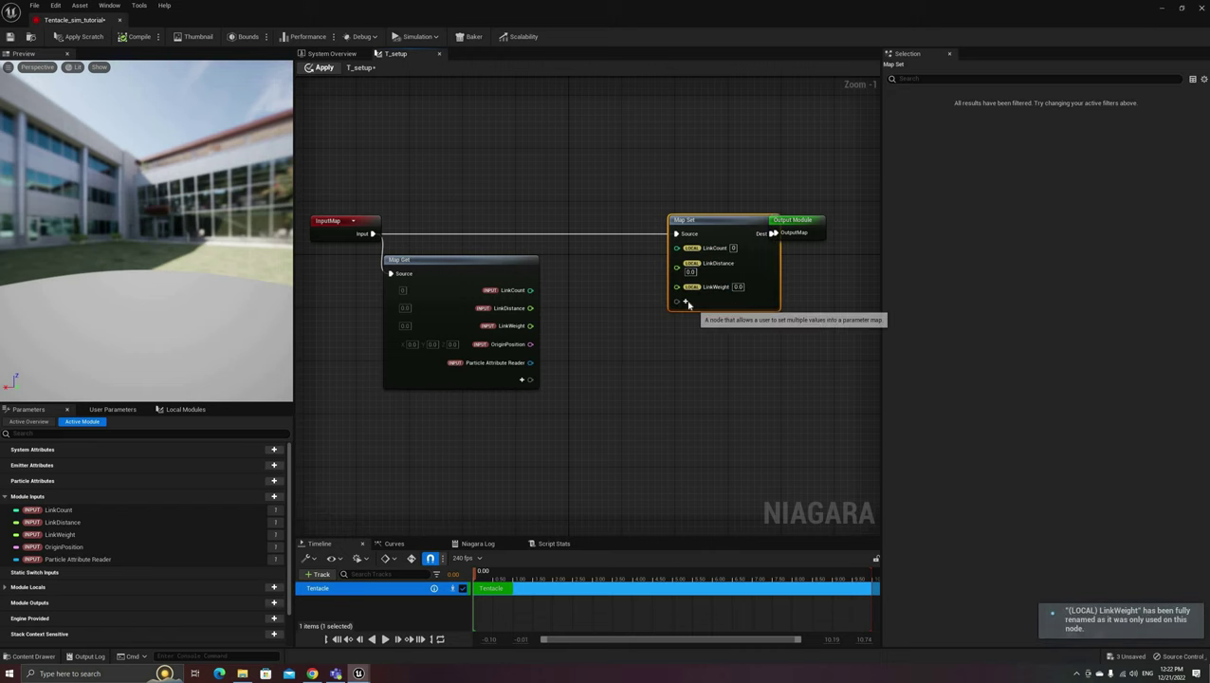
- Add a Position variable named OriginPosition and a Particle Attribute Reader variable to the Map Set node
left_click(686, 302)
type("posi")
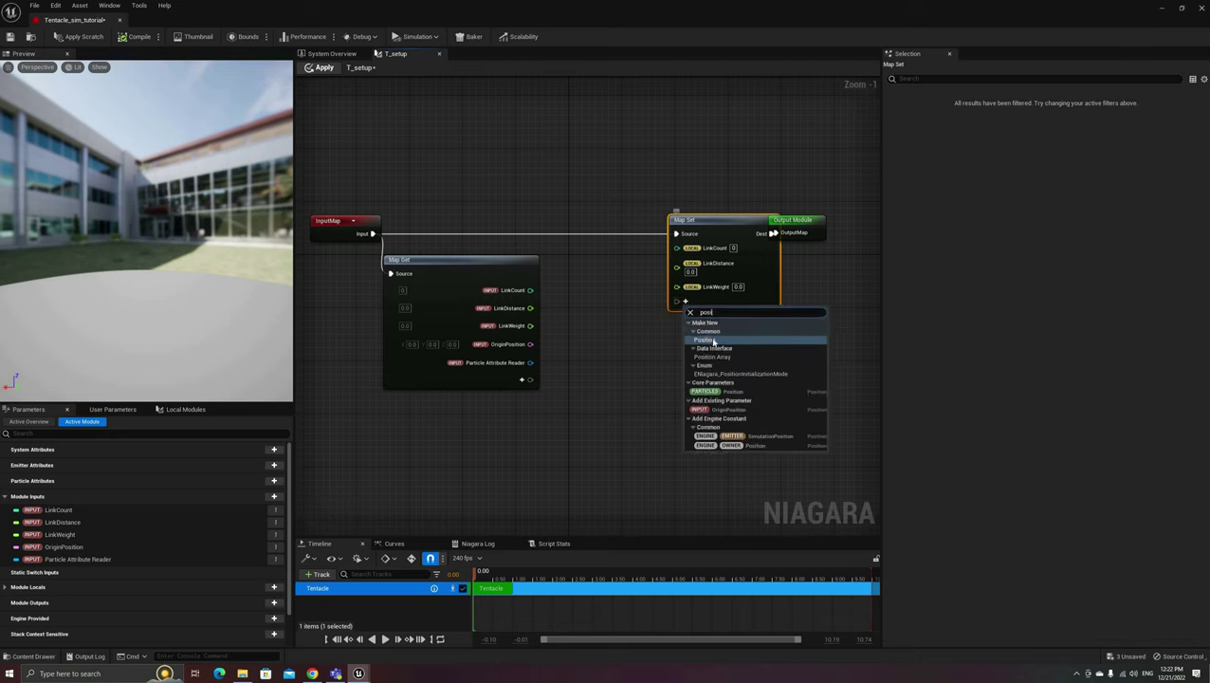
left_click(714, 341)
type("Ori")
key("Return")
left_click(685, 328)
type("part")
left_click(709, 373)
key("Return")
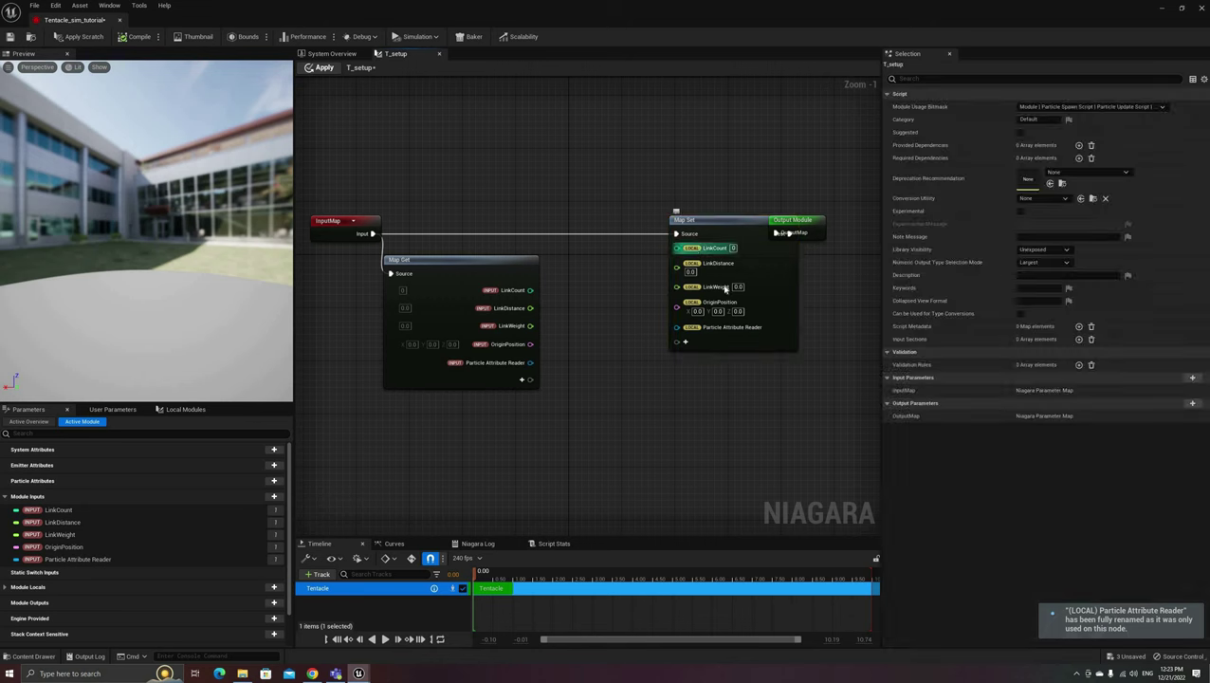
- Change the namespace of all five Map Set variables from Local to Emitter
right_click(696, 248)
mouse_move(746, 349)
left_click(824, 367)
right_click(692, 263)
left_click(828, 390)
right_click(693, 287)
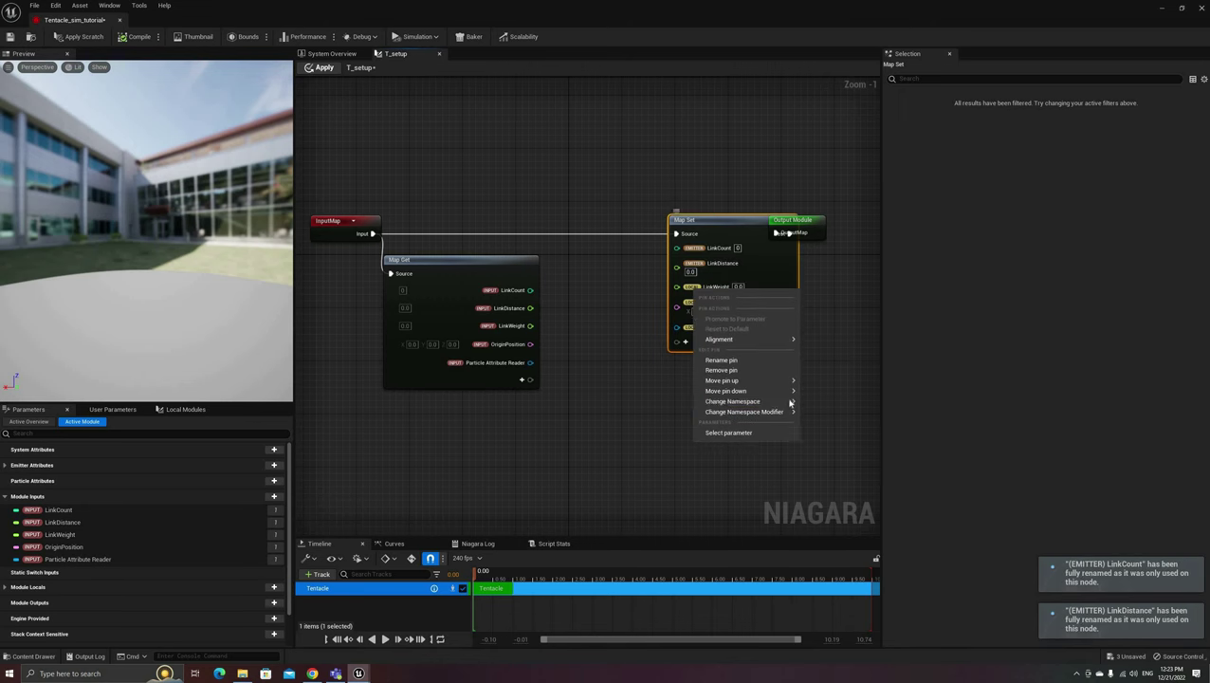
left_click(828, 420)
right_click(693, 311)
mouse_move(734, 424)
left_click(828, 442)
right_click(693, 339)
mouse_move(795, 452)
left_click(828, 467)
- Move Output Module clear of Map Set and connect the module input pins to the matching Emitter pins on Map Set
left_click_drag(812, 223, 859, 222)
left_click(570, 320)
left_click_drag(530, 291, 677, 267)
left_click_drag(530, 326, 676, 294)
left_click_drag(529, 363, 676, 309)
- Apply the T_setup scratch module changes and select the T Setup module of the Tentacle emitter in the system overview
left_click(323, 67)
left_click(331, 53)
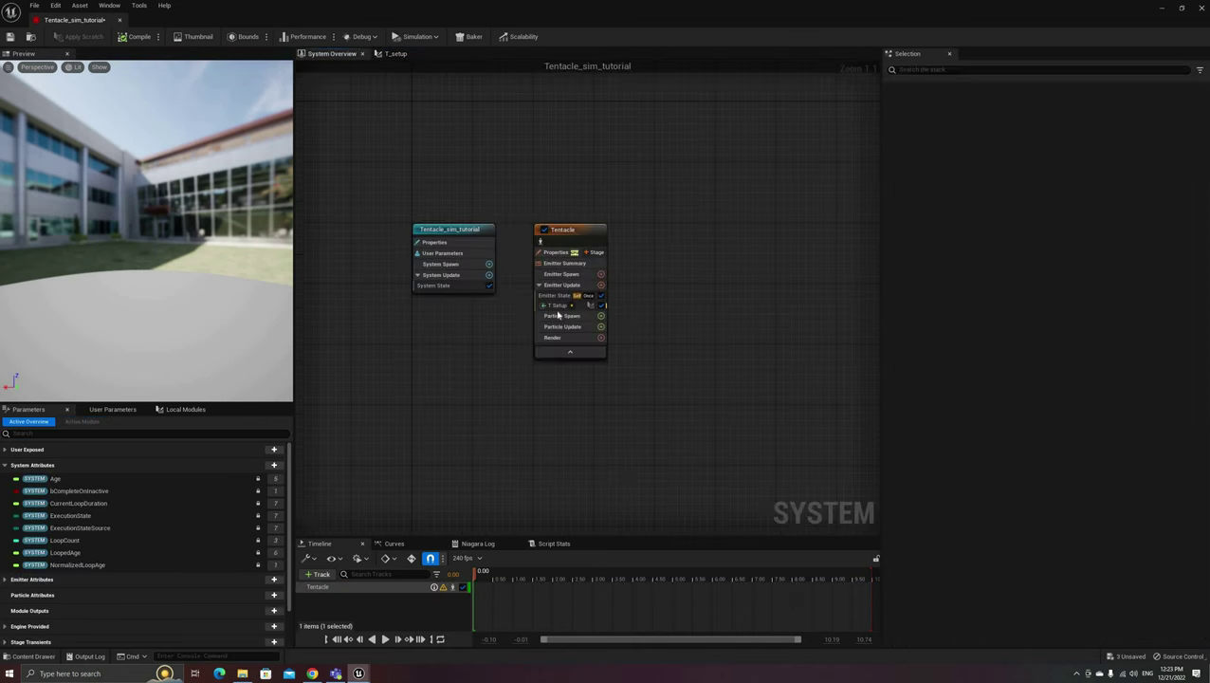
left_click(560, 306)
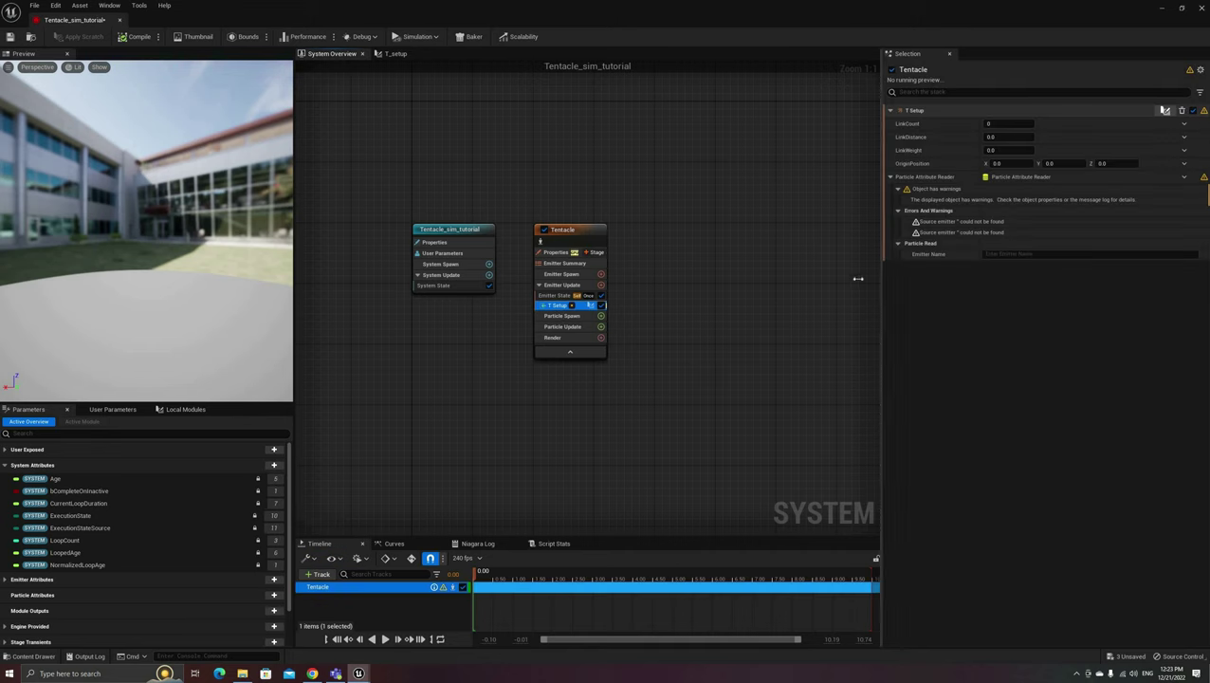
- Widen the module's details area and set the Particle Attribute Reader's emitter name to Tentacle
left_click_drag(858, 278, 834, 278)
left_click(1000, 254)
type("Tentacle")
key("Return")
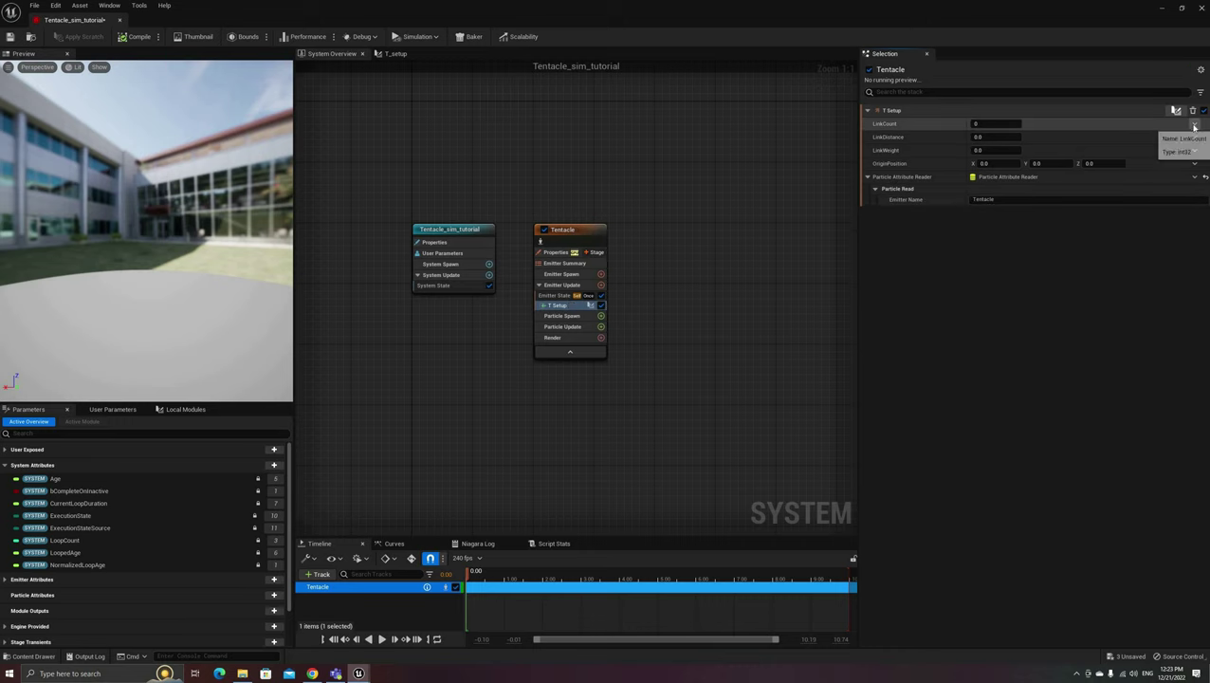
- Link T Setup's LinkCount, LinkDistance and LinkWeight inputs to the user parameters of the same names
left_click(1194, 124)
left_click(113, 409)
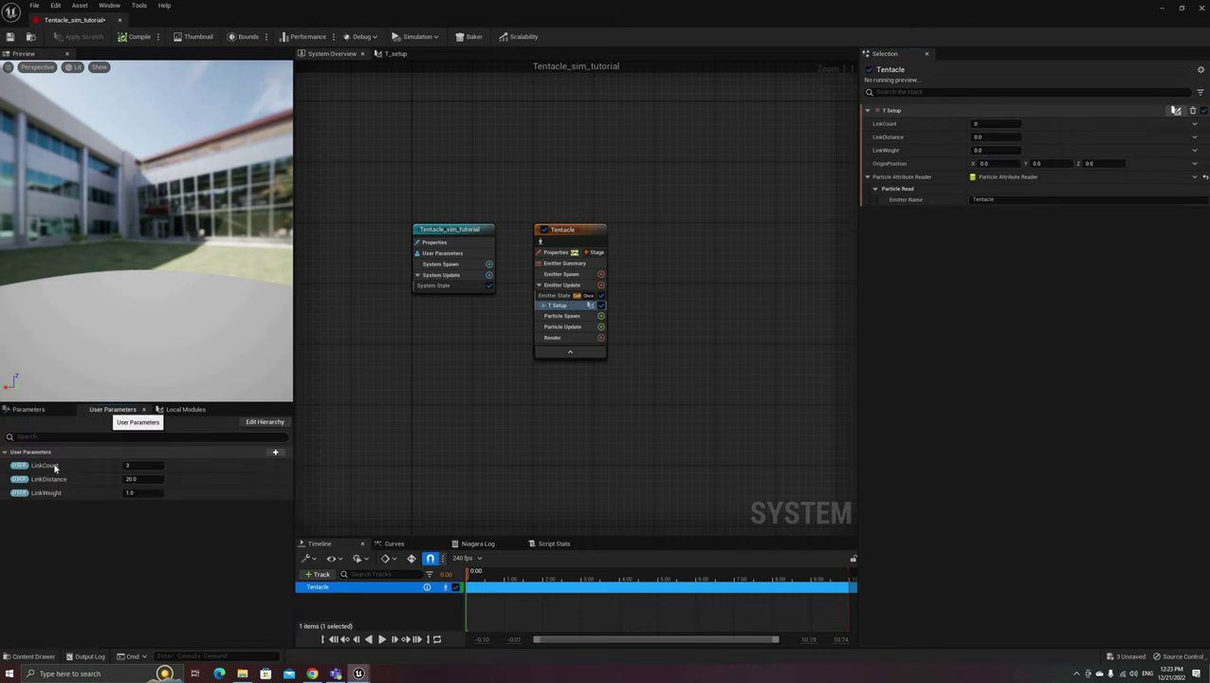
left_click_drag(44, 465, 1003, 128)
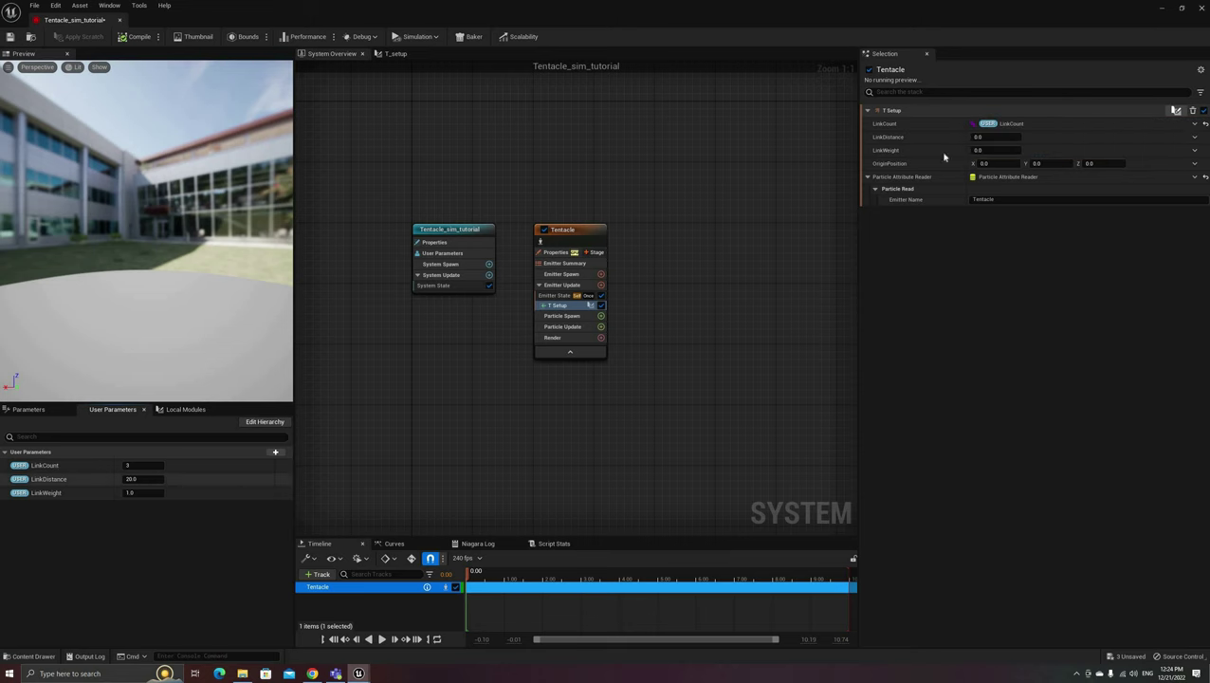
left_click_drag(44, 479, 991, 137)
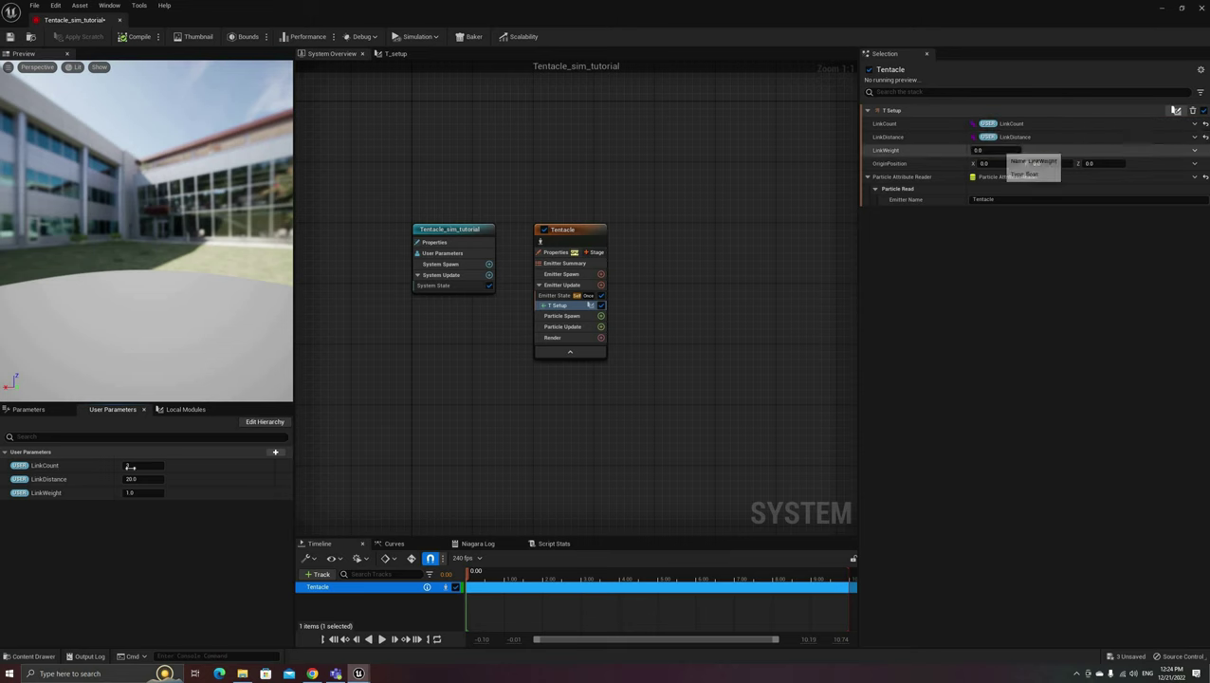
left_click_drag(47, 493, 996, 150)
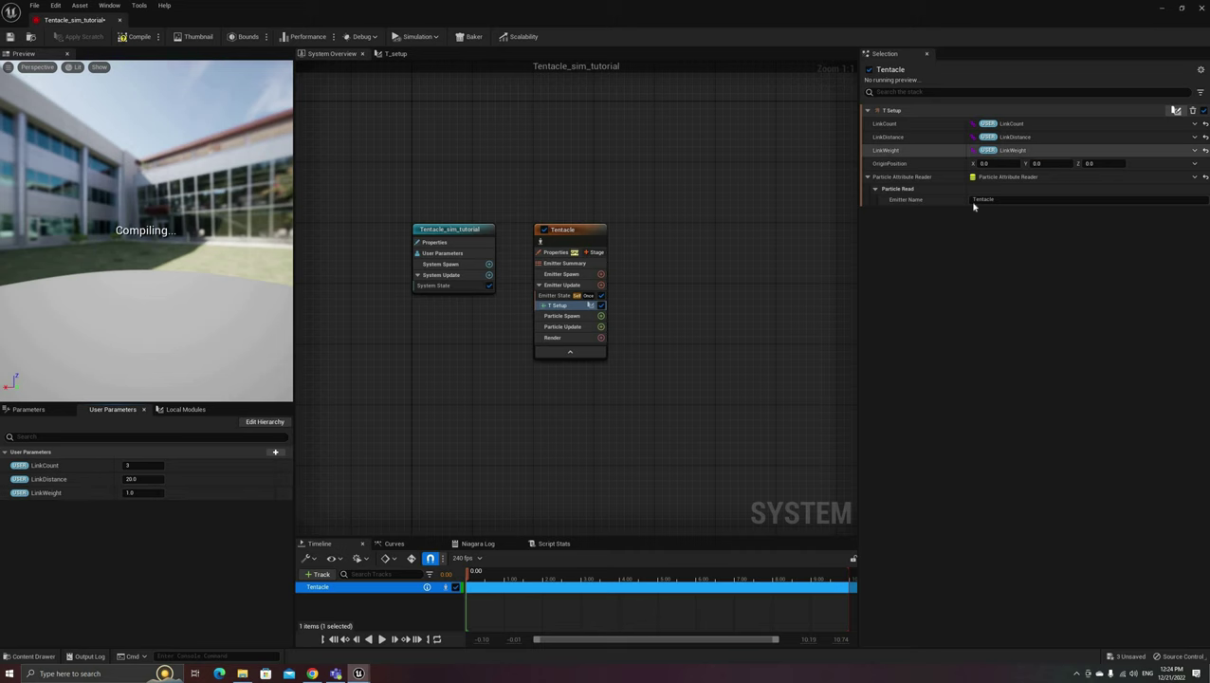
- Open the value source options for T Setup's OriginPosition input
left_click(1194, 163)
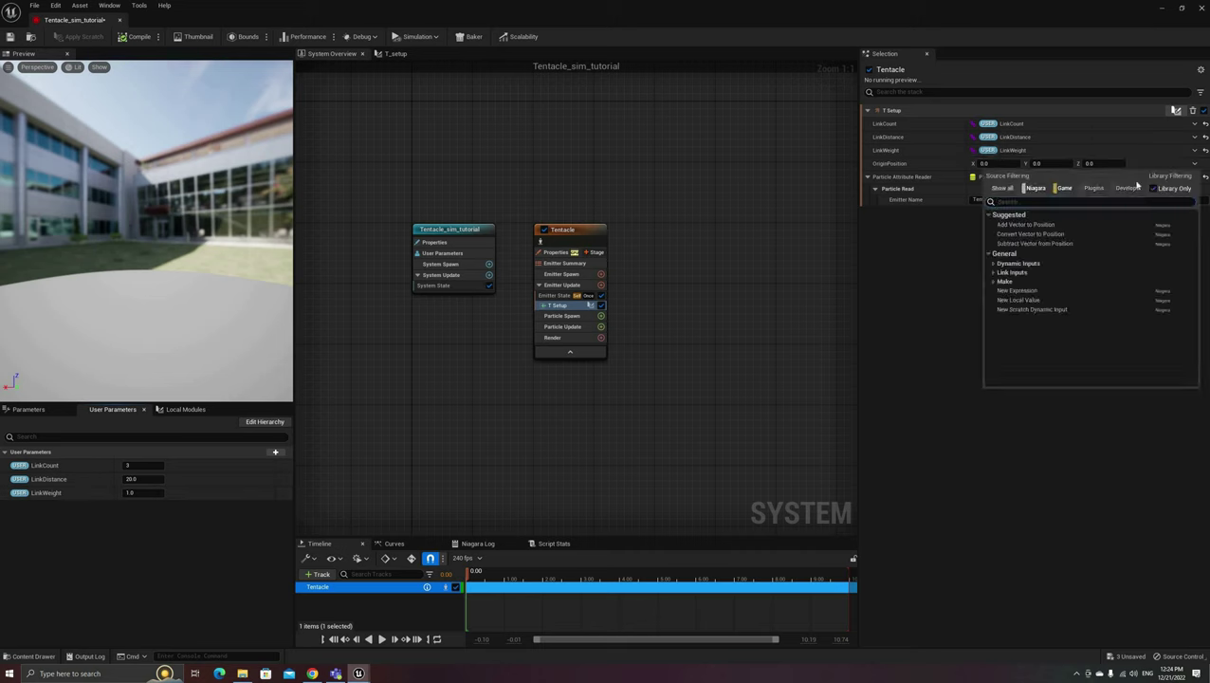